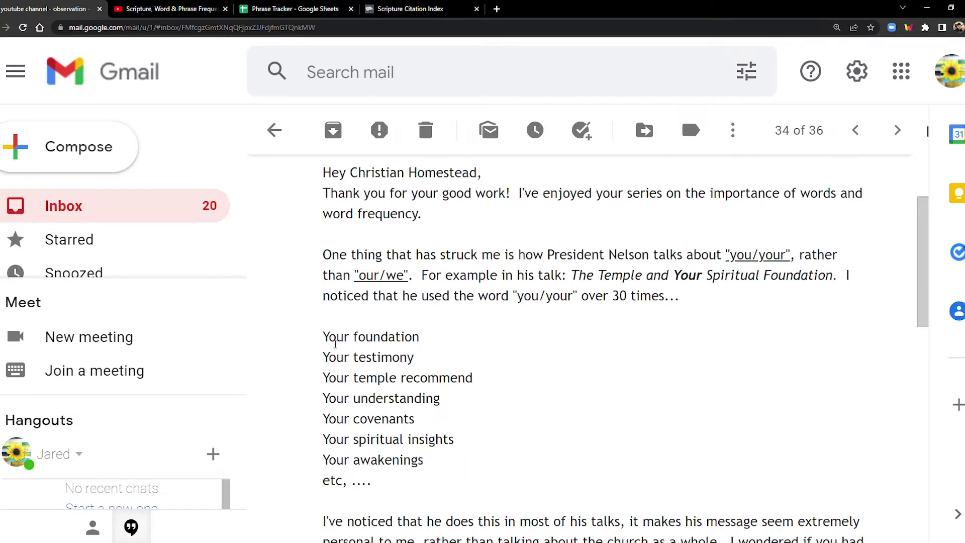
Highlight the 'Your…' phrase list in the email, then switch to the Scripture, Word & Phrase Frequency playlist
{"action": "mouse_move", "coordinate": [329, 343]}
{"action": "left_mouse_down"}
{"action": "mouse_move", "coordinate": [422, 459]}
{"action": "mouse_move", "coordinate": [383, 349]}
{"action": "left_mouse_up"}
{"action": "left_click", "coordinate": [441, 345]}
{"action": "left_click", "coordinate": [143, 5]}
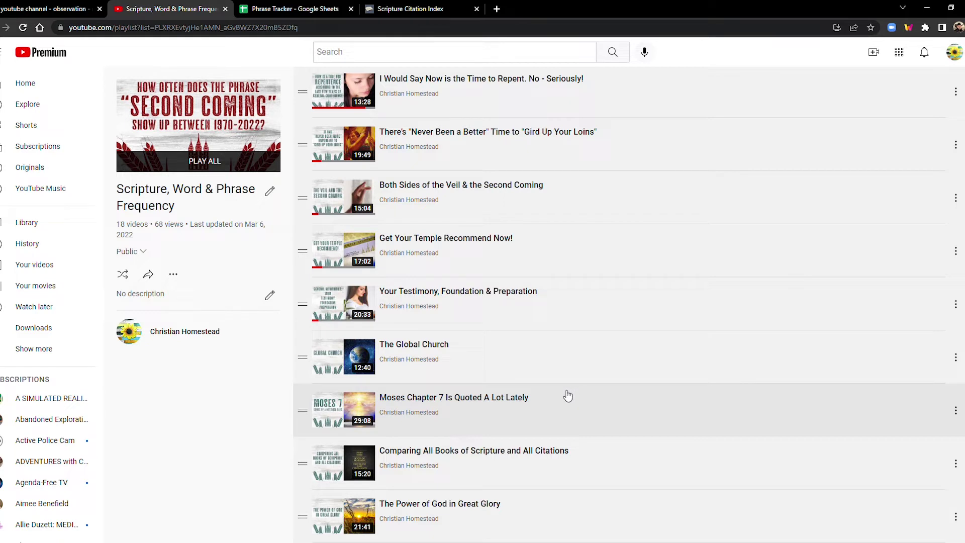
Scroll through the 18-video phrase frequency playlist, then return to the viewer's email in Gmail
{"action": "scroll", "coordinate": [567, 396], "scroll_direction": "up", "scroll_amount": 1}
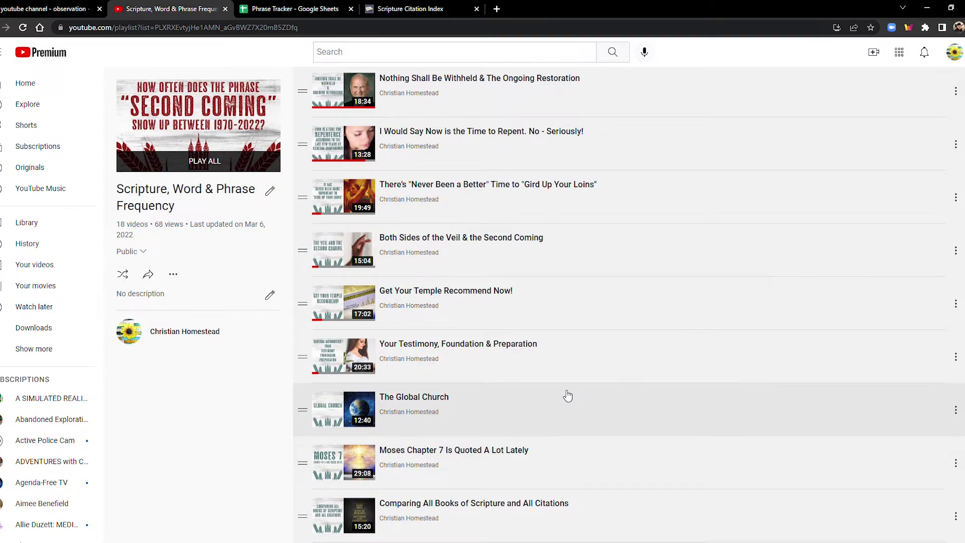
{"action": "scroll", "coordinate": [568, 396], "scroll_direction": "up", "scroll_amount": 6}
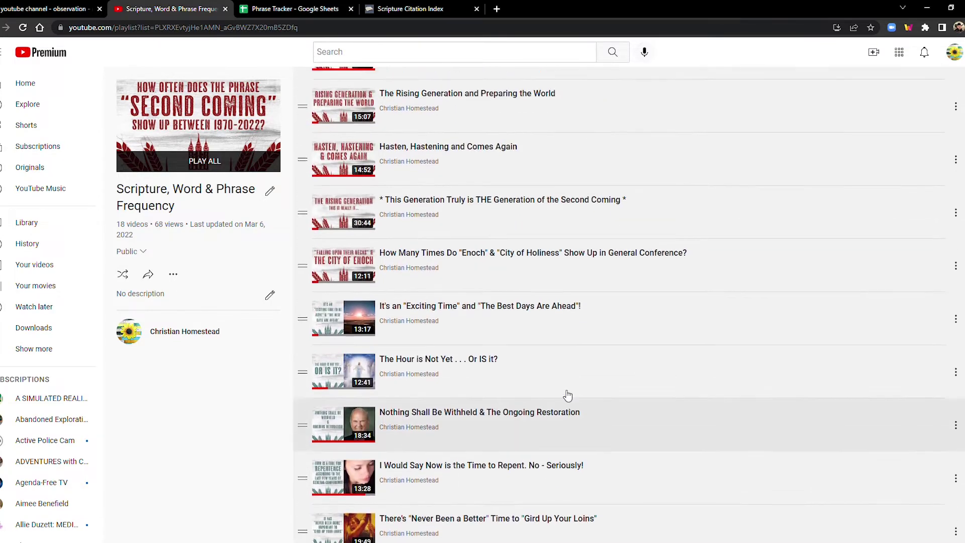
{"action": "scroll", "coordinate": [568, 396], "scroll_direction": "up", "scroll_amount": 3}
{"action": "scroll", "coordinate": [568, 396], "scroll_direction": "down", "scroll_amount": 10}
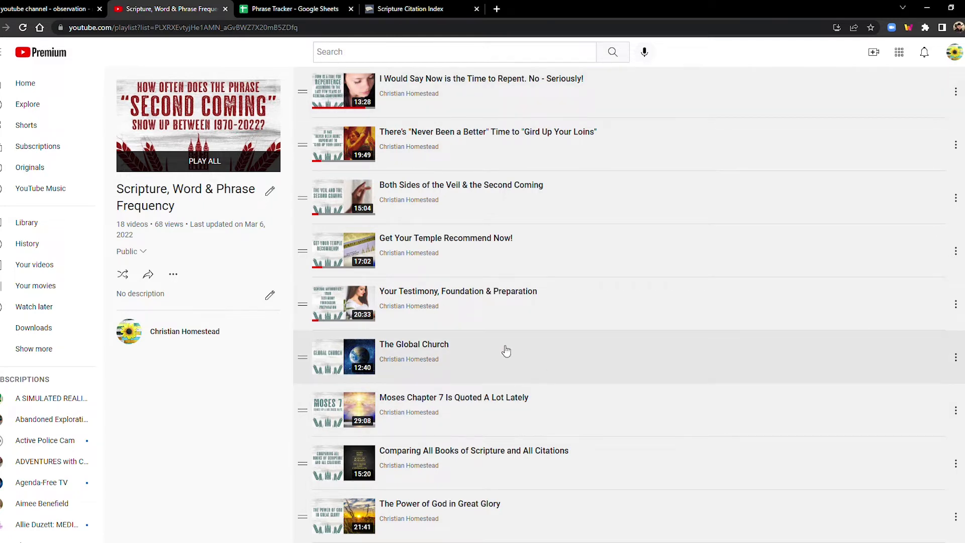
{"action": "left_click", "coordinate": [55, 5]}
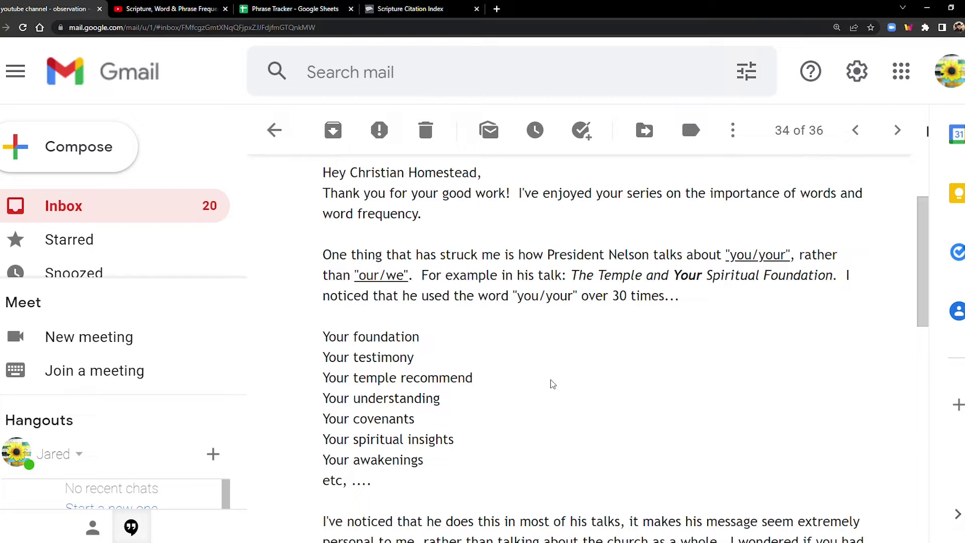
{"action": "scroll", "coordinate": [549, 328], "scroll_direction": "down", "scroll_amount": 2}
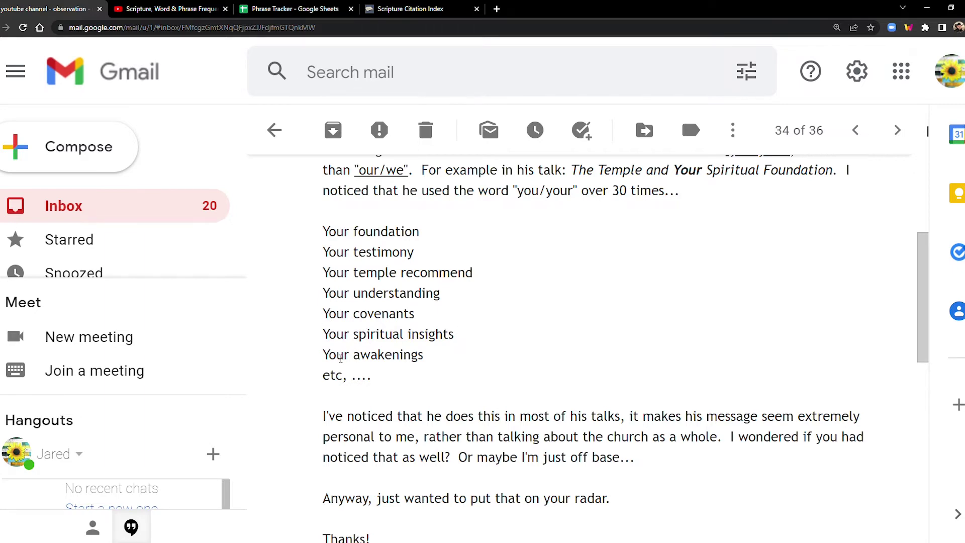
{"action": "scroll", "coordinate": [383, 397], "scroll_direction": "down", "scroll_amount": 3}
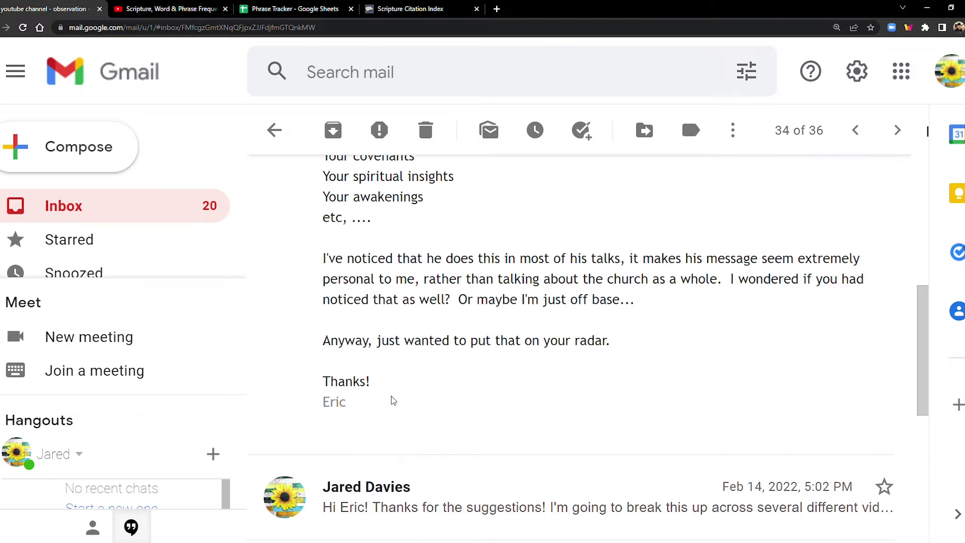
Scroll through the viewer's email, then switch to the Phrase Tracker spreadsheet's YOUR FOUNDATION column
{"action": "scroll", "coordinate": [403, 397], "scroll_direction": "up", "scroll_amount": 4}
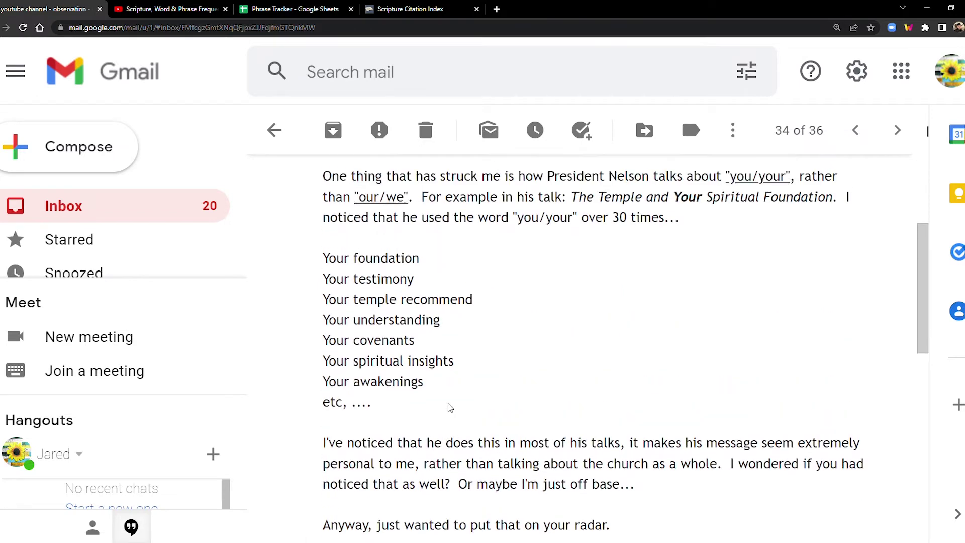
{"action": "scroll", "coordinate": [513, 405], "scroll_direction": "up", "scroll_amount": 1}
{"action": "scroll", "coordinate": [513, 405], "scroll_direction": "down", "scroll_amount": 1}
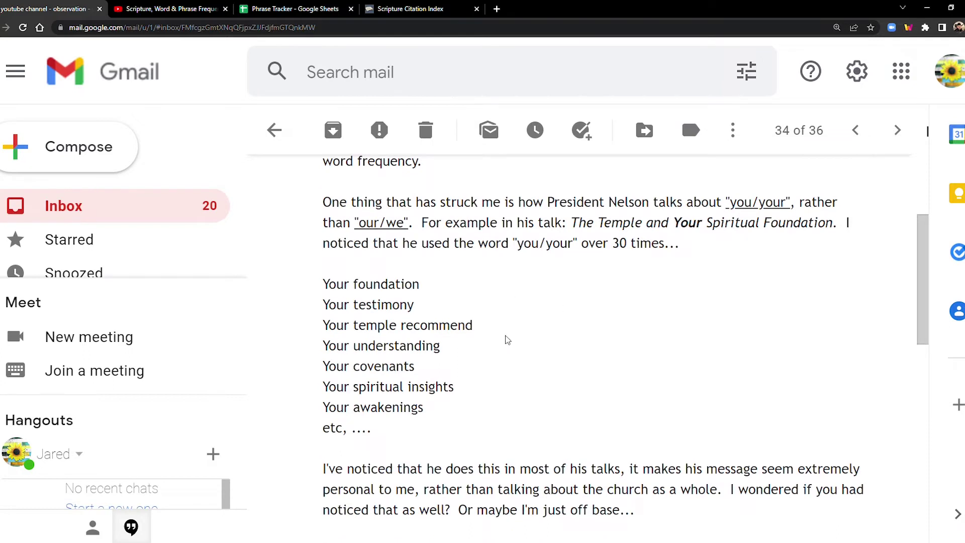
{"action": "scroll", "coordinate": [545, 362], "scroll_direction": "up", "scroll_amount": 1}
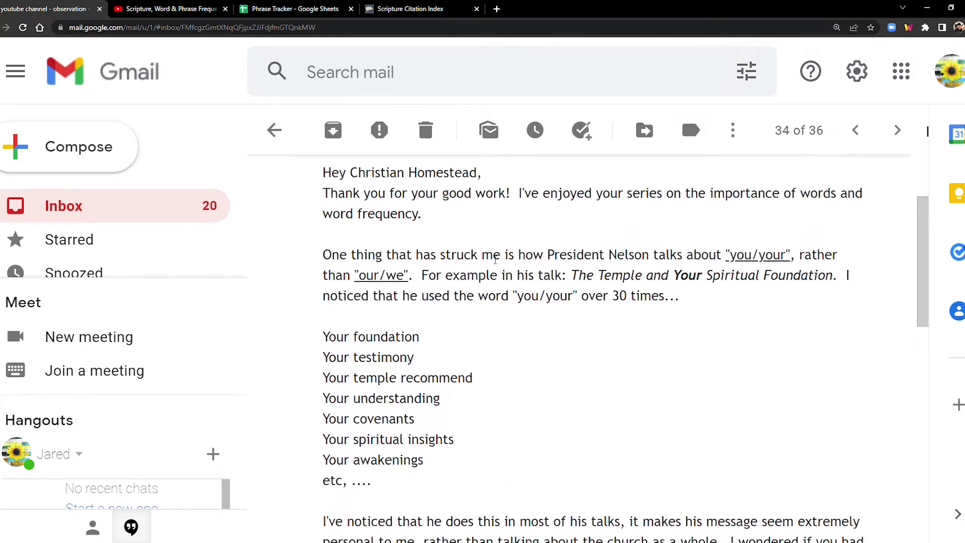
{"action": "scroll", "coordinate": [515, 347], "scroll_direction": "down", "scroll_amount": 1}
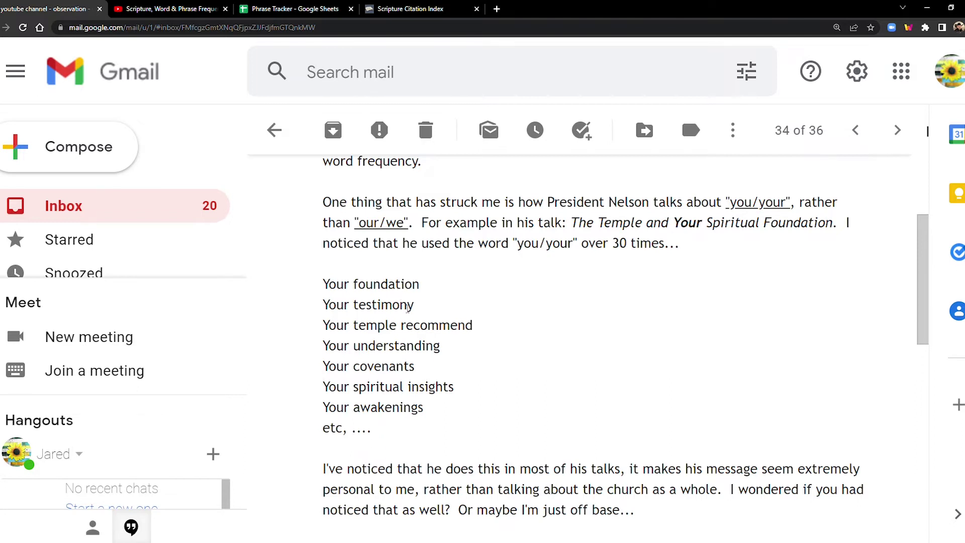
{"action": "left_click", "coordinate": [283, 6]}
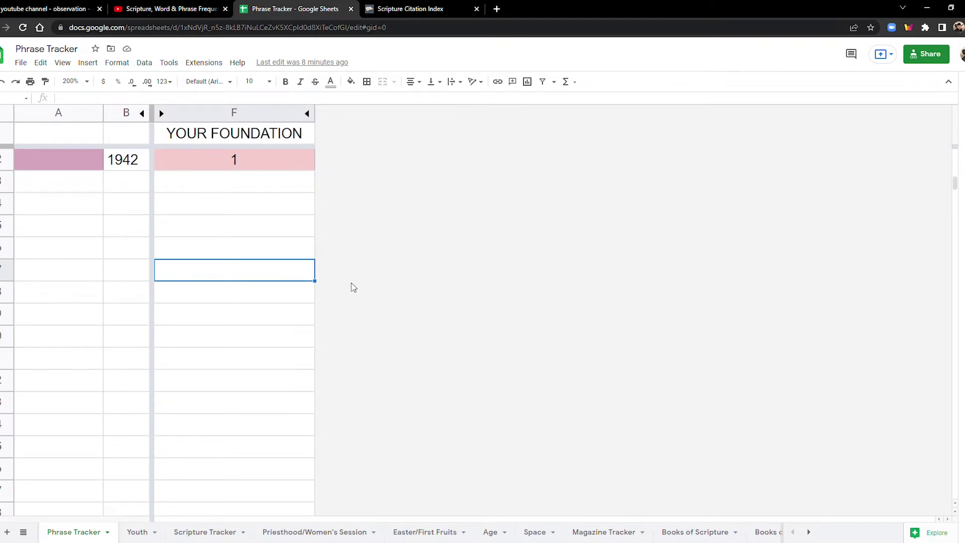
{"action": "key", "text": "Up"}
{"action": "key", "text": "Up"}
{"action": "key", "text": "Up"}
{"action": "key", "text": "Up"}
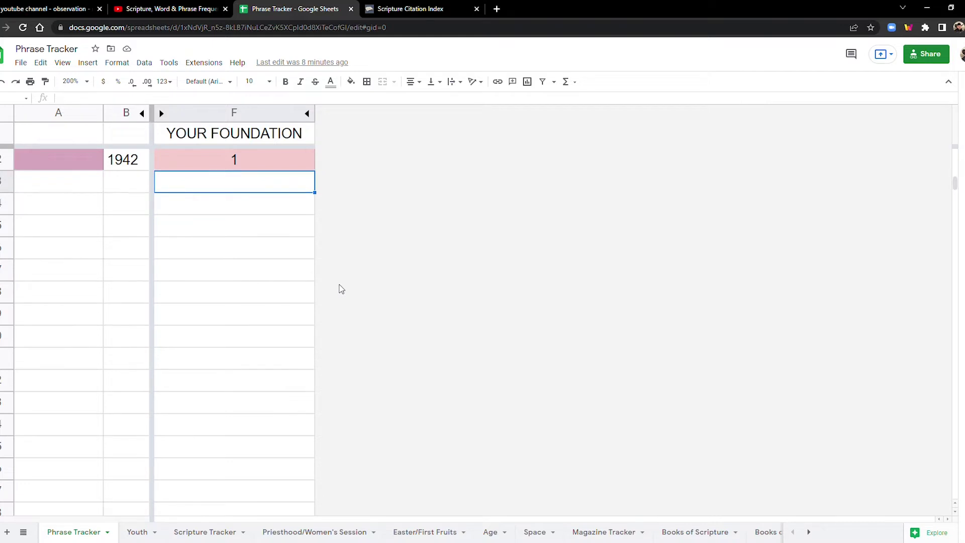
{"action": "key", "text": "Up"}
{"action": "key", "text": "Up"}
{"action": "key", "text": "Up"}
{"action": "key", "text": "Up"}
{"action": "key", "text": "Up"}
{"action": "key", "text": "Up"}
{"action": "key", "text": "Up"}
{"action": "key", "text": "Up"}
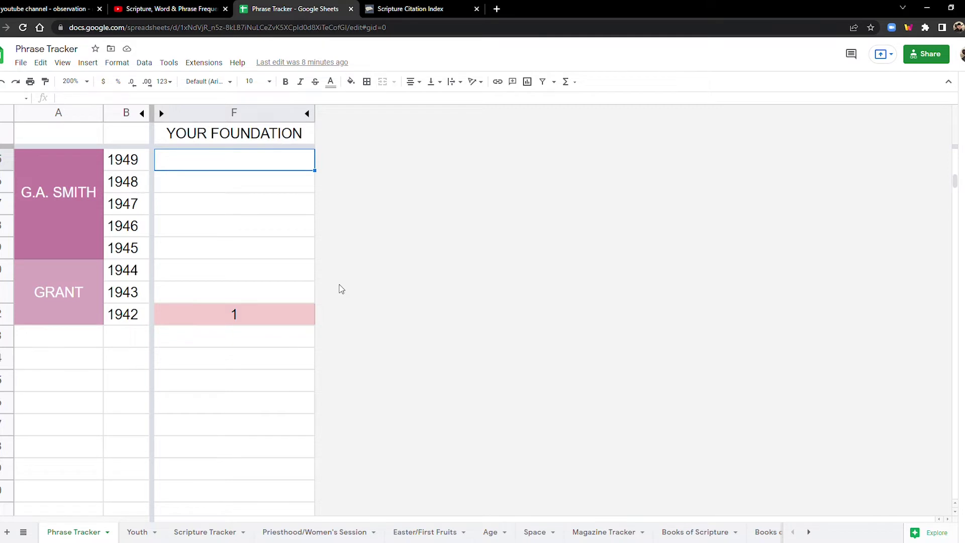
{"action": "key", "text": "Up"}
{"action": "key", "text": "Up"}
{"action": "key", "text": "Up"}
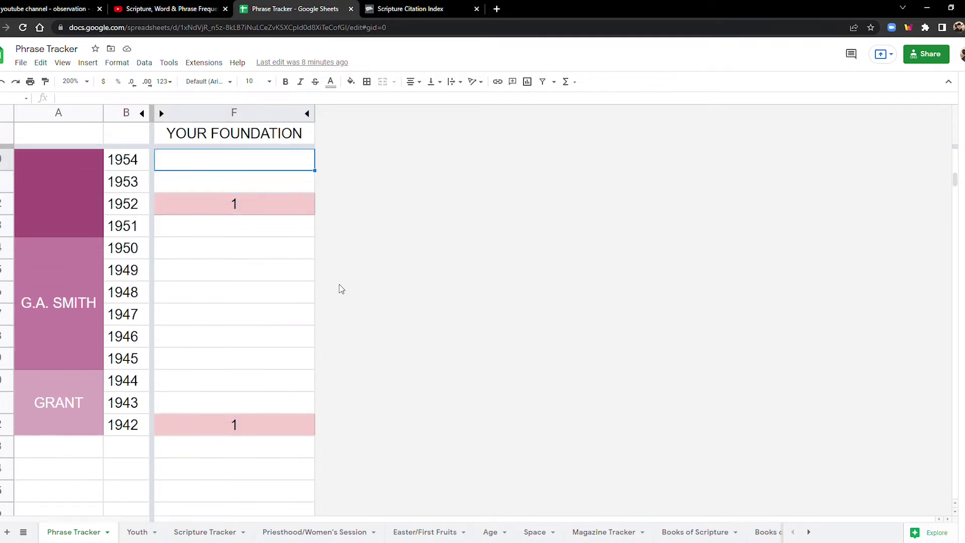
{"action": "key", "text": "Up"}
{"action": "key", "text": "Up"}
{"action": "key", "text": "Up"}
{"action": "key", "text": "Up"}
{"action": "key", "text": "Up"}
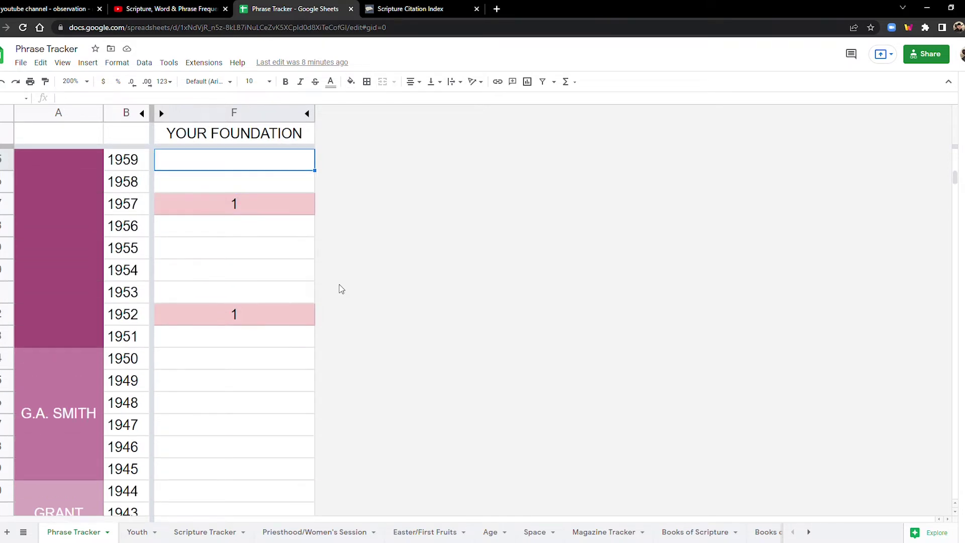
{"action": "key", "text": "Up"}
{"action": "key", "text": "Up"}
{"action": "key", "text": "Up"}
{"action": "key", "text": "Up"}
{"action": "key", "text": "Up"}
{"action": "key", "text": "Up"}
{"action": "key", "text": "Up"}
{"action": "key", "text": "Up"}
{"action": "key", "text": "Up"}
{"action": "key", "text": "Up"}
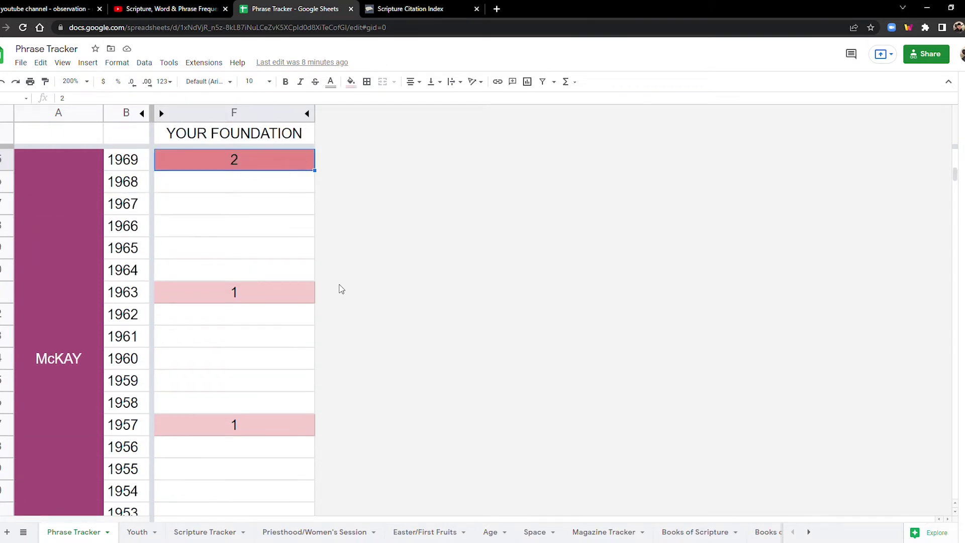
{"action": "key", "text": "Up"}
{"action": "key", "text": "Up"}
{"action": "key", "text": "Up"}
{"action": "key", "text": "Up"}
{"action": "key", "text": "Up"}
{"action": "key", "text": "Up"}
{"action": "key", "text": "Up"}
{"action": "key", "text": "Up"}
{"action": "key", "text": "Up"}
{"action": "key", "text": "Up"}
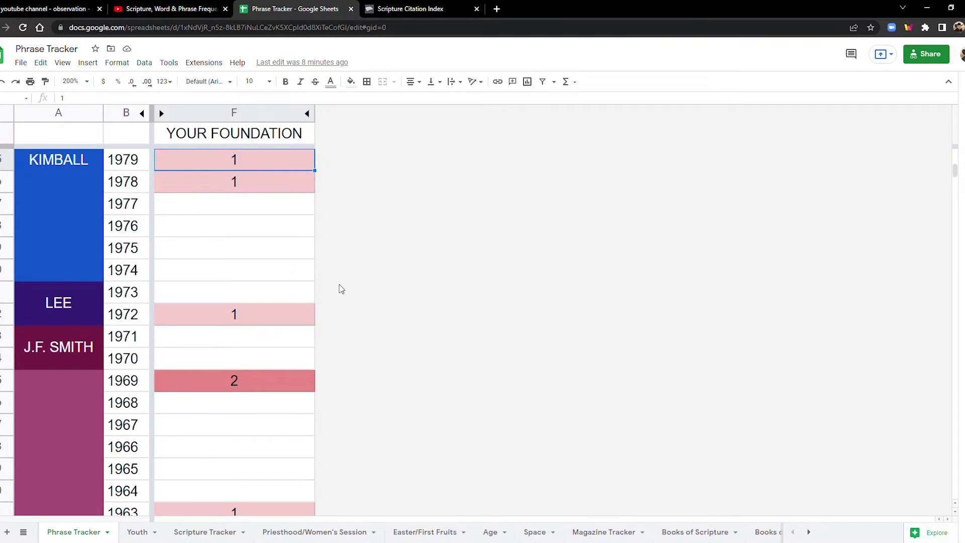
{"action": "key", "text": "Up"}
{"action": "key", "text": "Up"}
{"action": "key", "text": "Up"}
{"action": "key", "text": "Up"}
{"action": "key", "text": "Up"}
{"action": "key", "text": "Up"}
{"action": "key", "text": "Up"}
{"action": "key", "text": "Up"}
{"action": "key", "text": "Up"}
{"action": "key", "text": "Up"}
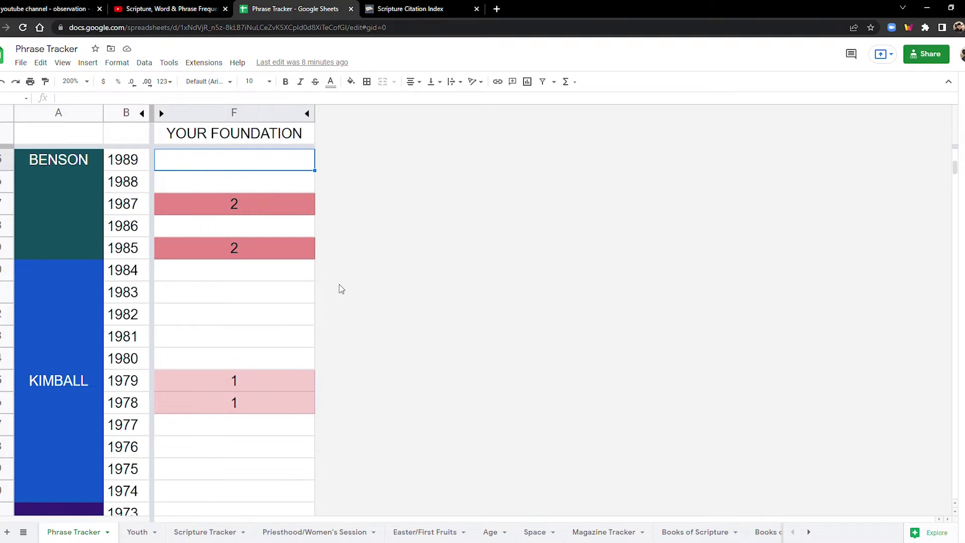
{"action": "key", "text": "Up"}
{"action": "key", "text": "Up"}
{"action": "key", "text": "Up"}
{"action": "key", "text": "Up"}
{"action": "key", "text": "Up"}
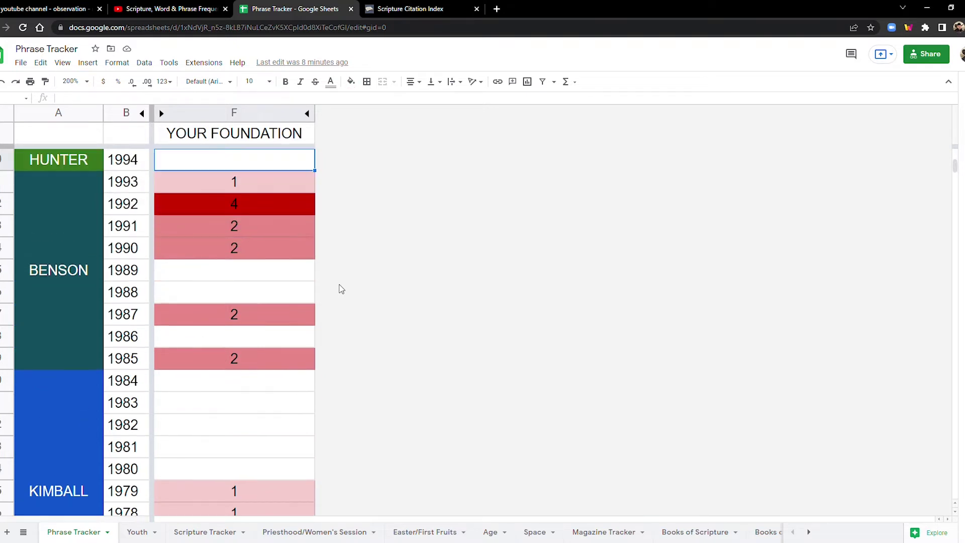
{"action": "key", "text": "Up"}
{"action": "key", "text": "Up"}
{"action": "key", "text": "Up"}
{"action": "key", "text": "Up"}
{"action": "key", "text": "Up"}
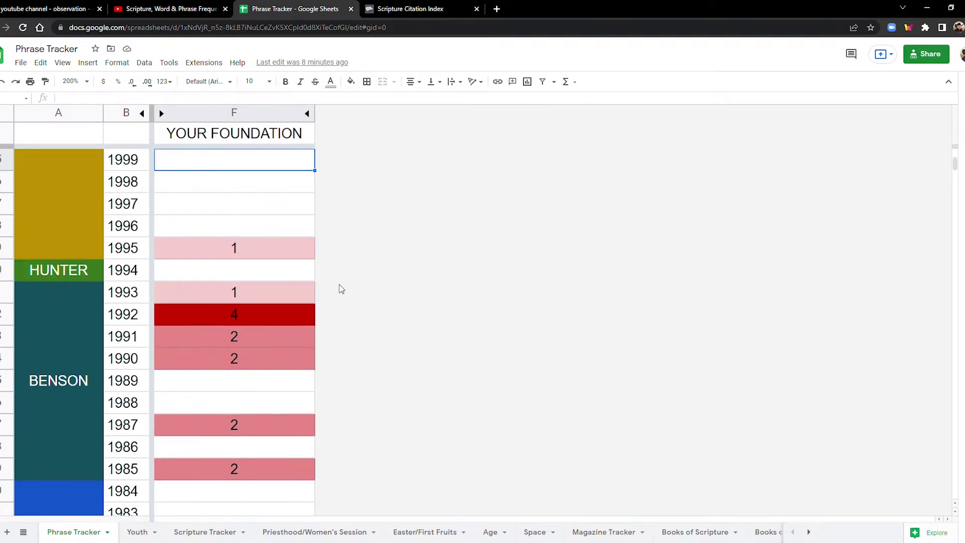
{"action": "left_click_drag", "start_coordinate": [281, 361], "coordinate": [285, 256]}
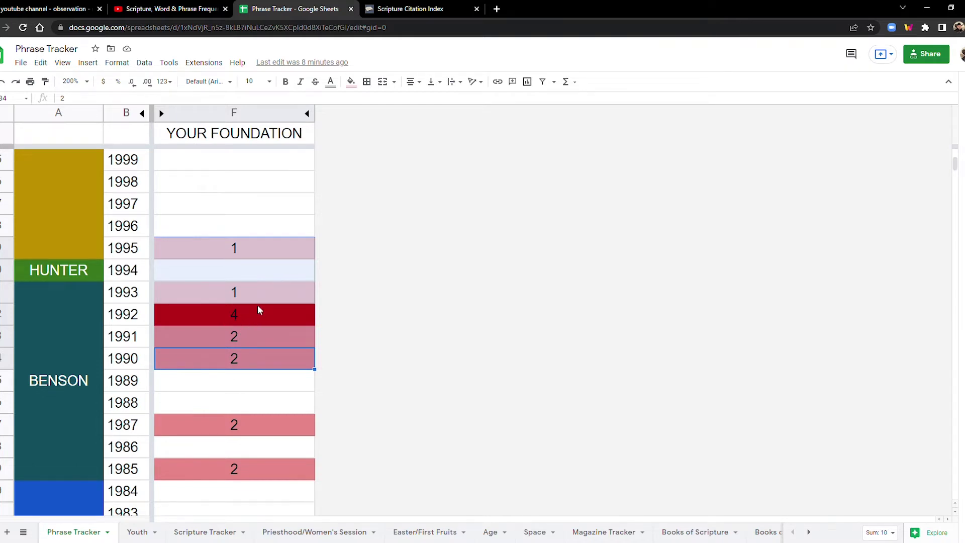
{"action": "key", "text": "Up"}
{"action": "key", "text": "Up"}
{"action": "key", "text": "Up"}
{"action": "key", "text": "Up"}
{"action": "key", "text": "Up"}
{"action": "key", "text": "Up"}
{"action": "key", "text": "Up"}
{"action": "key", "text": "Up"}
{"action": "key", "text": "Up"}
{"action": "key", "text": "Up"}
{"action": "key", "text": "Up"}
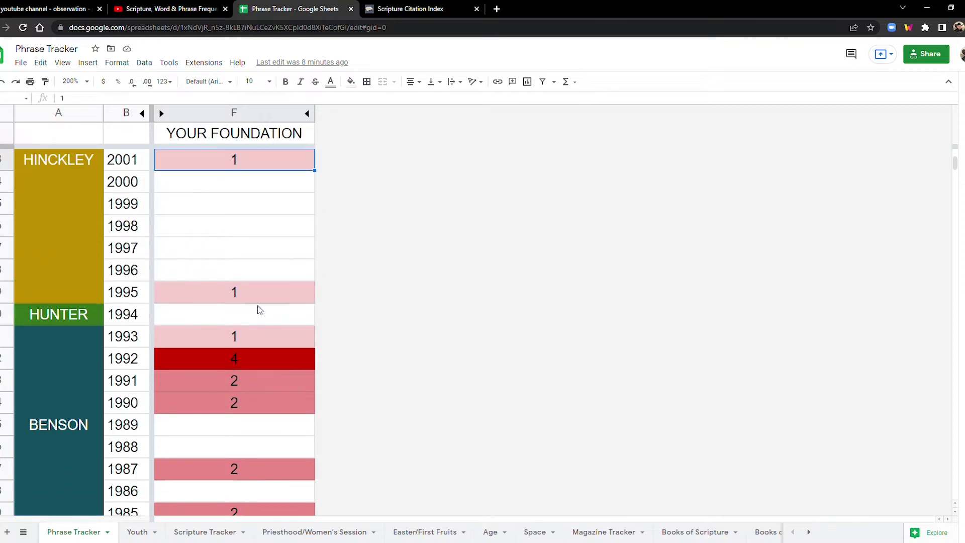
{"action": "key", "text": "Up"}
{"action": "key", "text": "Up"}
{"action": "key", "text": "Up"}
{"action": "key", "text": "Up"}
{"action": "key", "text": "Up"}
{"action": "key", "text": "Up"}
{"action": "key", "text": "Up"}
{"action": "key", "text": "Up"}
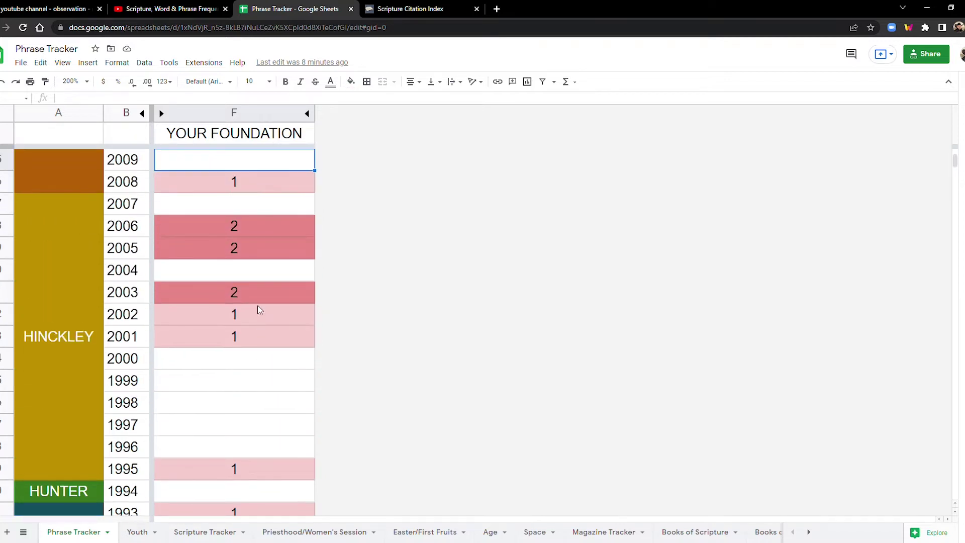
{"action": "left_click_drag", "start_coordinate": [245, 332], "coordinate": [263, 177]}
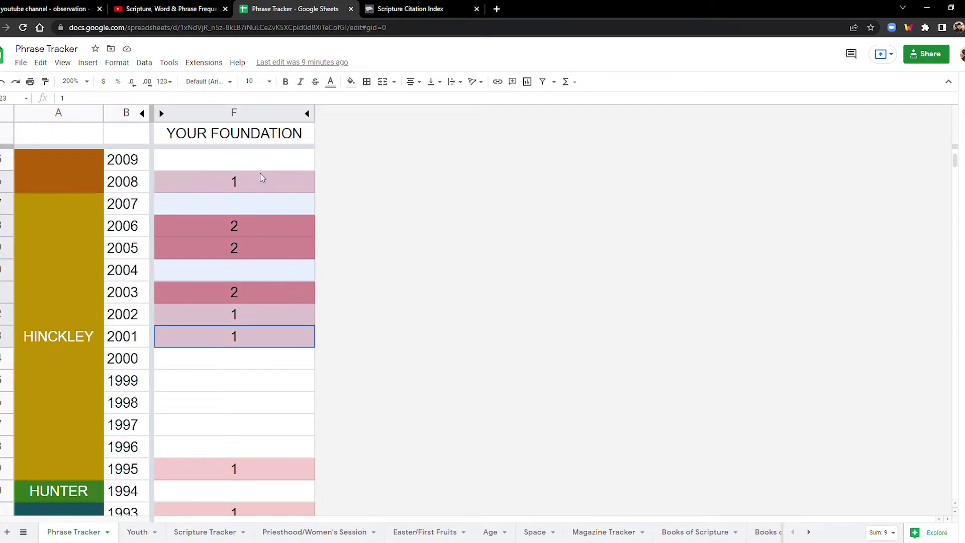
Move up column F to 2019 and select the 2010–2019 YOUR FOUNDATION counts to total them
{"action": "left_click", "coordinate": [227, 166]}
{"action": "key", "text": "Up"}
{"action": "key", "text": "Up"}
{"action": "key", "text": "Up"}
{"action": "key", "text": "Up"}
{"action": "key", "text": "Up"}
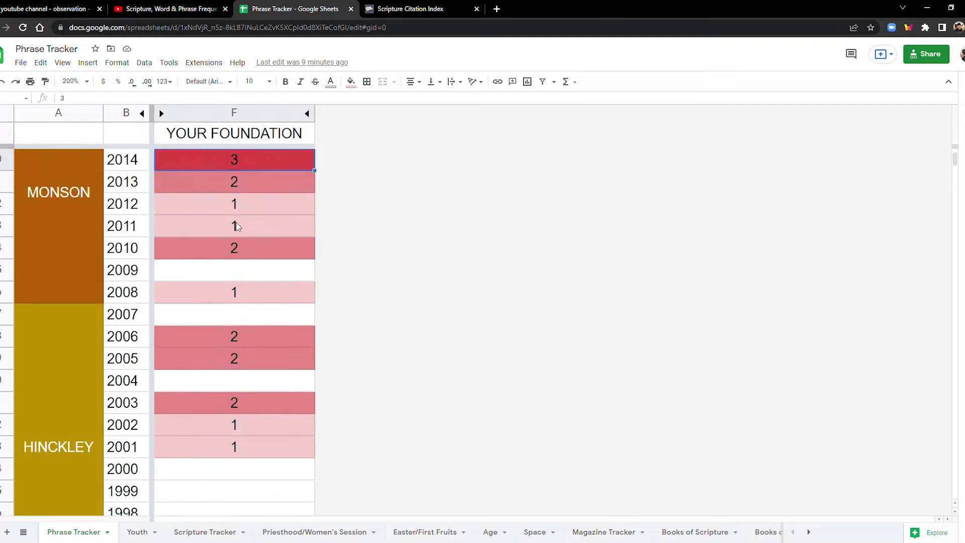
{"action": "key", "text": "Up"}
{"action": "key", "text": "Up"}
{"action": "key", "text": "Up"}
{"action": "key", "text": "Up"}
{"action": "key", "text": "Up"}
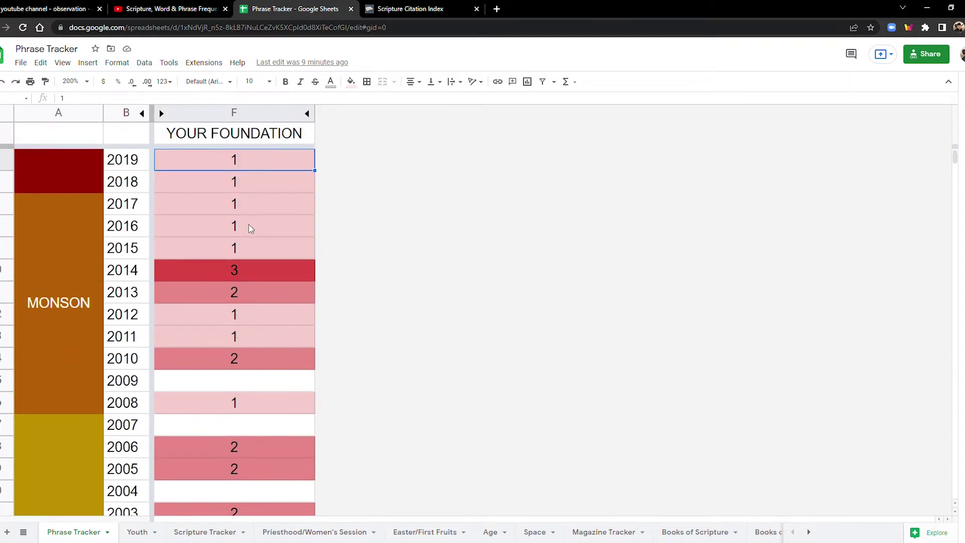
{"action": "left_click_drag", "start_coordinate": [254, 363], "coordinate": [266, 165]}
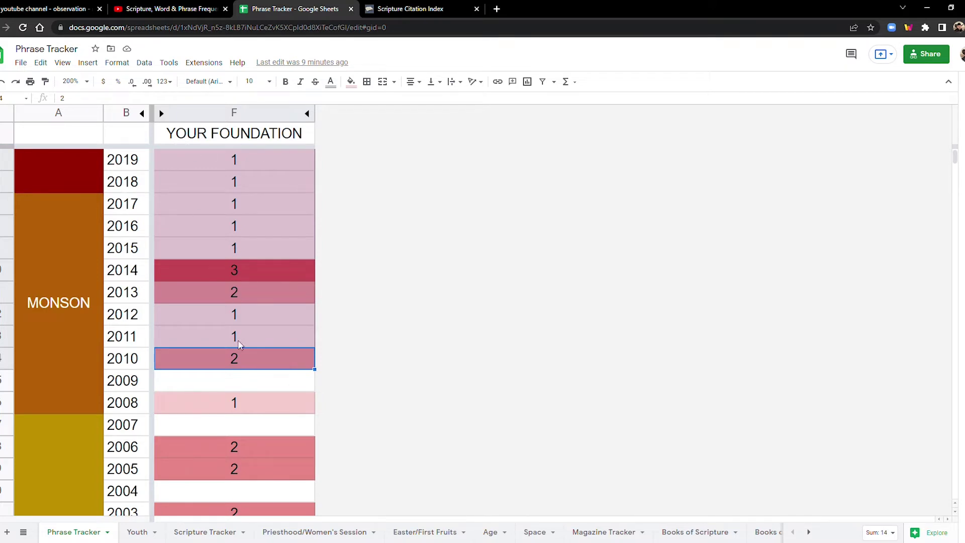
Step up through the 2020 and empty 2022 rows and pick the 2020 count
{"action": "left_click", "coordinate": [261, 351]}
{"action": "key", "text": "Up"}
{"action": "key", "text": "Up"}
{"action": "key", "text": "Up"}
{"action": "key", "text": "Up"}
{"action": "key", "text": "Up"}
{"action": "key", "text": "Up"}
{"action": "key", "text": "Up"}
{"action": "key", "text": "Up"}
{"action": "key", "text": "Up"}
{"action": "key", "text": "Up"}
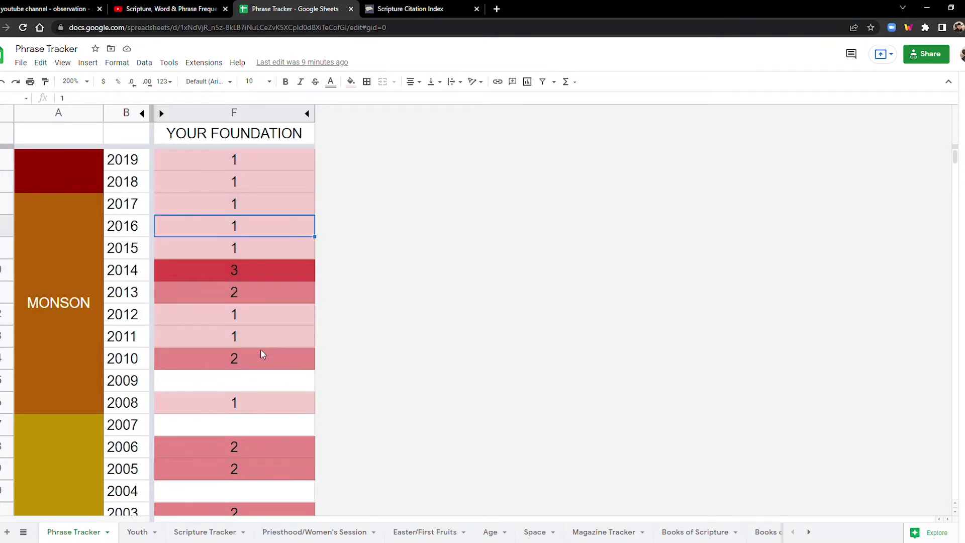
{"action": "key", "text": "Up"}
{"action": "key", "text": "Up"}
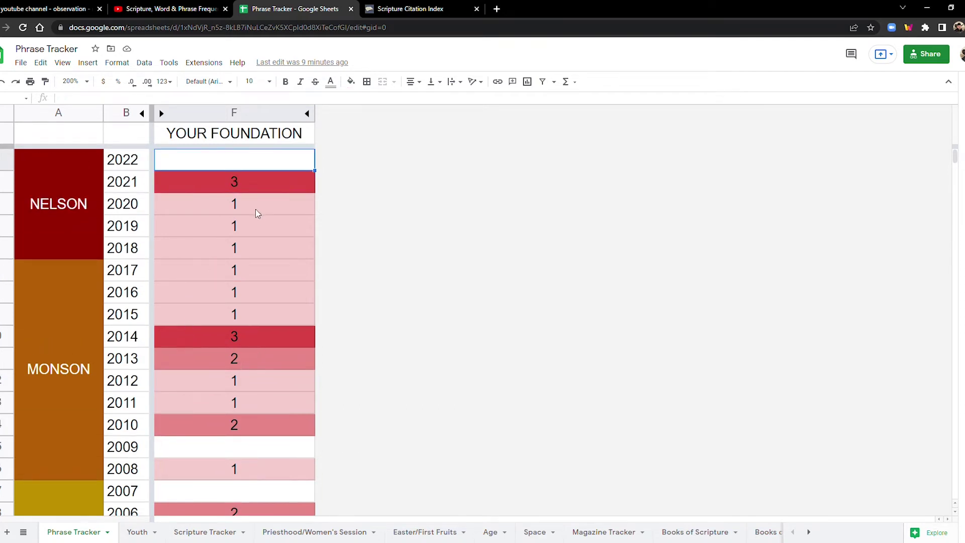
{"action": "left_click", "coordinate": [252, 196]}
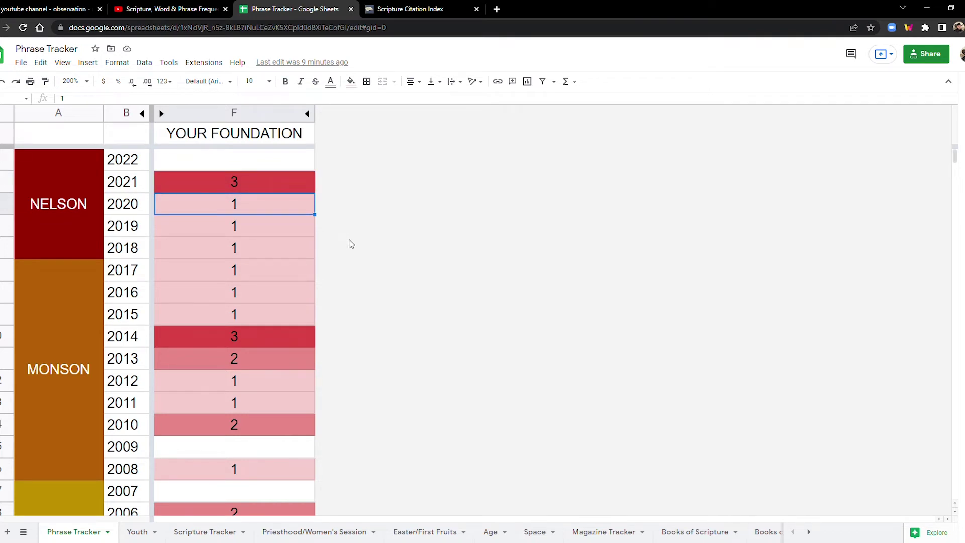
{"action": "scroll", "coordinate": [354, 239], "scroll_direction": "down", "scroll_amount": 1}
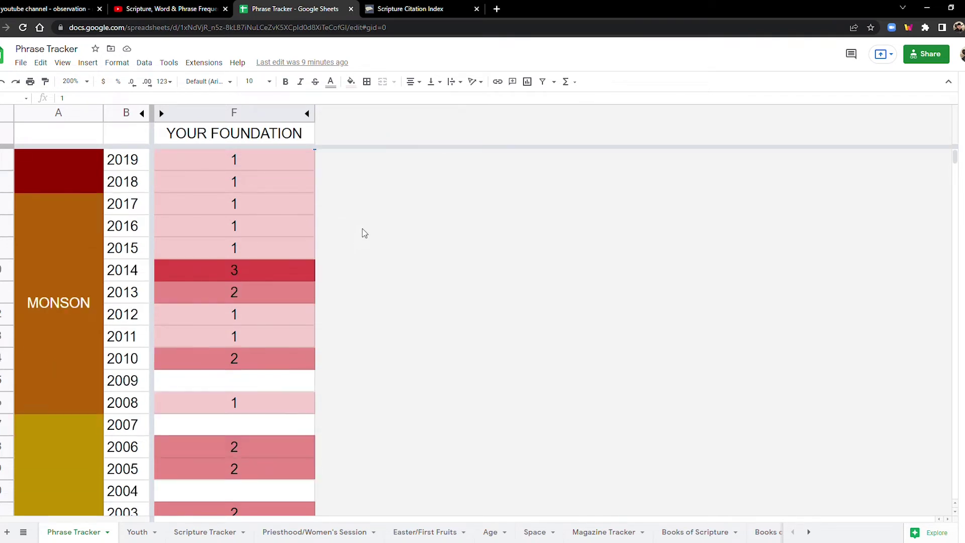
Zoom the sheet to 100% and look over the recent YOUR FOUNDATION years
{"action": "left_click", "coordinate": [85, 82]}
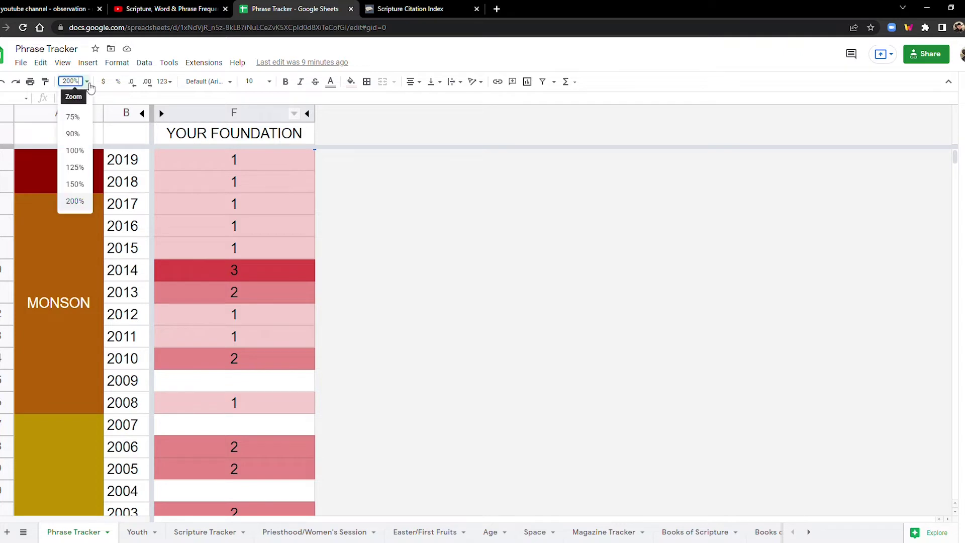
{"action": "left_click", "coordinate": [79, 151]}
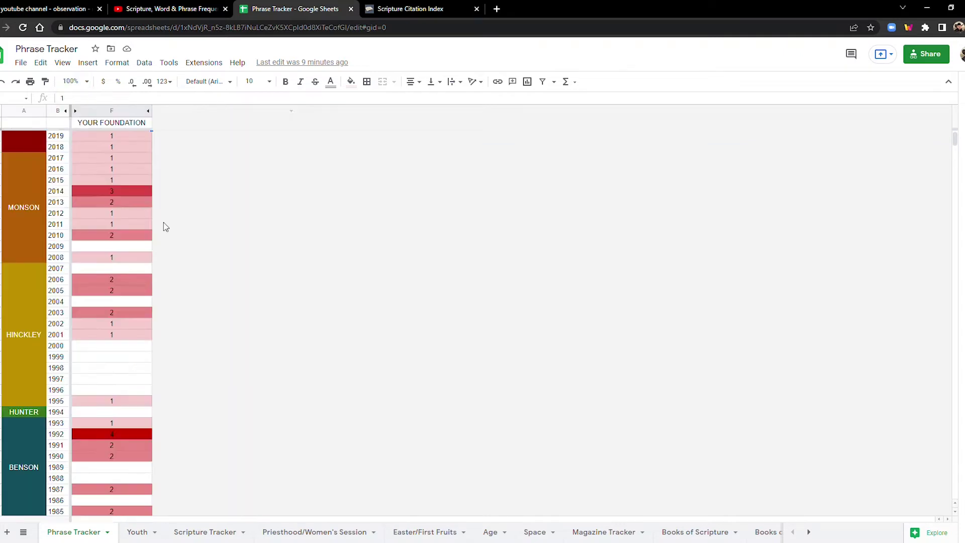
{"action": "scroll", "coordinate": [184, 303], "scroll_direction": "down", "scroll_amount": 5}
{"action": "scroll", "coordinate": [185, 305], "scroll_direction": "down", "scroll_amount": 10}
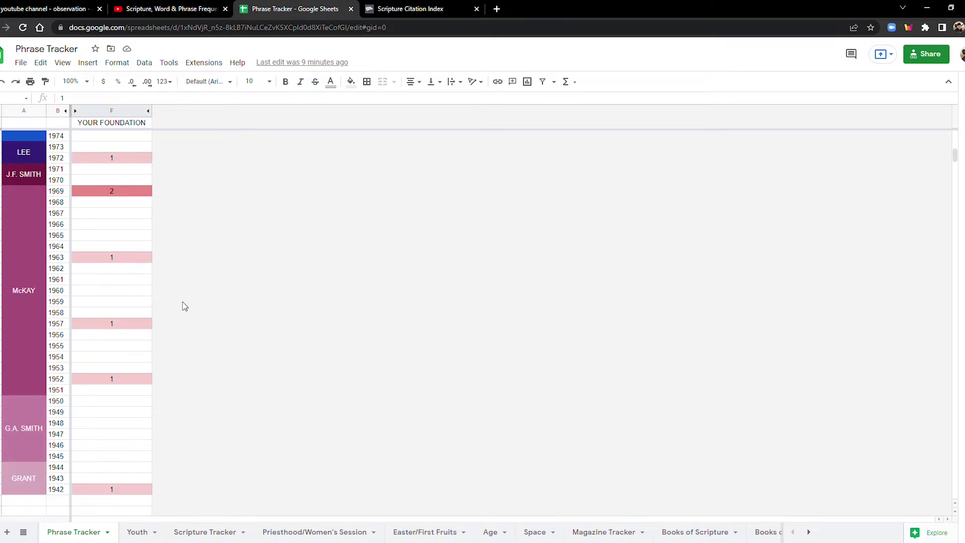
{"action": "scroll", "coordinate": [178, 307], "scroll_direction": "up", "scroll_amount": 7}
{"action": "scroll", "coordinate": [178, 305], "scroll_direction": "up", "scroll_amount": 3}
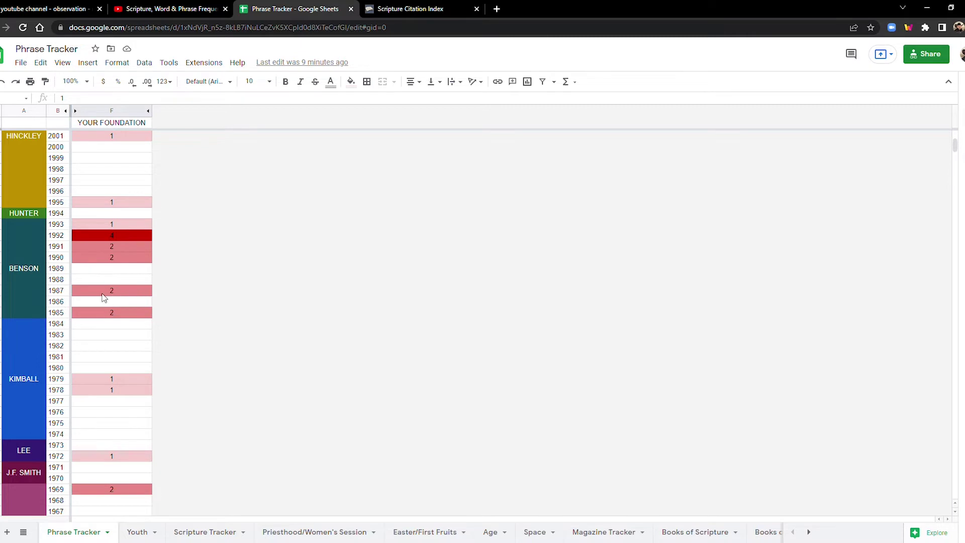
{"action": "scroll", "coordinate": [104, 298], "scroll_direction": "up", "scroll_amount": 7}
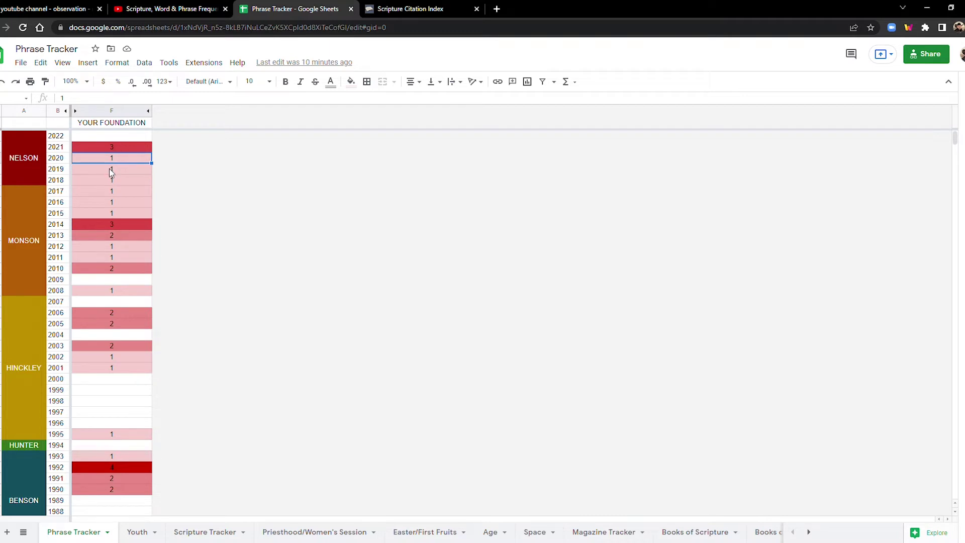
Scroll down the YOUR FOUNDATION counts to 1942, noting 1s in 1952, 1957 and 1963
{"action": "scroll", "coordinate": [105, 186], "scroll_direction": "down", "scroll_amount": 1}
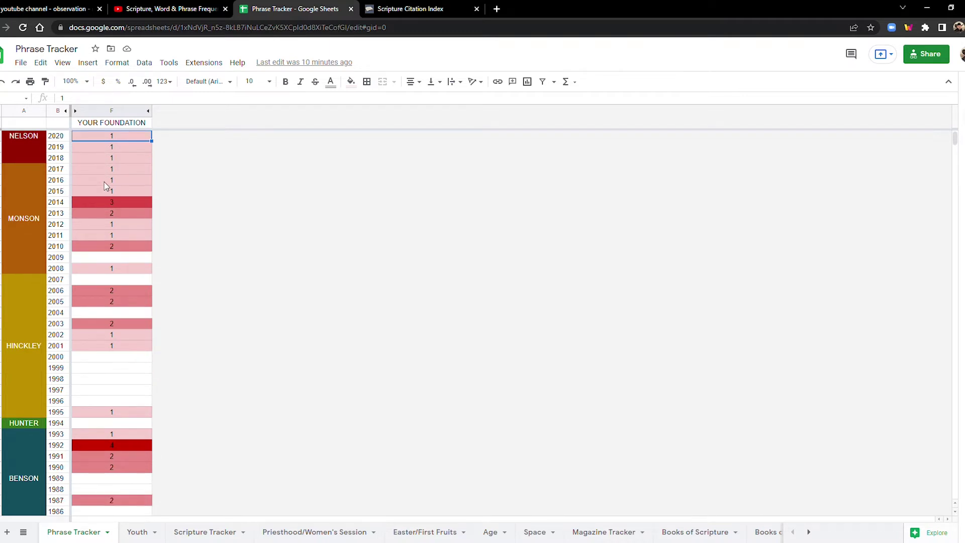
{"action": "scroll", "coordinate": [86, 201], "scroll_direction": "down", "scroll_amount": 5}
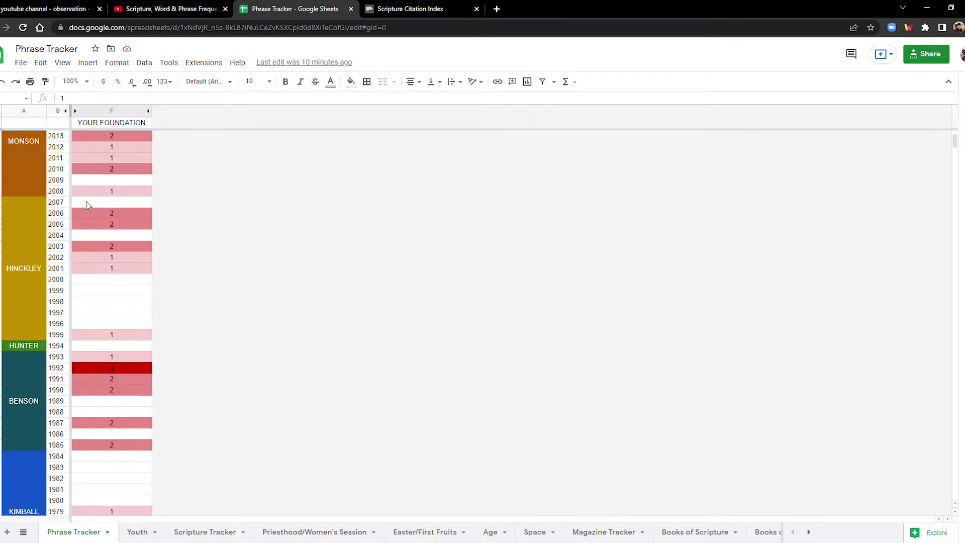
{"action": "scroll", "coordinate": [86, 201], "scroll_direction": "down", "scroll_amount": 1}
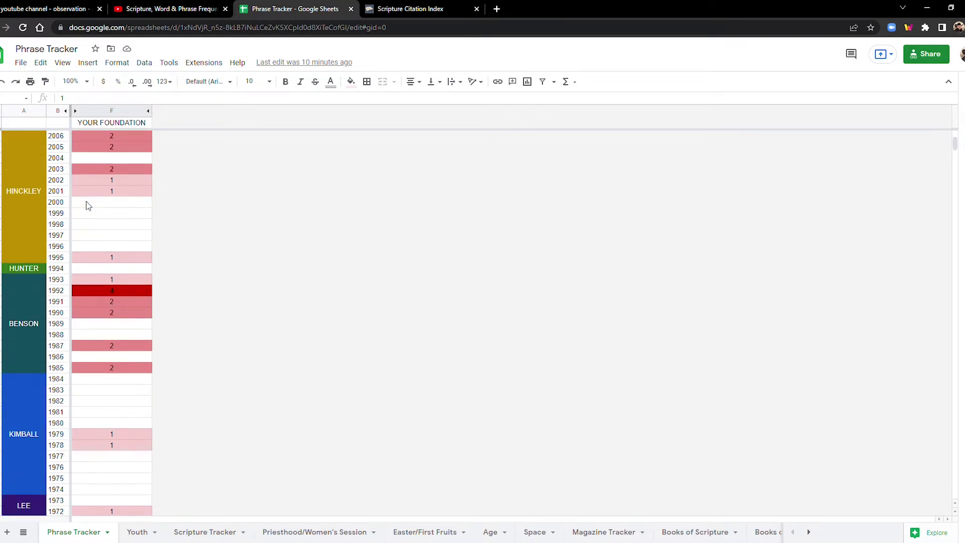
{"action": "scroll", "coordinate": [86, 202], "scroll_direction": "down", "scroll_amount": 1}
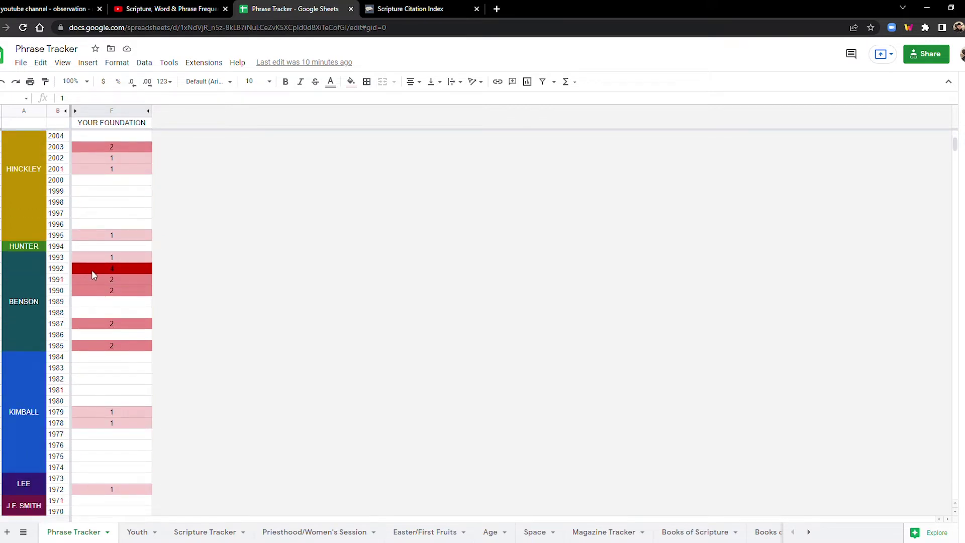
{"action": "scroll", "coordinate": [92, 274], "scroll_direction": "down", "scroll_amount": 7}
{"action": "scroll", "coordinate": [92, 274], "scroll_direction": "down", "scroll_amount": 1}
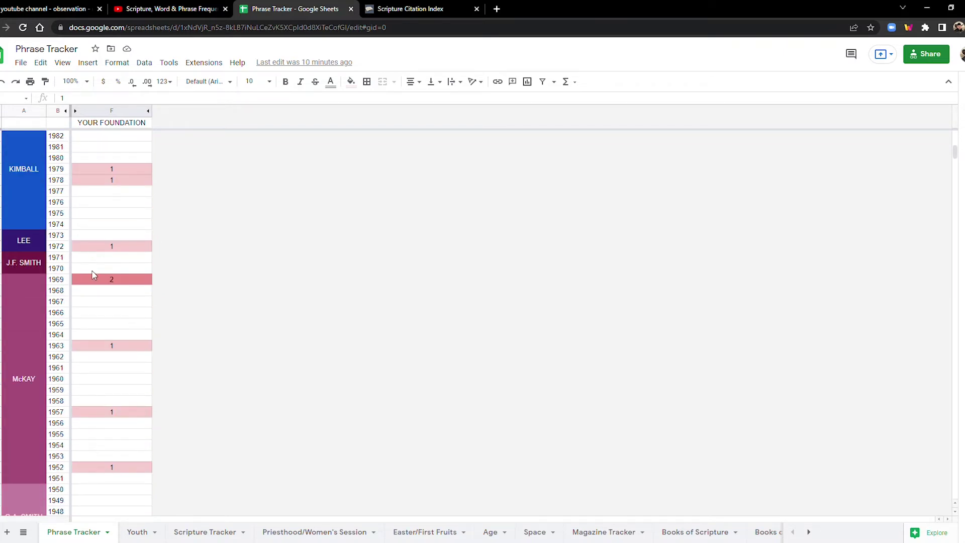
{"action": "scroll", "coordinate": [92, 274], "scroll_direction": "up", "scroll_amount": 5}
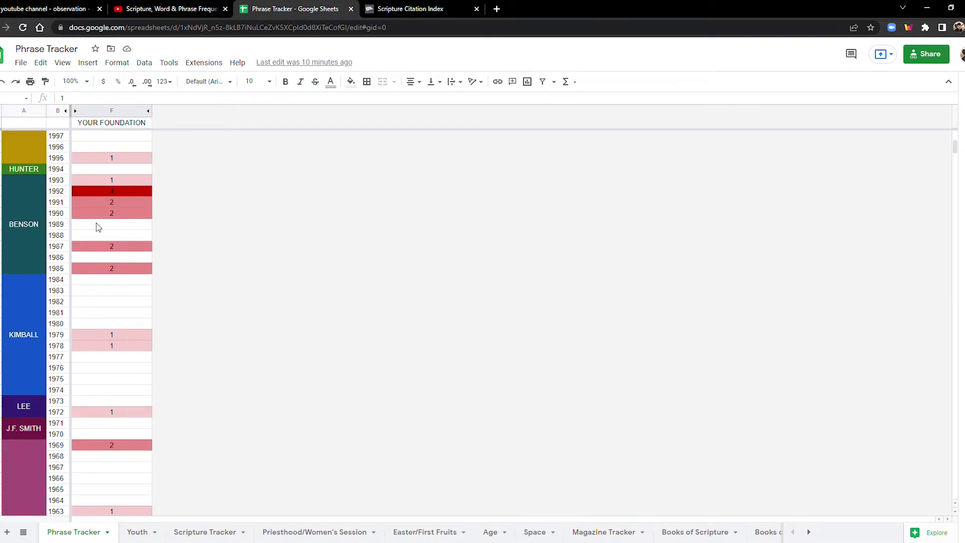
{"action": "scroll", "coordinate": [118, 270], "scroll_direction": "down", "scroll_amount": 8}
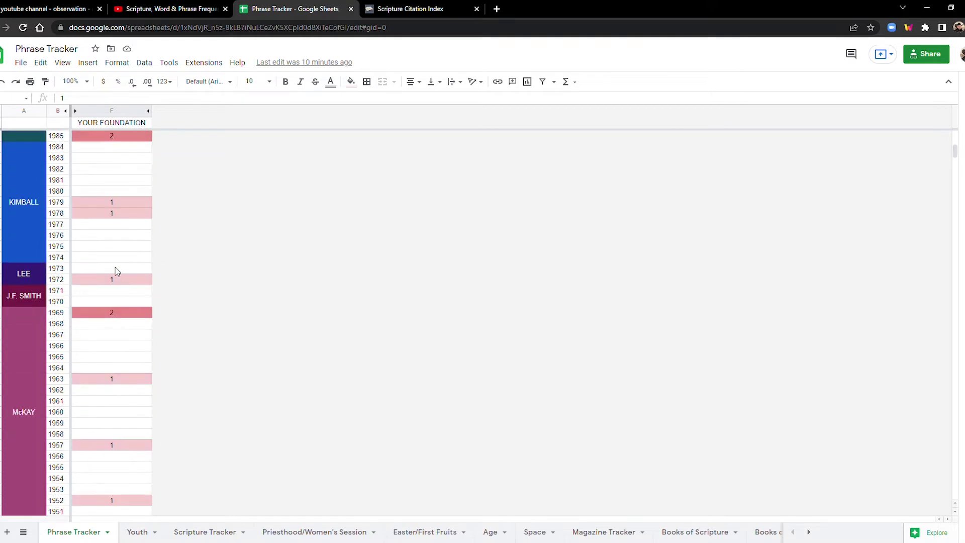
{"action": "scroll", "coordinate": [118, 272], "scroll_direction": "up", "scroll_amount": 15}
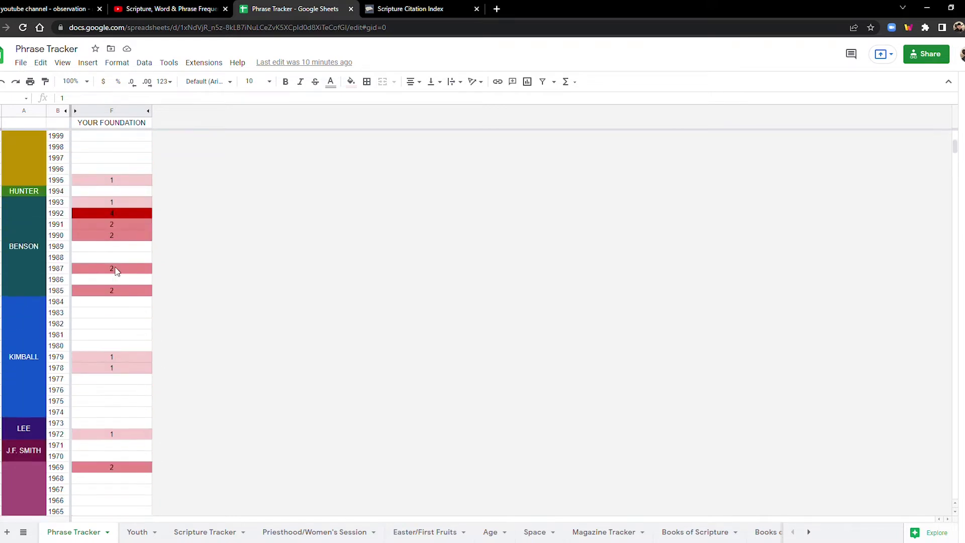
{"action": "scroll", "coordinate": [115, 270], "scroll_direction": "up", "scroll_amount": 2}
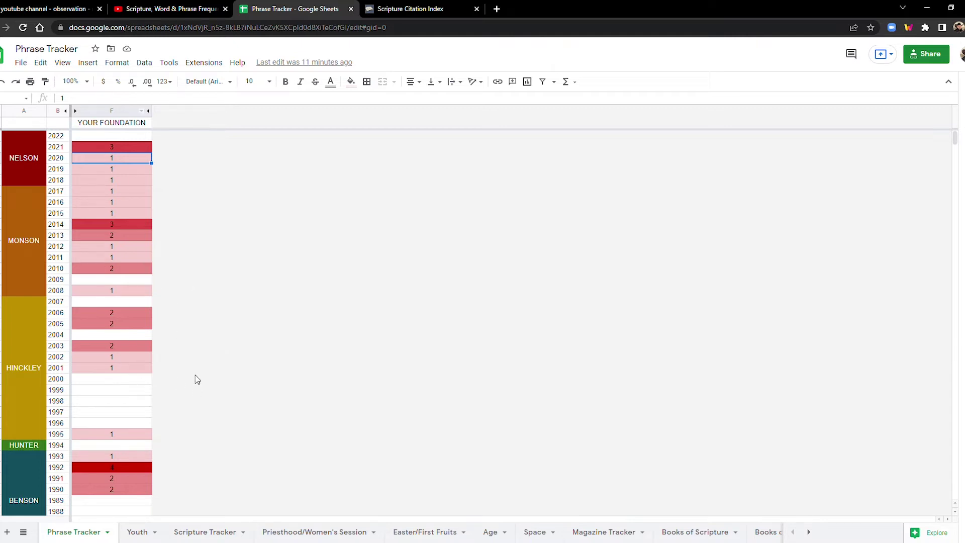
{"action": "scroll", "coordinate": [180, 383], "scroll_direction": "down", "scroll_amount": 10}
{"action": "scroll", "coordinate": [180, 372], "scroll_direction": "up", "scroll_amount": 8}
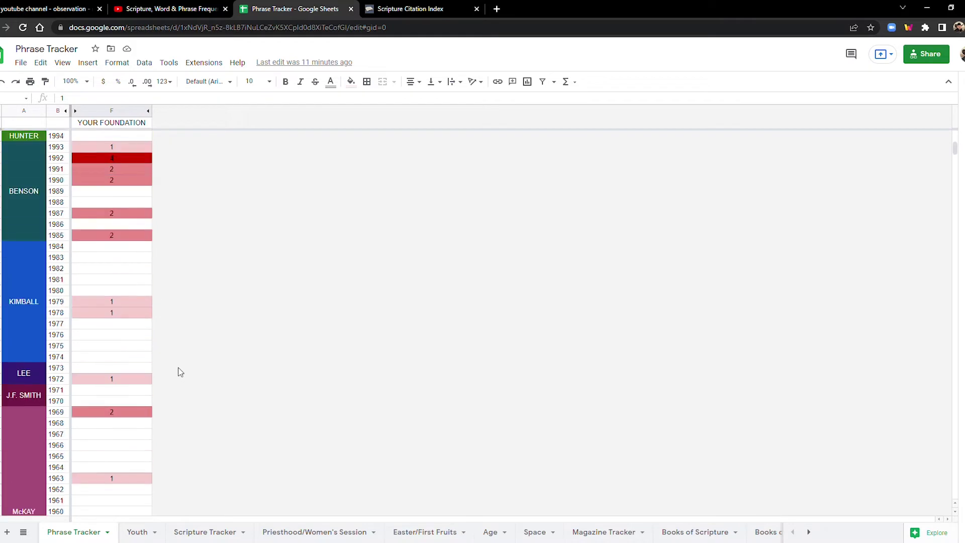
{"action": "scroll", "coordinate": [183, 306], "scroll_direction": "down", "scroll_amount": 8}
{"action": "scroll", "coordinate": [171, 329], "scroll_direction": "down", "scroll_amount": 8}
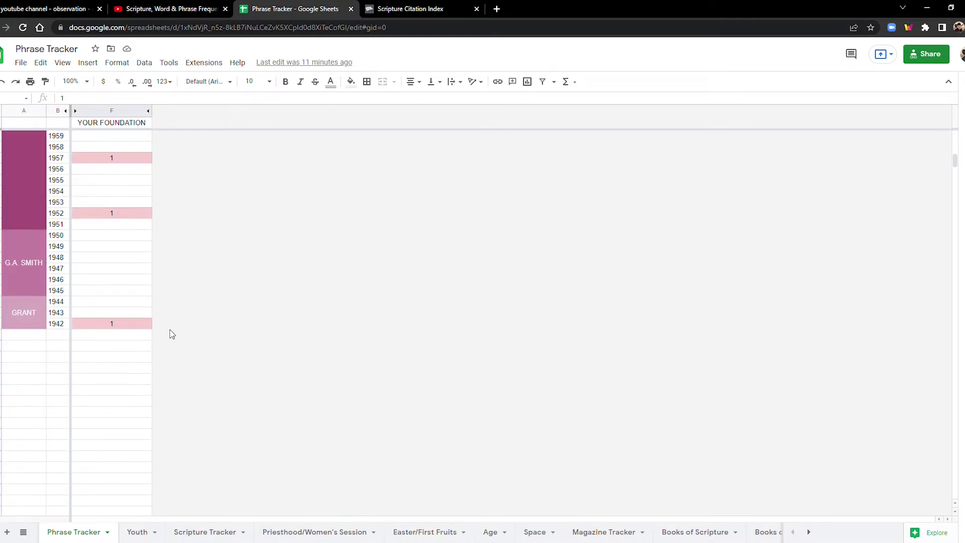
{"action": "scroll", "coordinate": [171, 334], "scroll_direction": "down", "scroll_amount": 1}
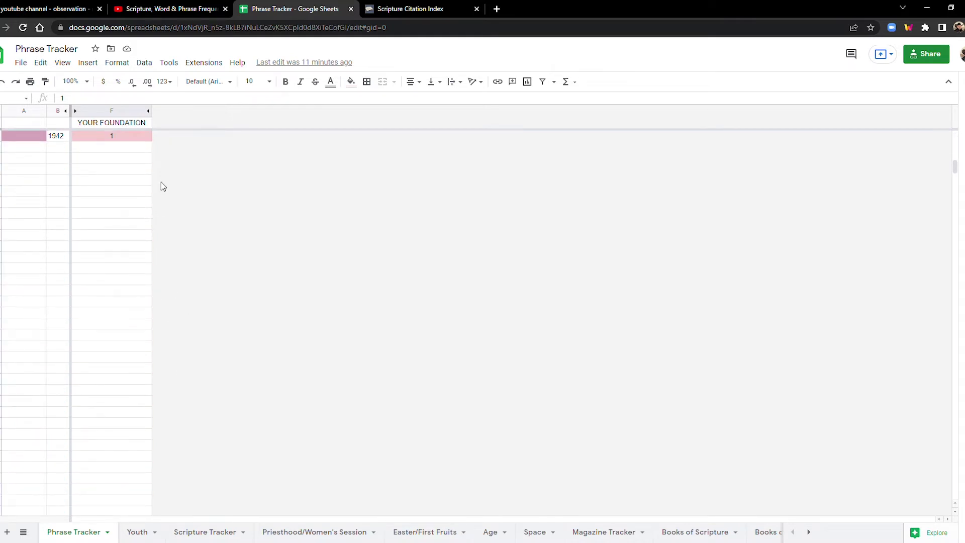
Unhide columns C–E and hide the YOUR FOUNDATION column F
{"action": "left_click", "coordinate": [75, 112]}
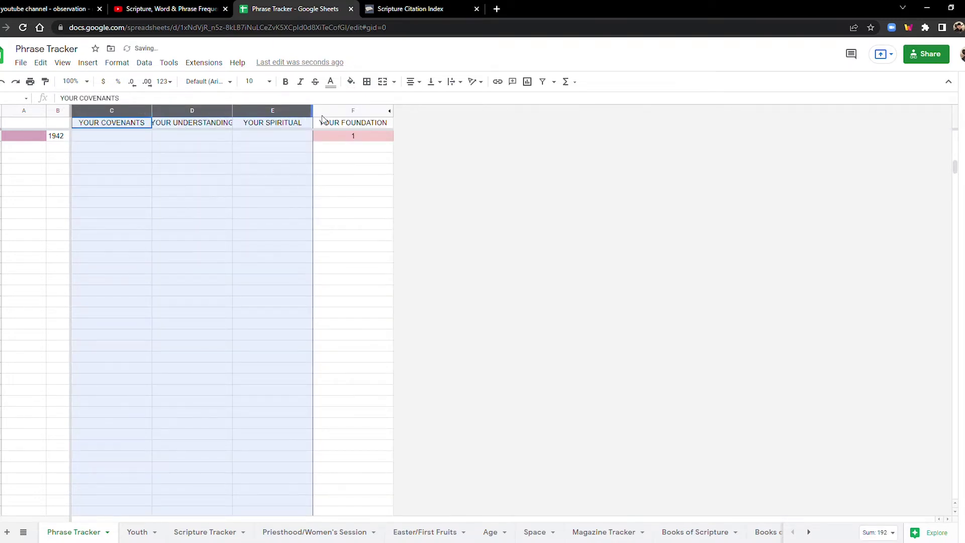
{"action": "left_click", "coordinate": [342, 112]}
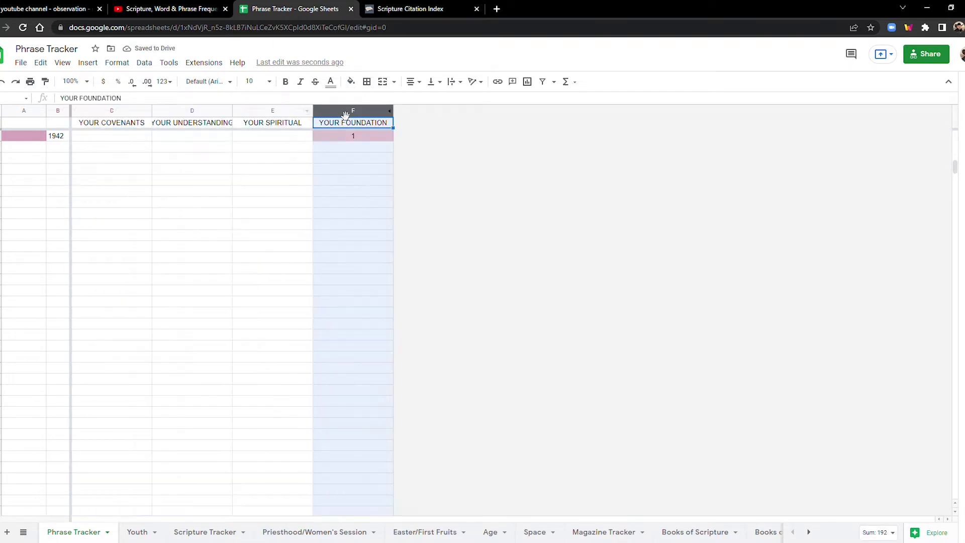
{"action": "right_click", "coordinate": [342, 112]}
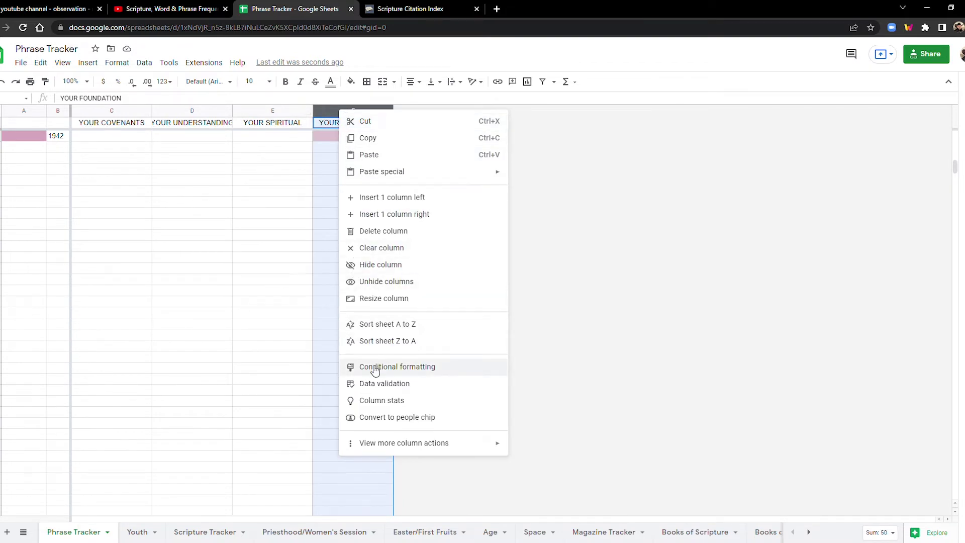
{"action": "left_click", "coordinate": [375, 265]}
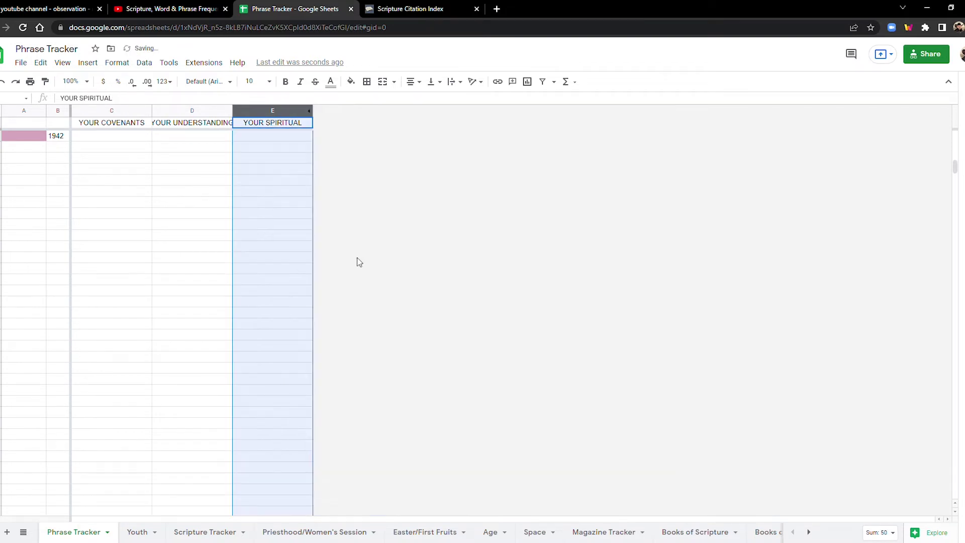
Hide columns C–D (YOUR COVENANTS, YOUR UNDERSTANDING) and zoom the sheet to 200%
{"action": "left_click", "coordinate": [187, 112]}
{"action": "left_click_drag", "start_coordinate": [184, 114], "coordinate": [166, 117]}
{"action": "left_click", "coordinate": [143, 111]}
{"action": "left_click", "coordinate": [191, 111], "text": "shift"}
{"action": "right_click", "coordinate": [183, 113]}
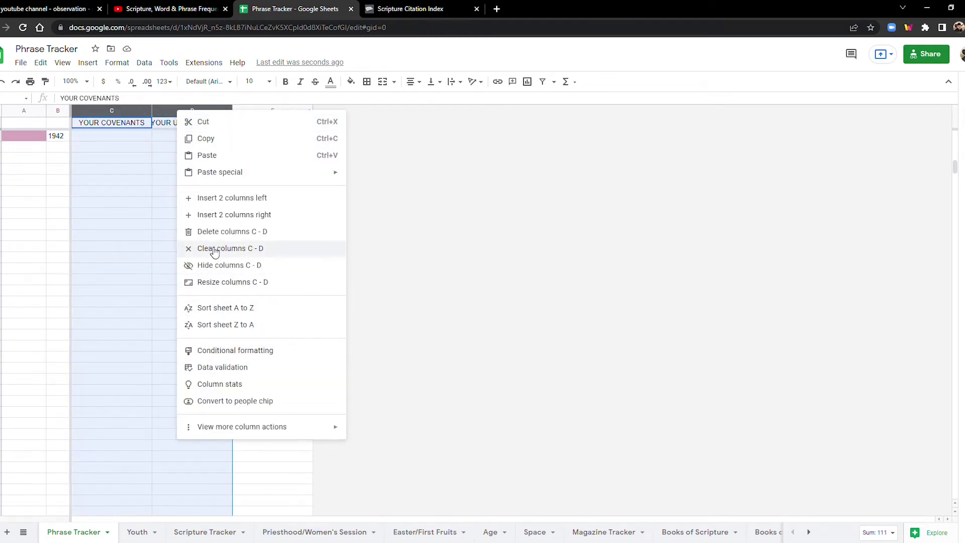
{"action": "left_click", "coordinate": [211, 265]}
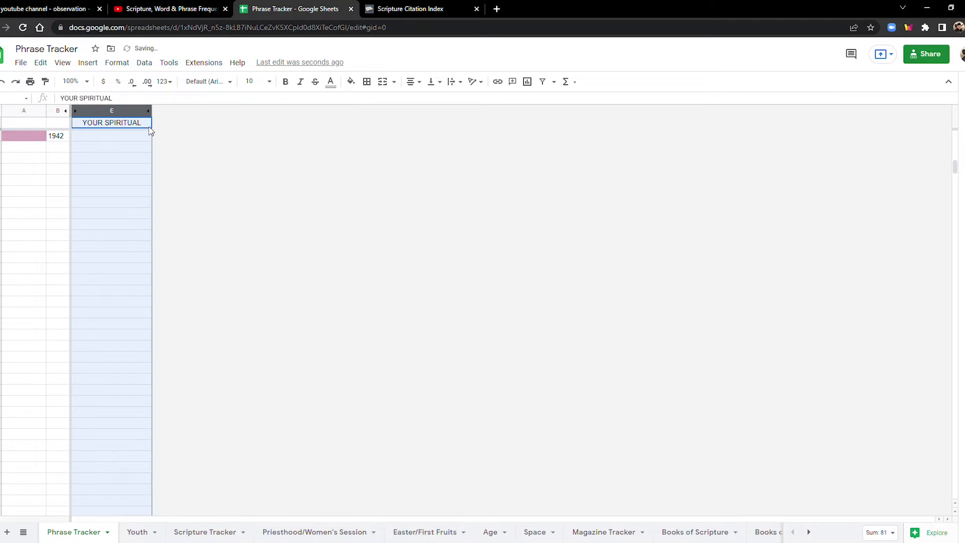
{"action": "left_click", "coordinate": [74, 81]}
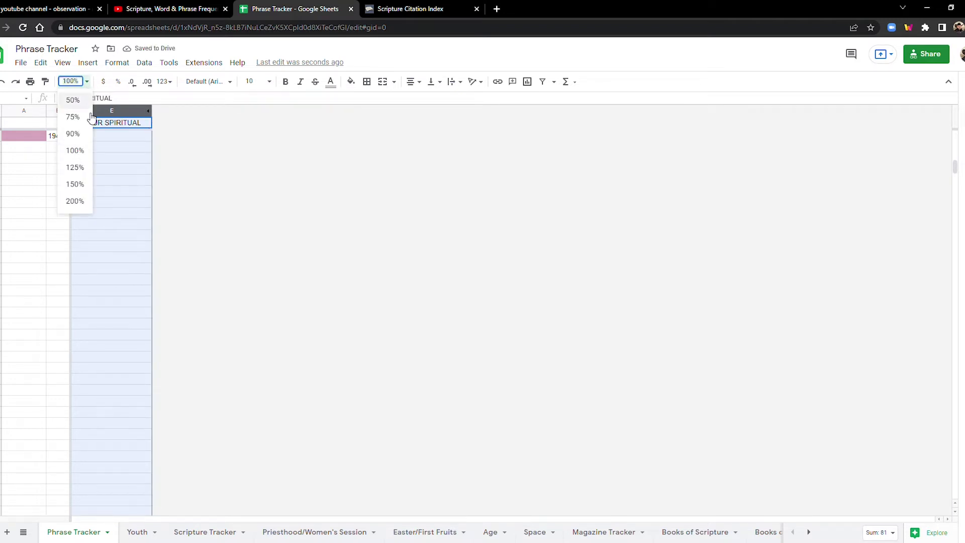
{"action": "left_click", "coordinate": [74, 201]}
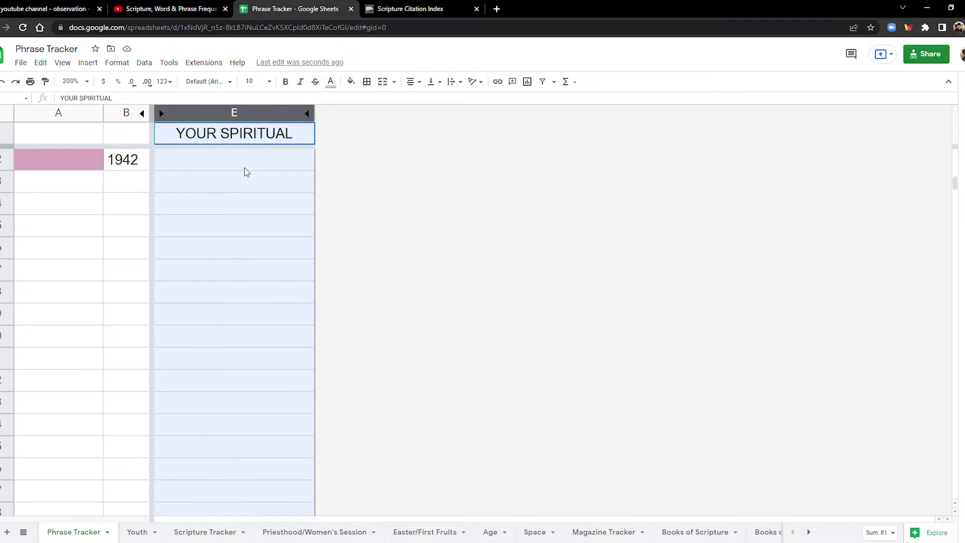
Switch to Scripture Citation Index and scroll through the 82 'your spiritual' talk results
{"action": "left_click", "coordinate": [397, 8]}
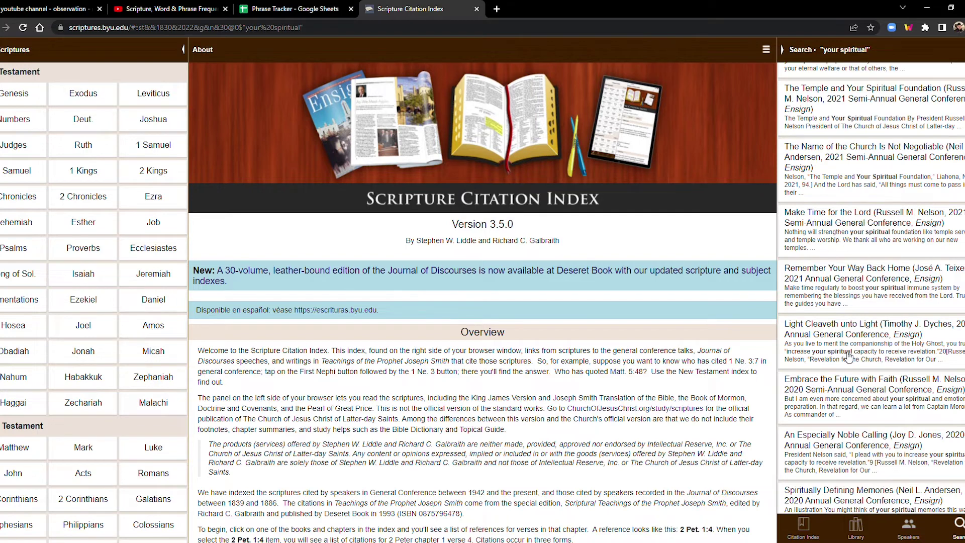
{"action": "scroll", "coordinate": [865, 369], "scroll_direction": "down", "scroll_amount": 1}
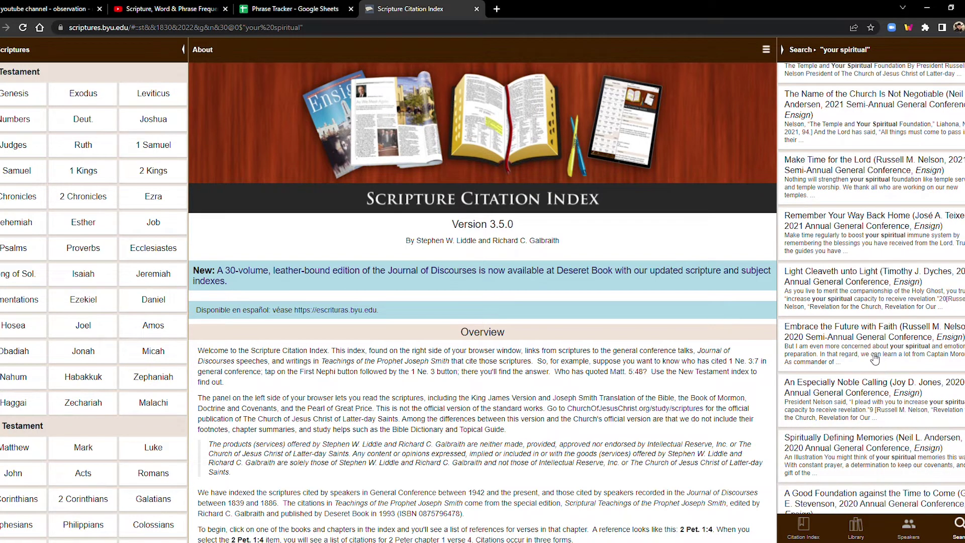
{"action": "scroll", "coordinate": [861, 372], "scroll_direction": "down", "scroll_amount": 2}
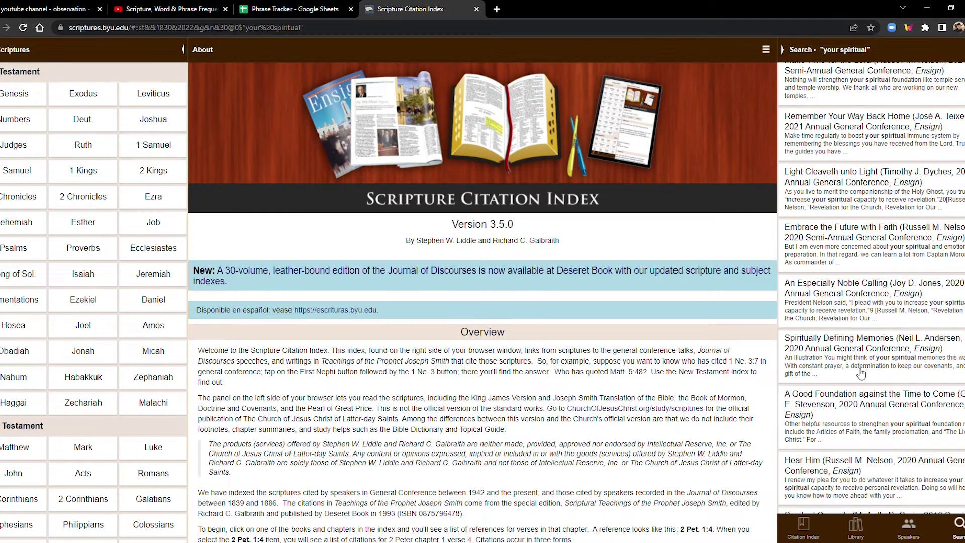
{"action": "scroll", "coordinate": [861, 373], "scroll_direction": "down", "scroll_amount": 1}
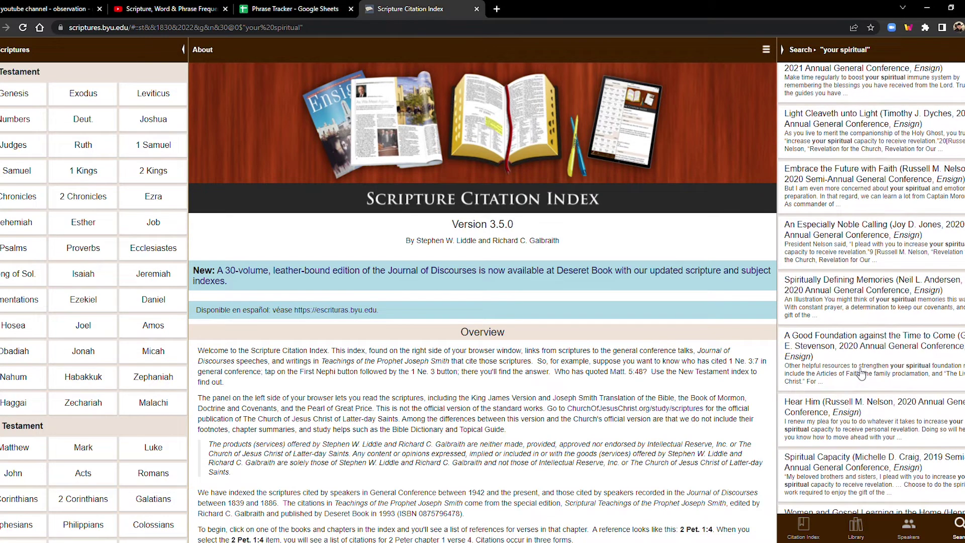
{"action": "scroll", "coordinate": [849, 320], "scroll_direction": "up", "scroll_amount": 5}
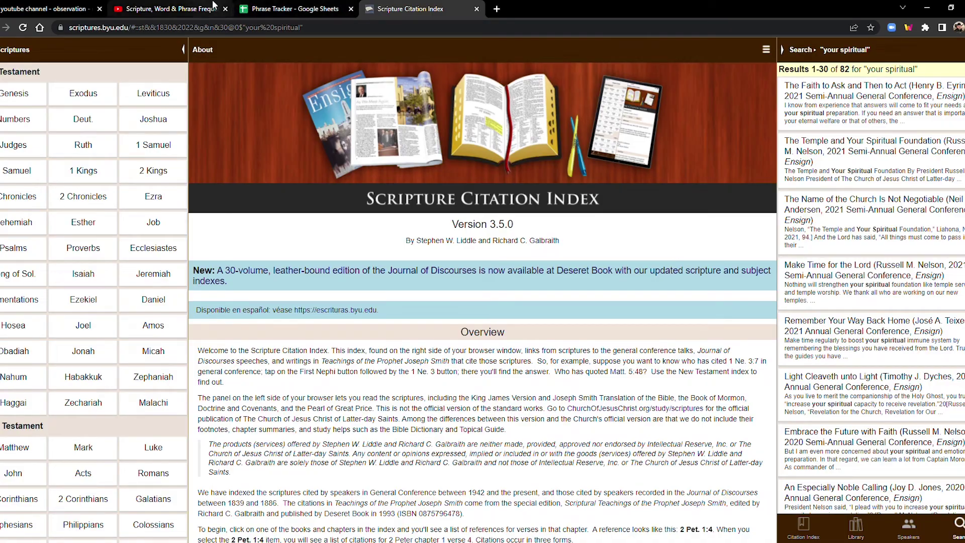
Glance at the YouTube playlist, then go back to the Phrase Tracker's YOUR SPIRITUAL column
{"action": "left_click", "coordinate": [182, 5]}
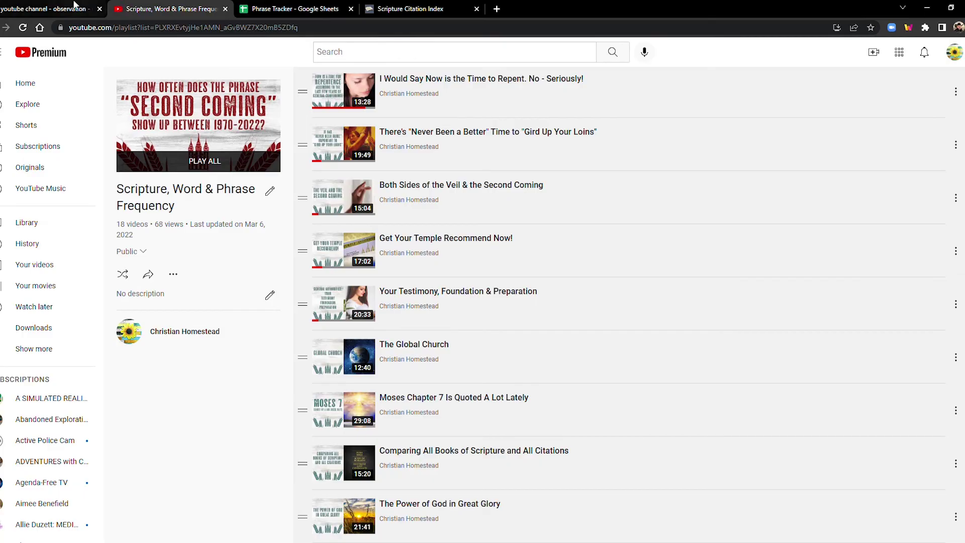
{"action": "left_click", "coordinate": [264, 6]}
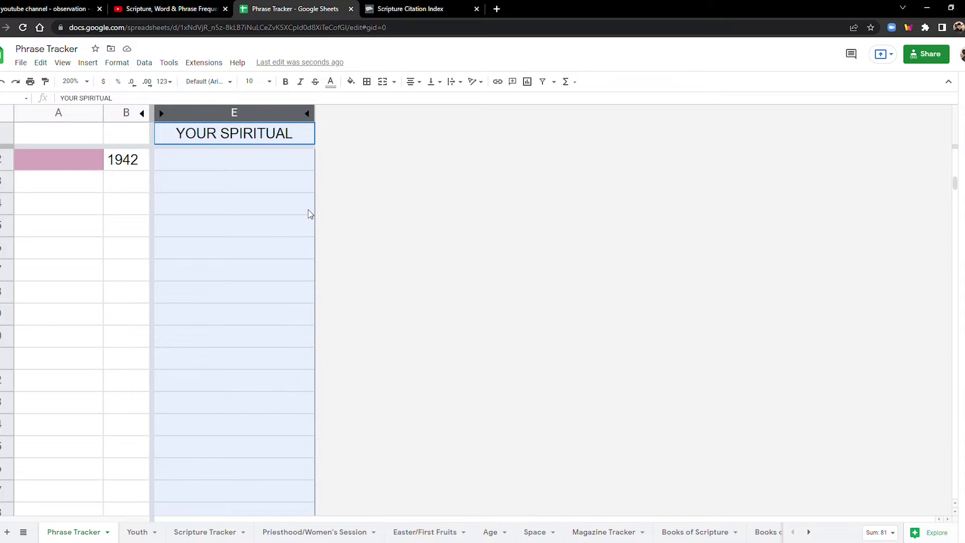
Step up the YOUR SPIRITUAL counts from 1942 to 1979 and total the 1971–1979 counts
{"action": "left_click", "coordinate": [263, 163]}
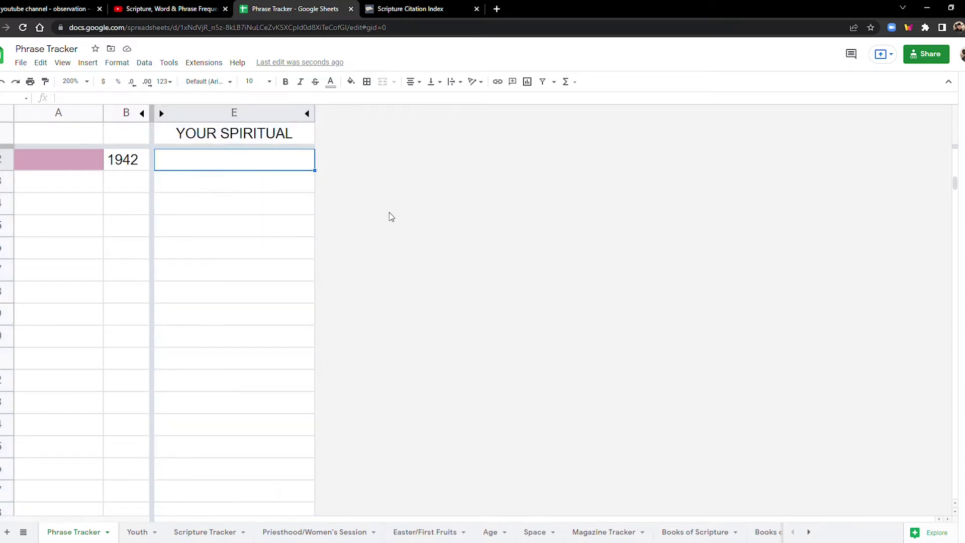
{"action": "key", "text": "Up"}
{"action": "key", "text": "Up"}
{"action": "key", "text": "Up"}
{"action": "key", "text": "Up"}
{"action": "key", "text": "Up"}
{"action": "key", "text": "Up"}
{"action": "key", "text": "Up"}
{"action": "key", "text": "Up"}
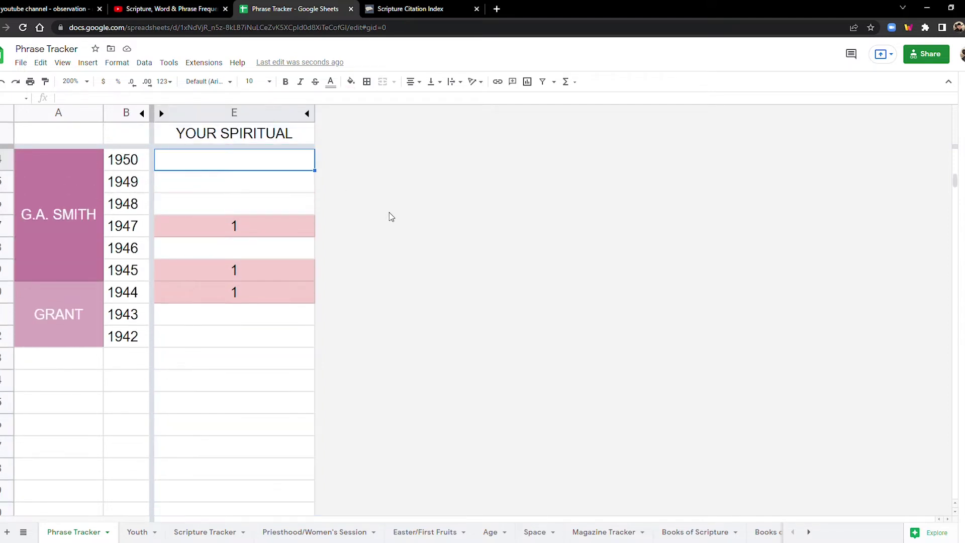
{"action": "key", "text": "Up"}
{"action": "key", "text": "Up"}
{"action": "key", "text": "Up"}
{"action": "key", "text": "Up"}
{"action": "key", "text": "Up"}
{"action": "key", "text": "Up"}
{"action": "key", "text": "Up"}
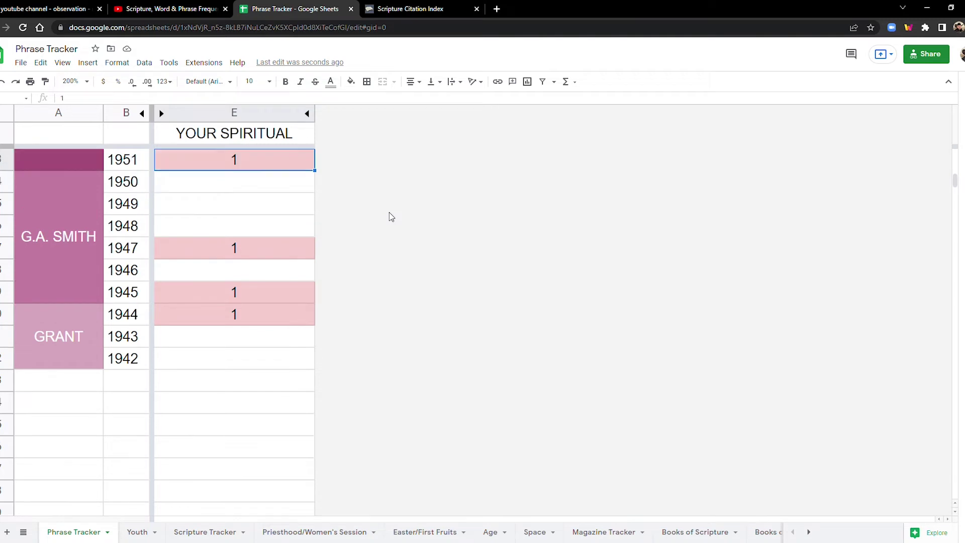
{"action": "key", "text": "Up"}
{"action": "key", "text": "Up"}
{"action": "key", "text": "Up"}
{"action": "key", "text": "Up"}
{"action": "key", "text": "Up"}
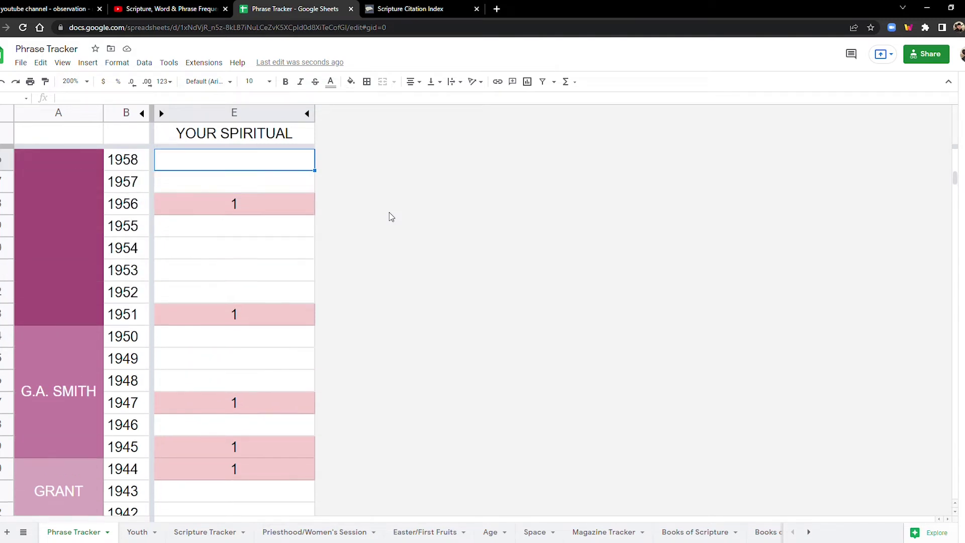
{"action": "key", "text": "Up"}
{"action": "key", "text": "Up"}
{"action": "key", "text": "Up"}
{"action": "key", "text": "Up"}
{"action": "key", "text": "Up"}
{"action": "key", "text": "Up"}
{"action": "key", "text": "Up"}
{"action": "key", "text": "Up"}
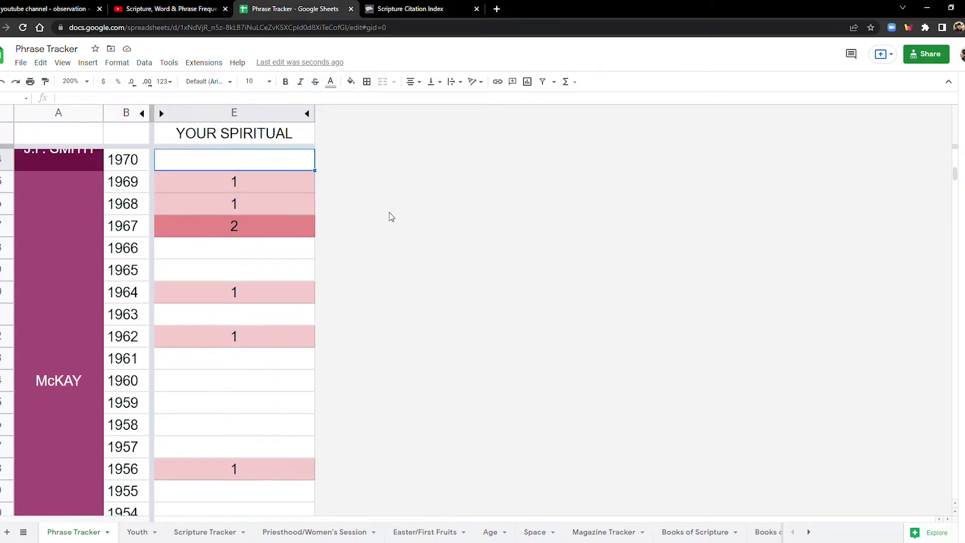
{"action": "key", "text": "Up"}
{"action": "key", "text": "Up"}
{"action": "key", "text": "Up"}
{"action": "key", "text": "Up"}
{"action": "key", "text": "Up"}
{"action": "key", "text": "Up"}
{"action": "key", "text": "Up"}
{"action": "key", "text": "Up"}
{"action": "key", "text": "Up"}
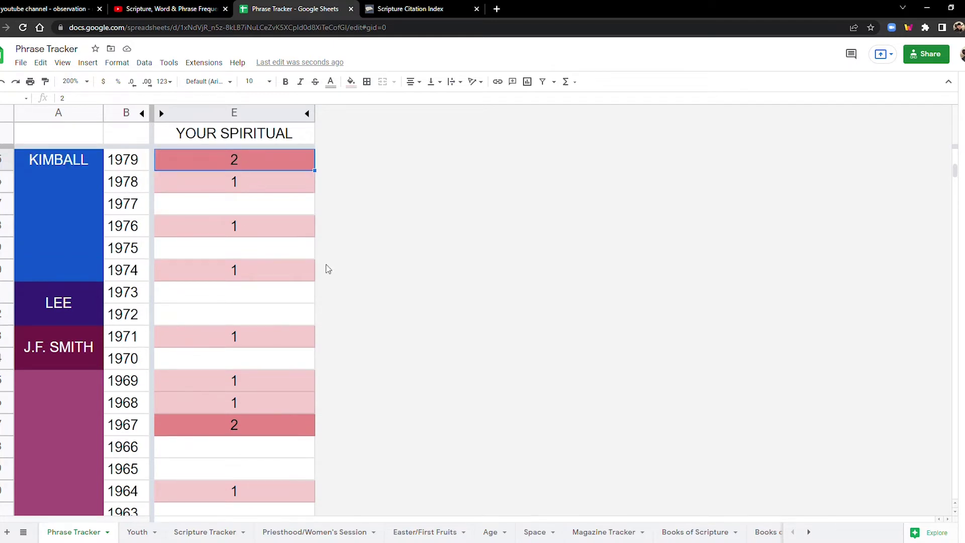
{"action": "left_click_drag", "start_coordinate": [217, 343], "coordinate": [229, 162]}
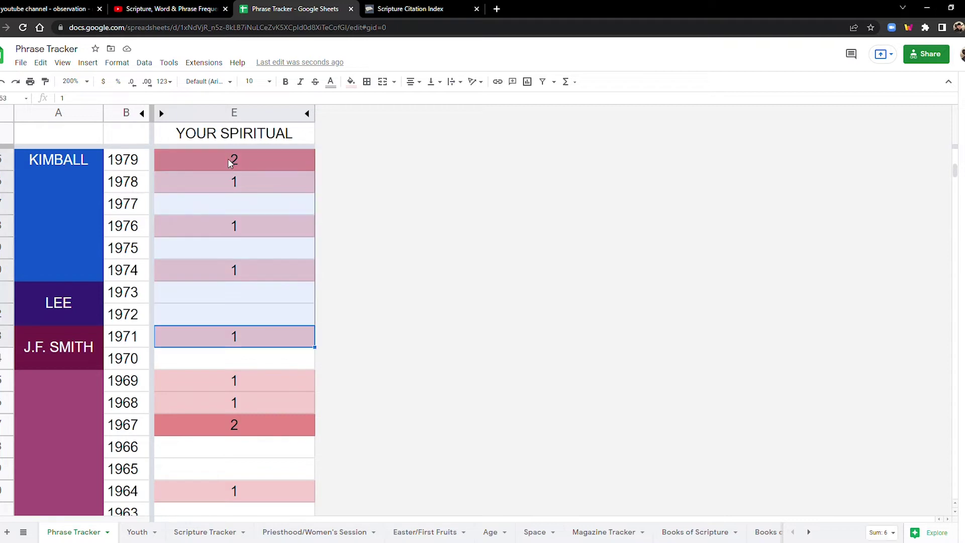
{"action": "left_click", "coordinate": [266, 156]}
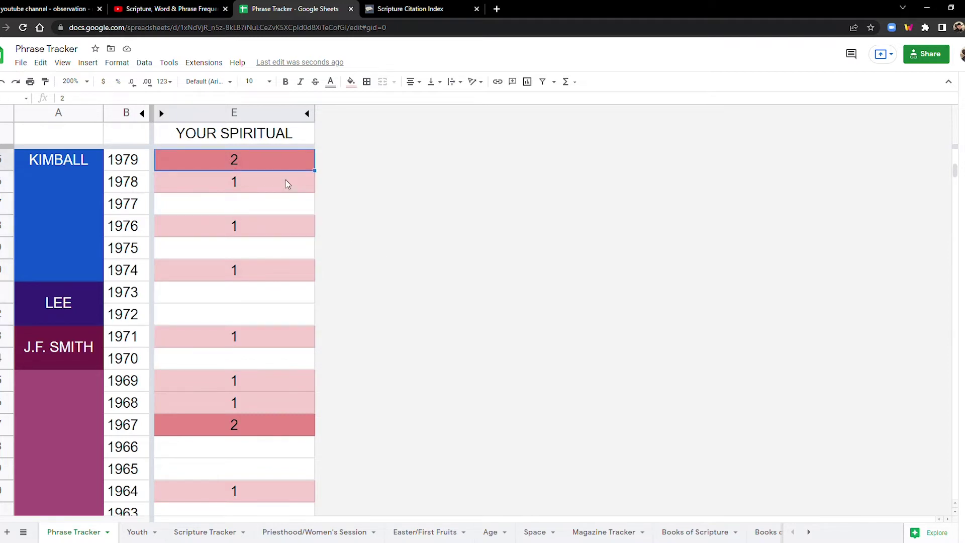
Total the YOUR SPIRITUAL counts for 1981–1989 and for 1990–1999
{"action": "key", "text": "Up"}
{"action": "key", "text": "Up"}
{"action": "key", "text": "Up"}
{"action": "key", "text": "Up"}
{"action": "key", "text": "Up"}
{"action": "key", "text": "Up"}
{"action": "key", "text": "Up"}
{"action": "key", "text": "Up"}
{"action": "key", "text": "Up"}
{"action": "key", "text": "Up"}
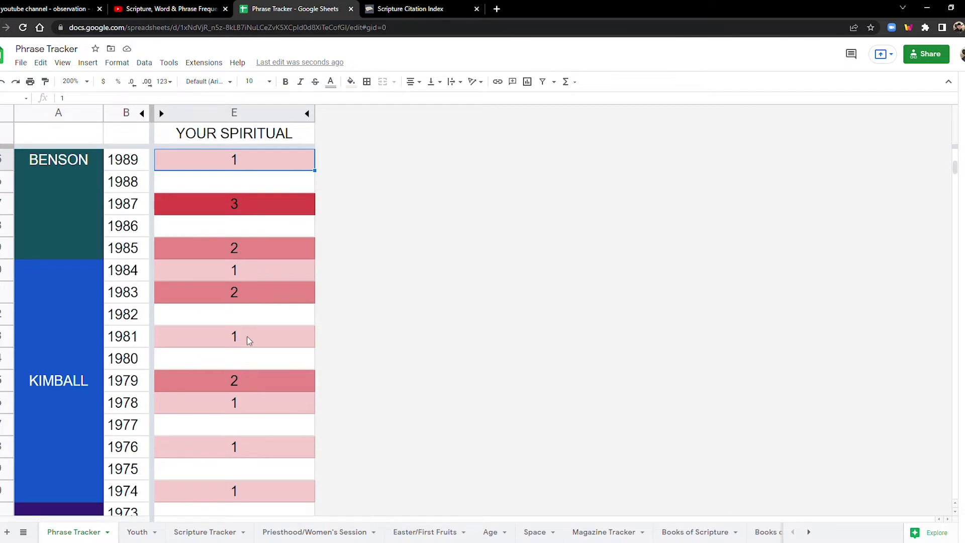
{"action": "left_click_drag", "start_coordinate": [249, 340], "coordinate": [270, 167]}
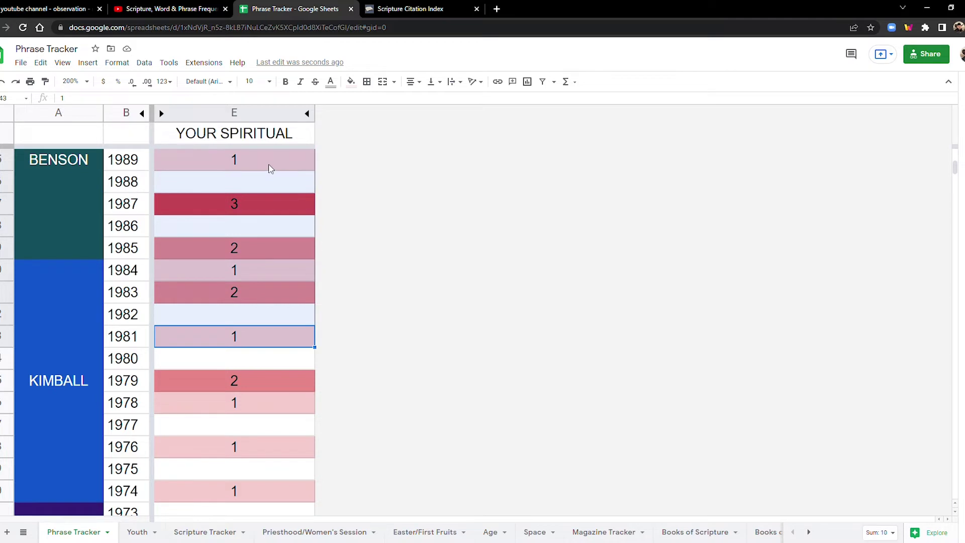
{"action": "left_click", "coordinate": [276, 167]}
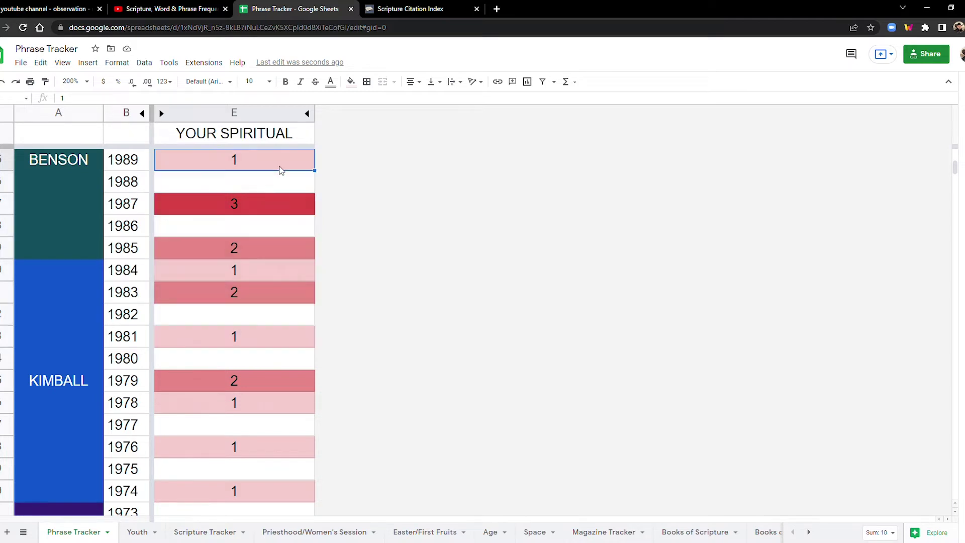
{"action": "key", "text": "Up"}
{"action": "key", "text": "Up"}
{"action": "key", "text": "Up"}
{"action": "key", "text": "Up"}
{"action": "key", "text": "Up"}
{"action": "key", "text": "Up"}
{"action": "key", "text": "Up"}
{"action": "key", "text": "Up"}
{"action": "key", "text": "Up"}
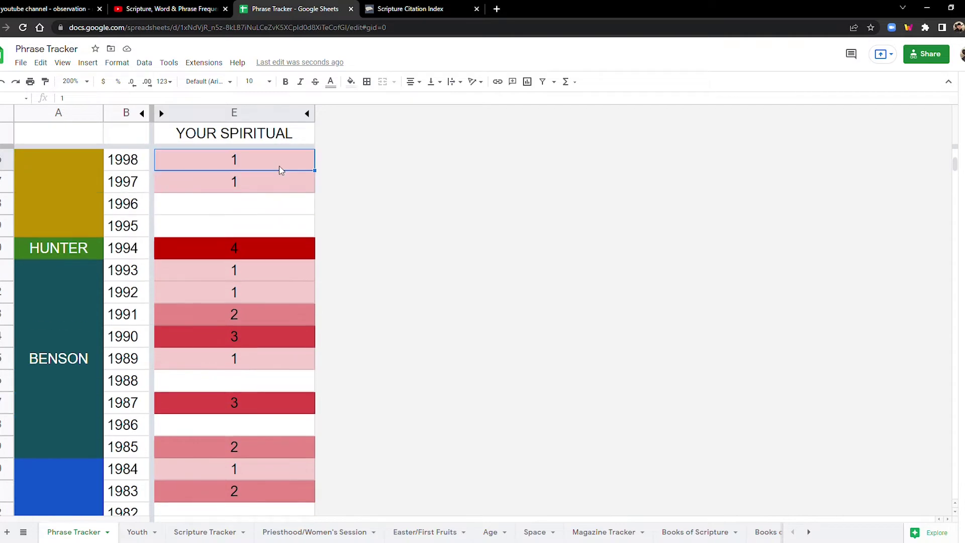
{"action": "key", "text": "Up"}
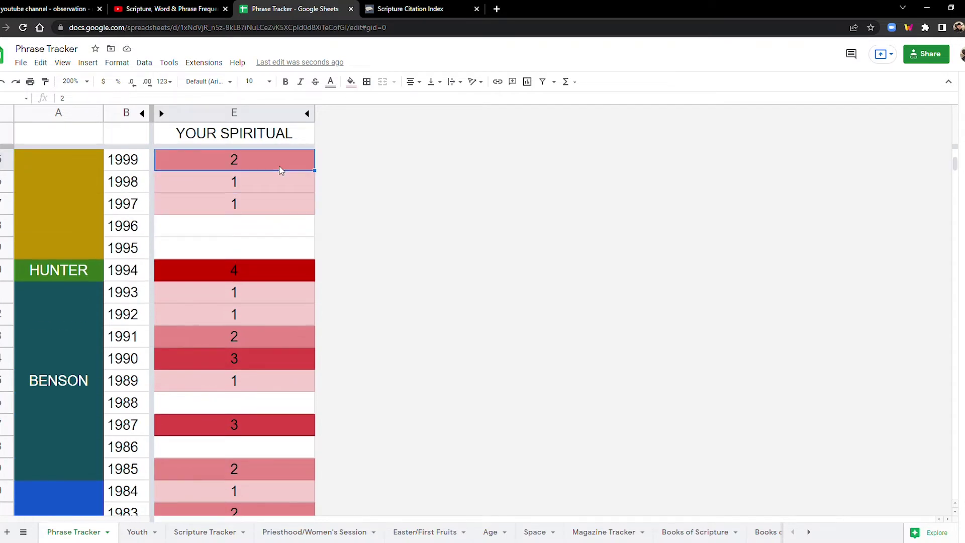
{"action": "left_click", "coordinate": [243, 363]}
{"action": "left_click_drag", "start_coordinate": [254, 315], "coordinate": [286, 176]}
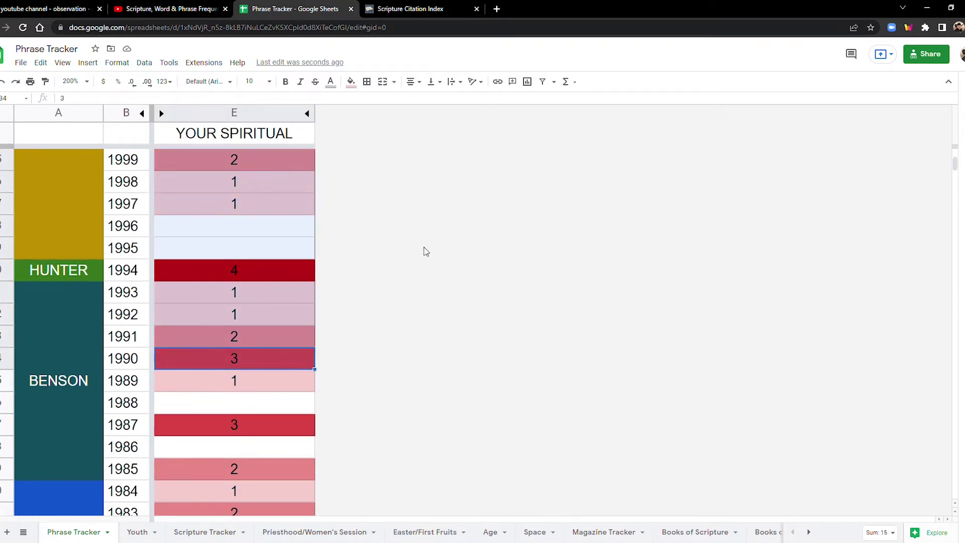
{"action": "left_click", "coordinate": [254, 164]}
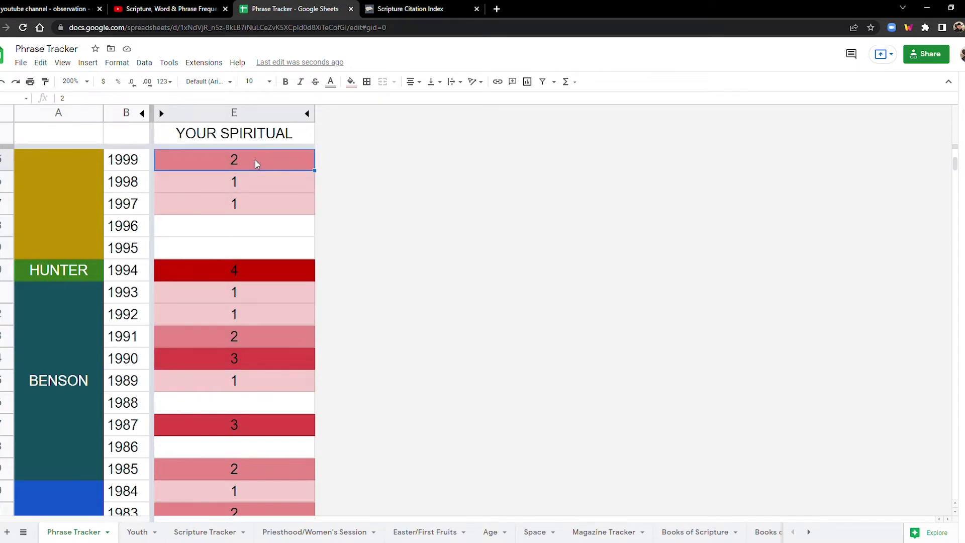
Step up to 2009 and total the 2000–2009 YOUR SPIRITUAL counts
{"action": "key", "text": "Up"}
{"action": "key", "text": "Up"}
{"action": "key", "text": "Up"}
{"action": "key", "text": "Up"}
{"action": "key", "text": "Up"}
{"action": "key", "text": "Up"}
{"action": "key", "text": "Up"}
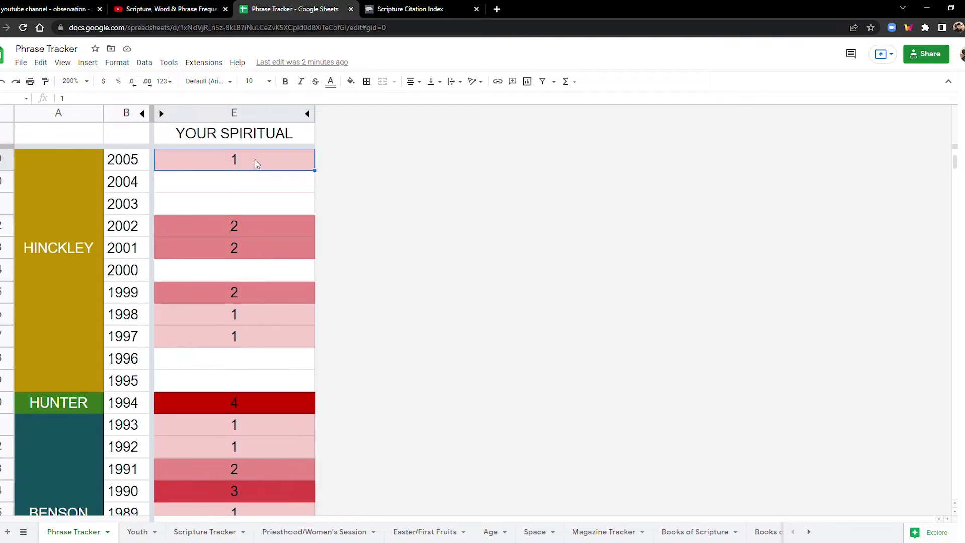
{"action": "key", "text": "Up"}
{"action": "key", "text": "Up"}
{"action": "key", "text": "Up"}
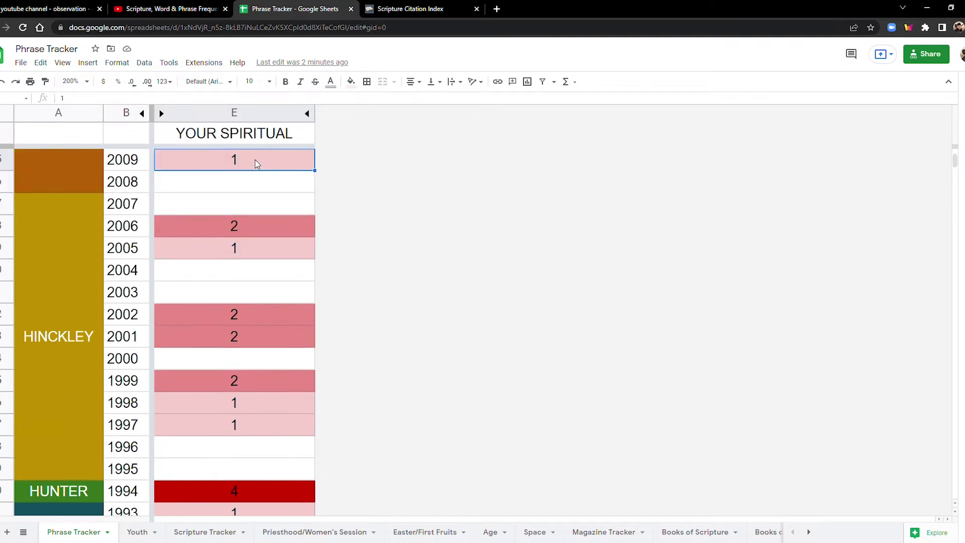
{"action": "left_click_drag", "start_coordinate": [224, 361], "coordinate": [243, 174]}
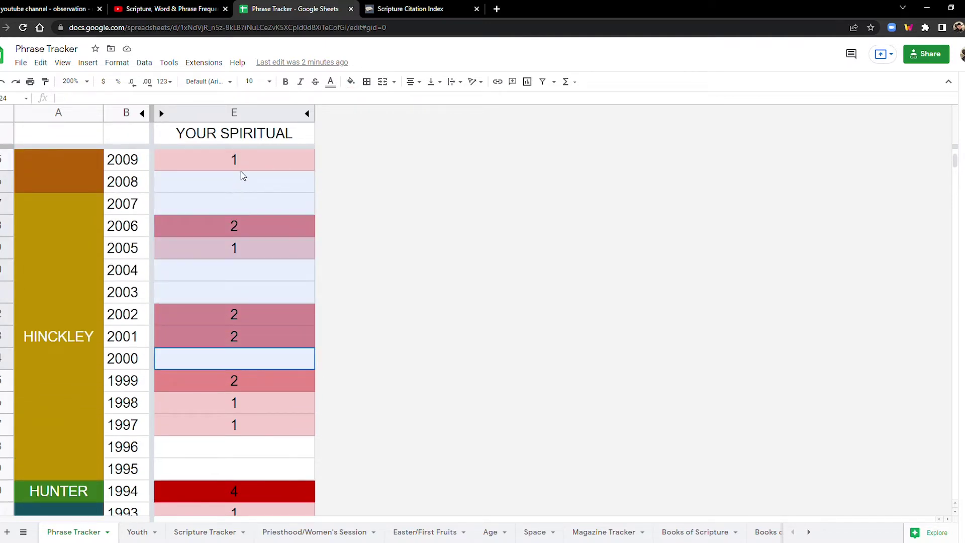
{"action": "left_click", "coordinate": [309, 226]}
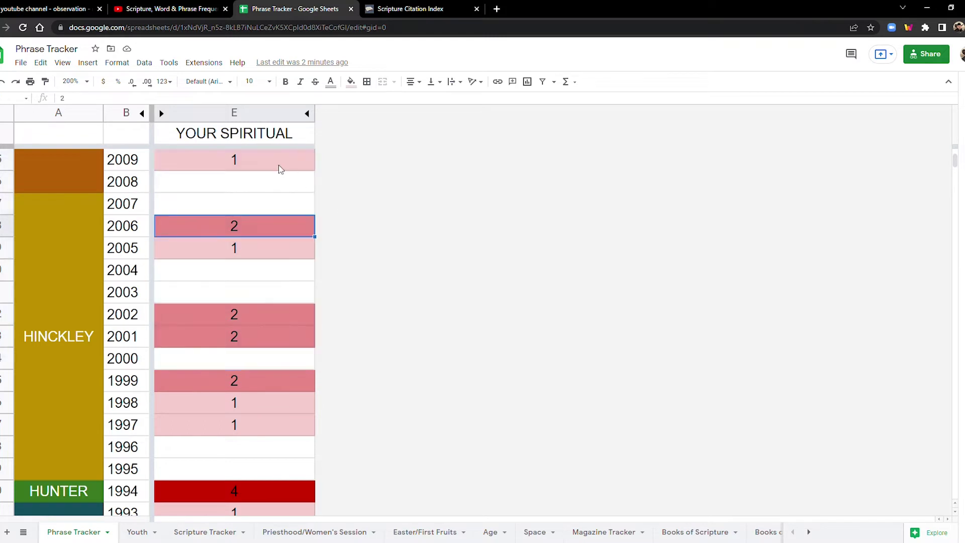
{"action": "left_click", "coordinate": [282, 169]}
Check the 2020 count and total the 2010–2019 YOUR SPIRITUAL counts
{"action": "key", "text": "Up"}
{"action": "key", "text": "Up"}
{"action": "key", "text": "Up"}
{"action": "key", "text": "Up"}
{"action": "key", "text": "Up"}
{"action": "key", "text": "Up"}
{"action": "key", "text": "Up"}
{"action": "key", "text": "Up"}
{"action": "key", "text": "Up"}
{"action": "key", "text": "Up"}
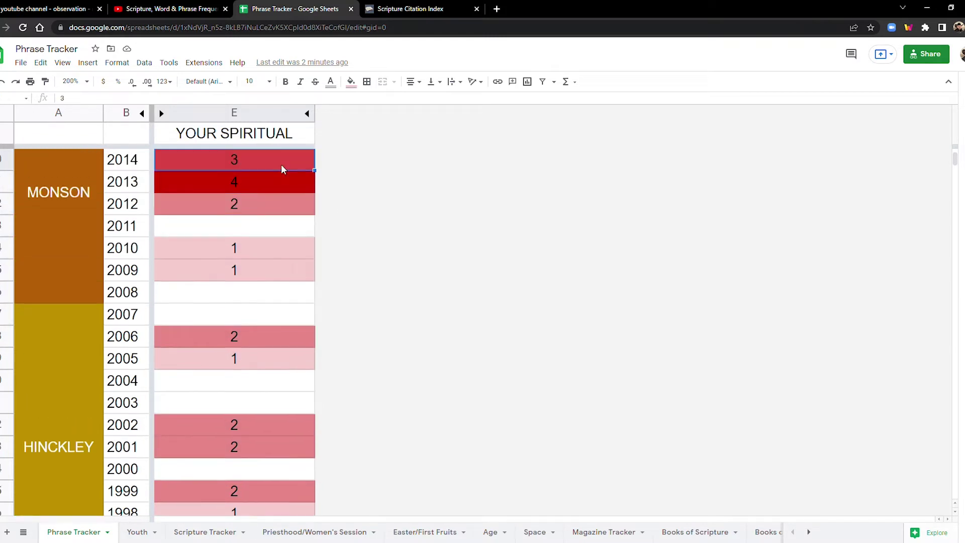
{"action": "key", "text": "Up"}
{"action": "key", "text": "Down"}
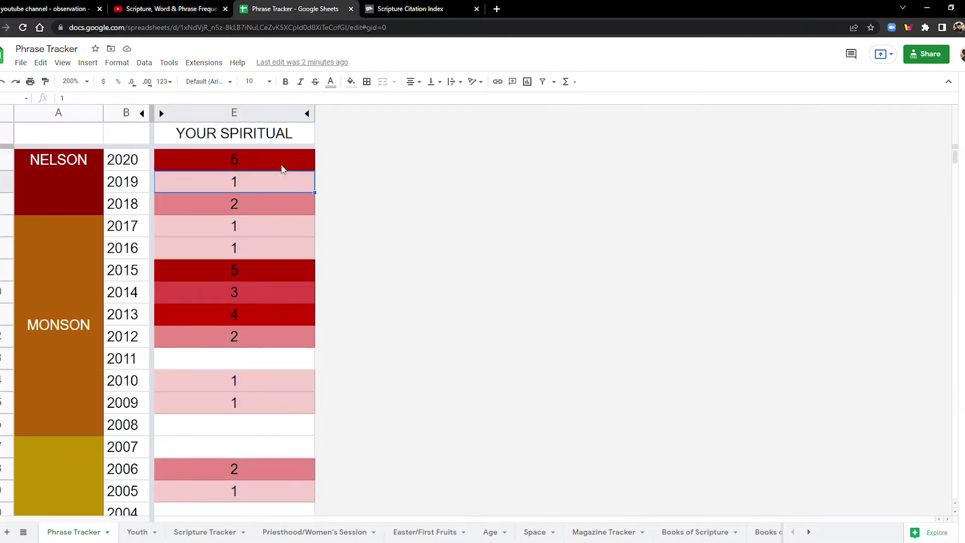
{"action": "scroll", "coordinate": [309, 216], "scroll_direction": "down", "scroll_amount": 1}
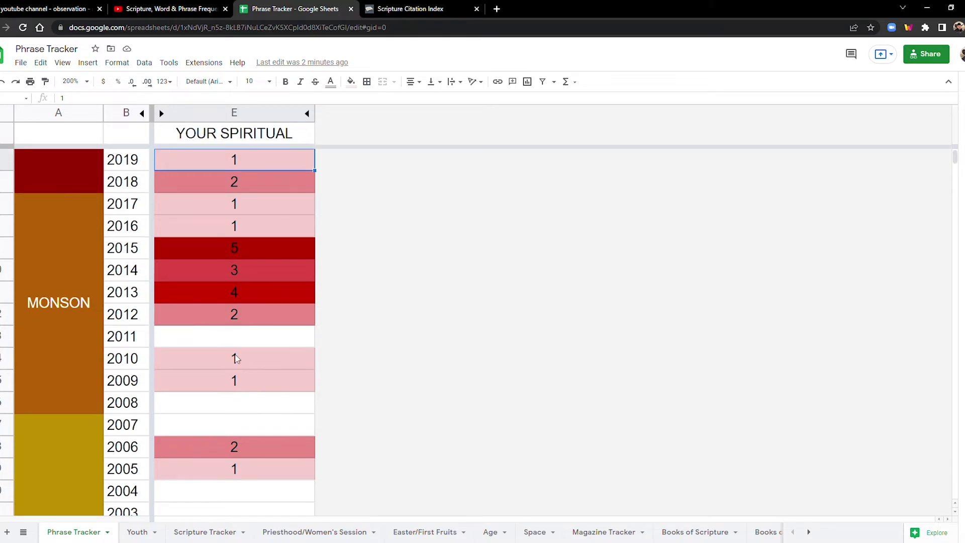
{"action": "left_click_drag", "start_coordinate": [211, 367], "coordinate": [226, 159]}
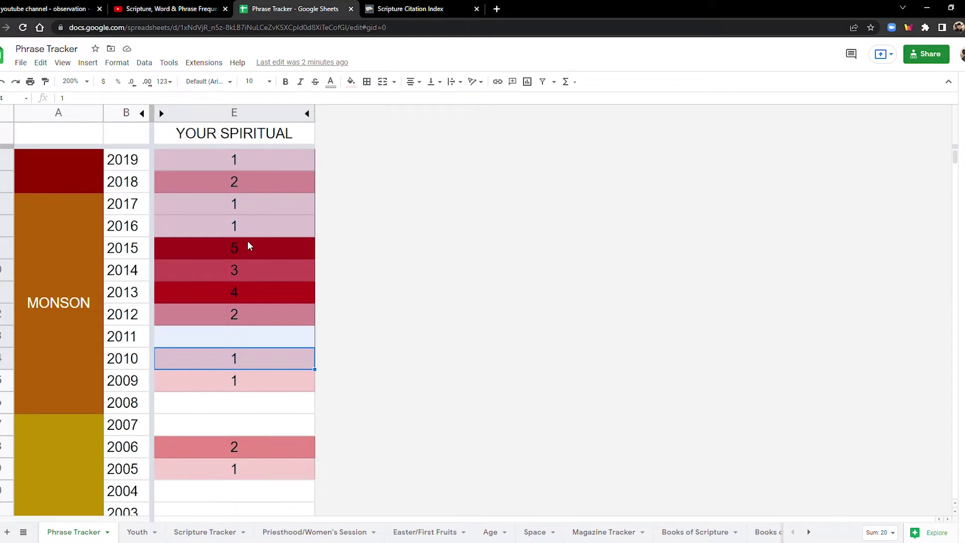
{"action": "left_click", "coordinate": [248, 203]}
{"action": "left_click", "coordinate": [249, 165]}
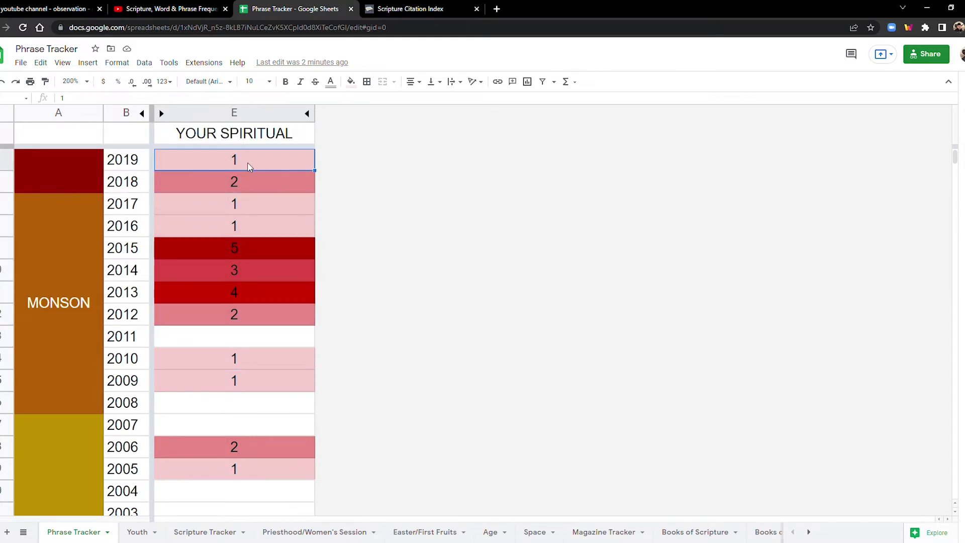
Move up to 2021 and bring the 2021/2022 NELSON rows to the top
{"action": "key", "text": "Up"}
{"action": "key", "text": "Up"}
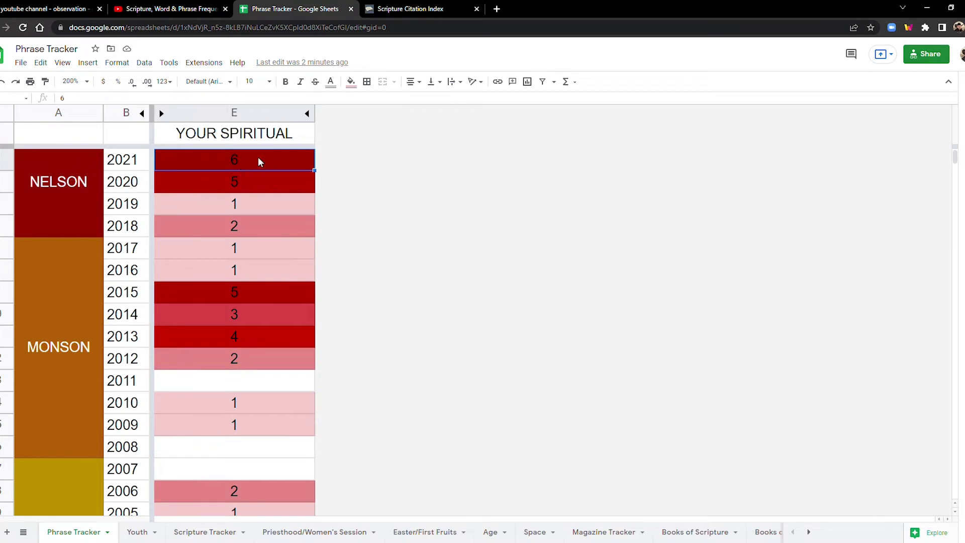
{"action": "scroll", "coordinate": [345, 312], "scroll_direction": "down", "scroll_amount": 10}
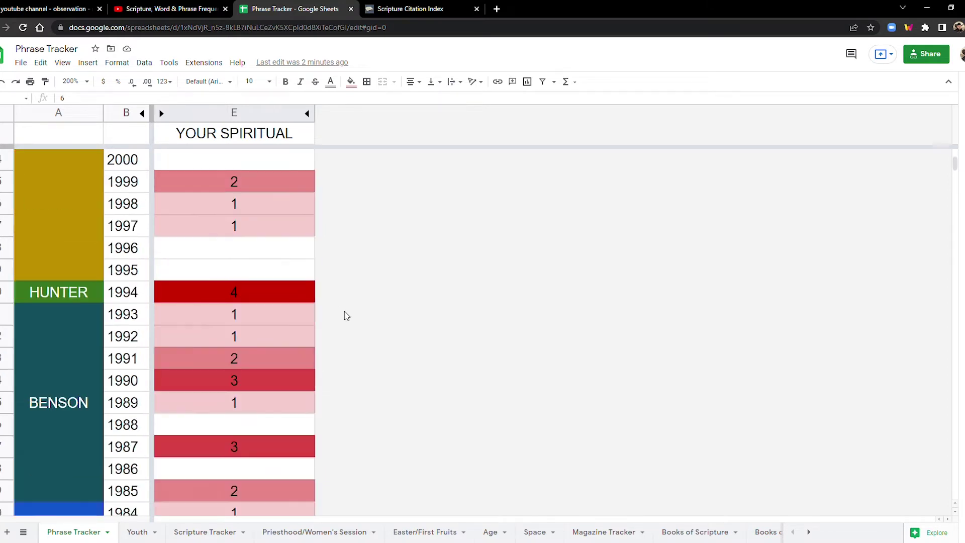
{"action": "scroll", "coordinate": [344, 314], "scroll_direction": "down", "scroll_amount": 20}
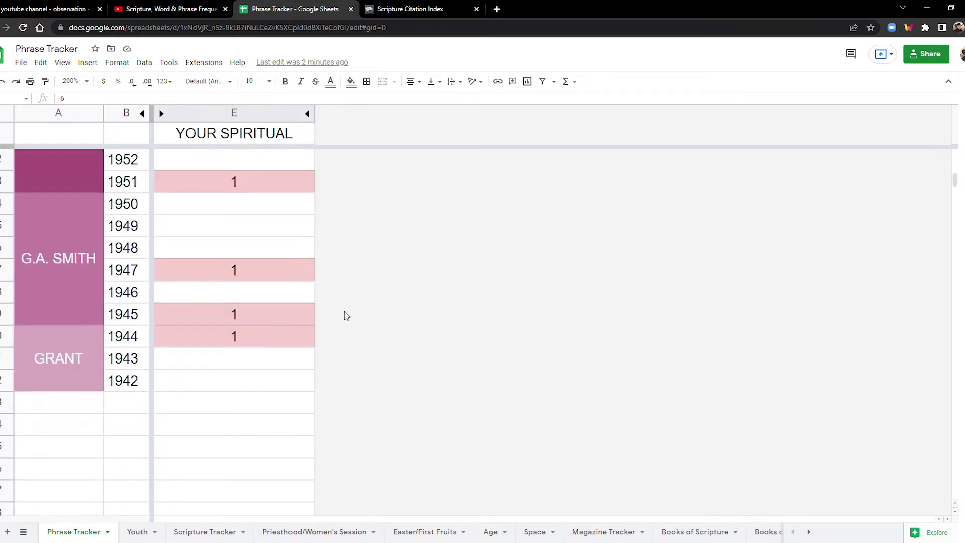
{"action": "scroll", "coordinate": [345, 312], "scroll_direction": "up", "scroll_amount": 20}
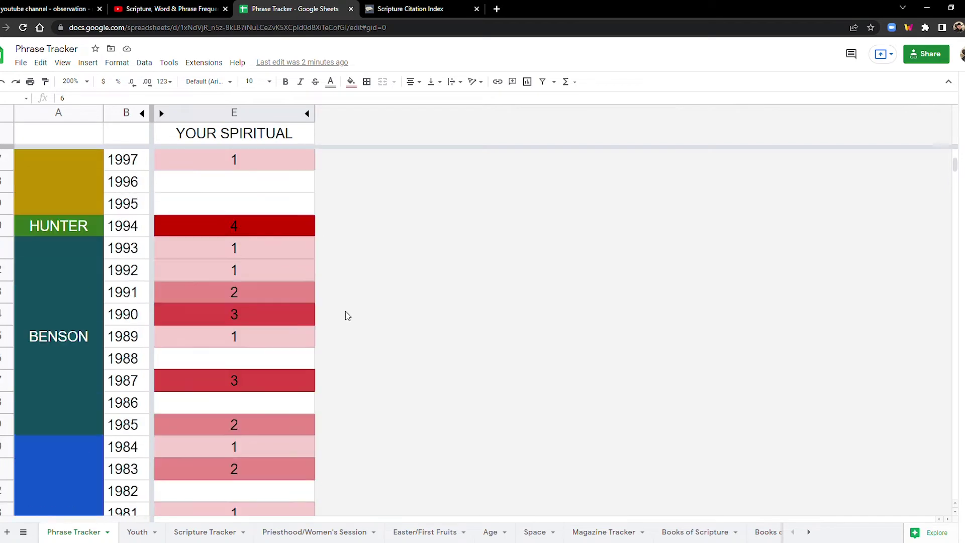
{"action": "scroll", "coordinate": [347, 314], "scroll_direction": "up", "scroll_amount": 8}
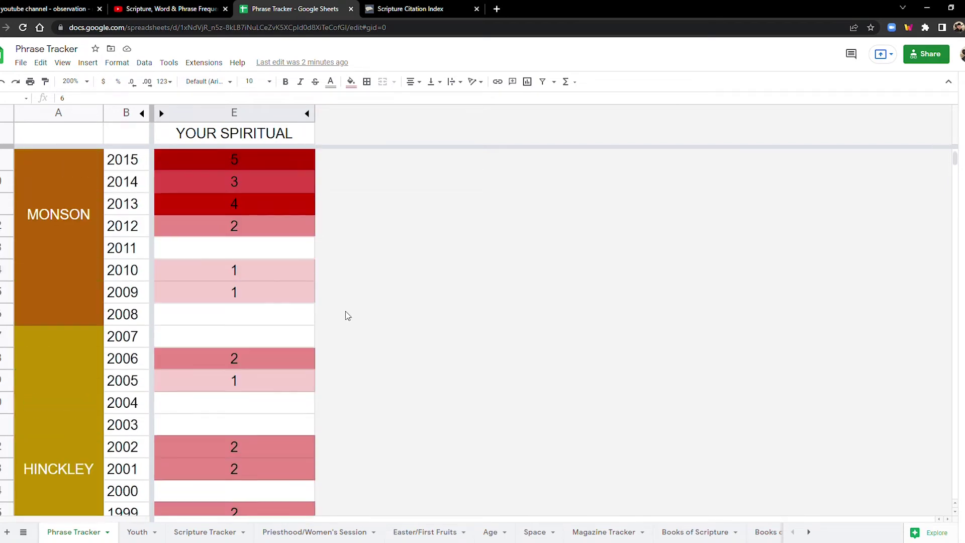
{"action": "scroll", "coordinate": [346, 315], "scroll_direction": "up", "scroll_amount": 4}
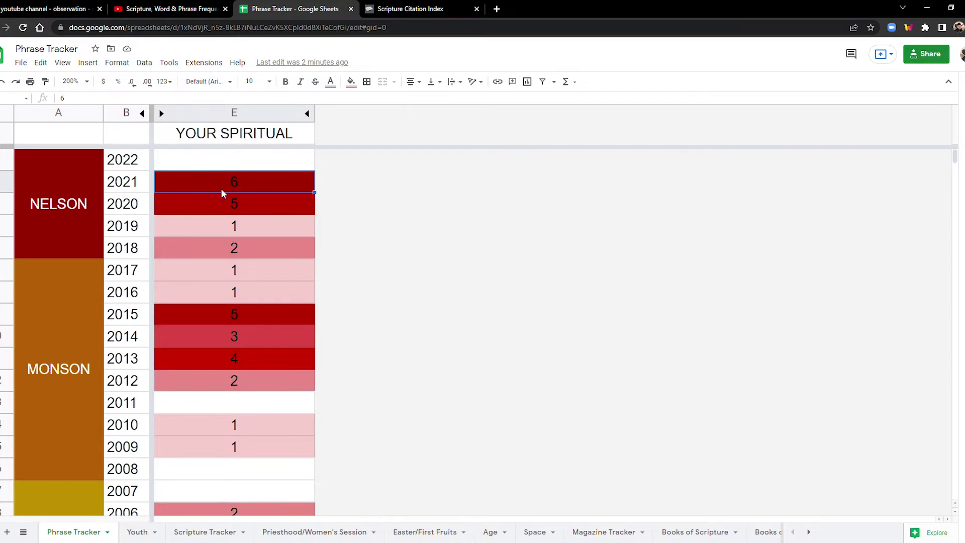
{"action": "scroll", "coordinate": [244, 191], "scroll_direction": "down", "scroll_amount": 1}
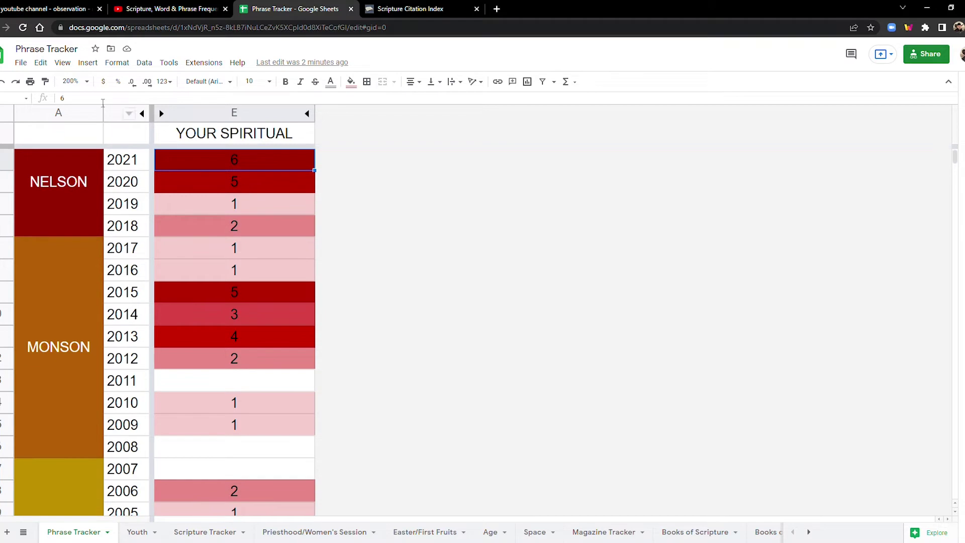
Zoom the sheet to 100% and scroll down toward the 1940s
{"action": "left_click", "coordinate": [87, 82]}
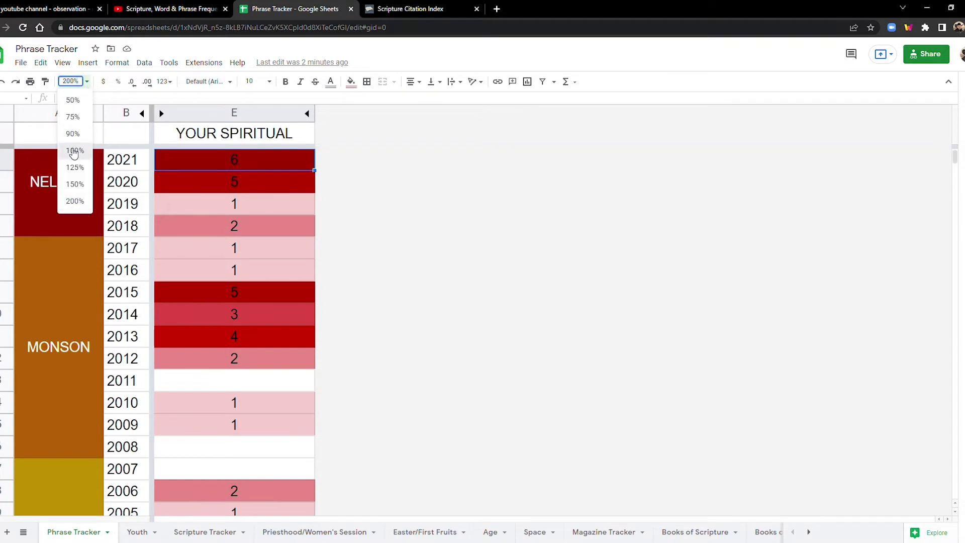
{"action": "left_click", "coordinate": [74, 151]}
{"action": "scroll", "coordinate": [195, 314], "scroll_direction": "down", "scroll_amount": 7}
{"action": "scroll", "coordinate": [196, 313], "scroll_direction": "down", "scroll_amount": 2}
{"action": "scroll", "coordinate": [195, 317], "scroll_direction": "down", "scroll_amount": 2}
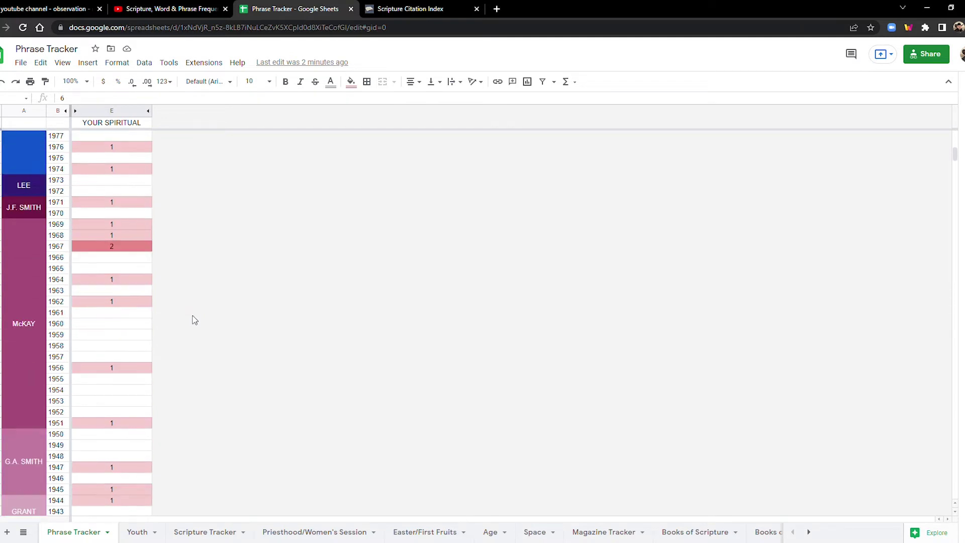
{"action": "scroll", "coordinate": [160, 326], "scroll_direction": "down", "scroll_amount": 3}
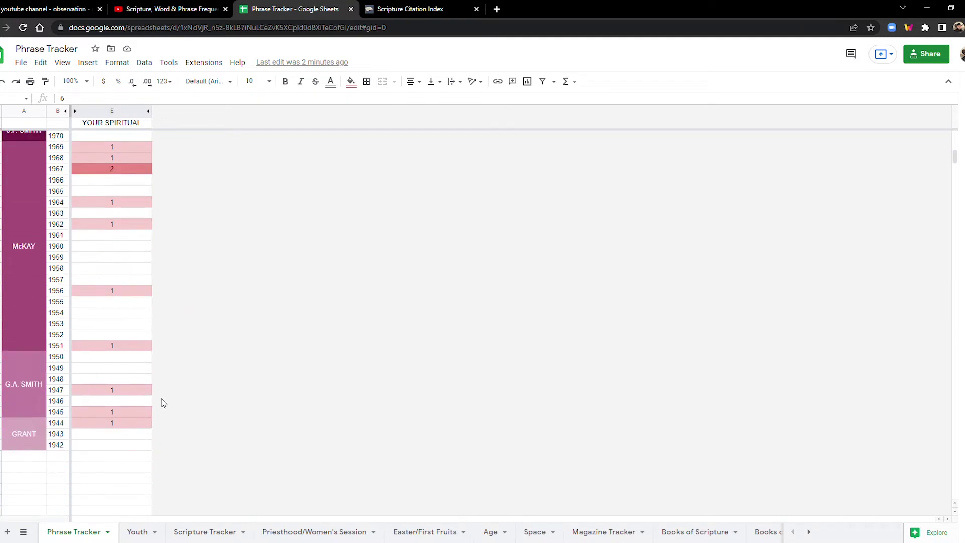
Scroll back up the YOUR SPIRITUAL counts to 2022, with 3 in 2014 and 1990
{"action": "scroll", "coordinate": [163, 418], "scroll_direction": "up", "scroll_amount": 5}
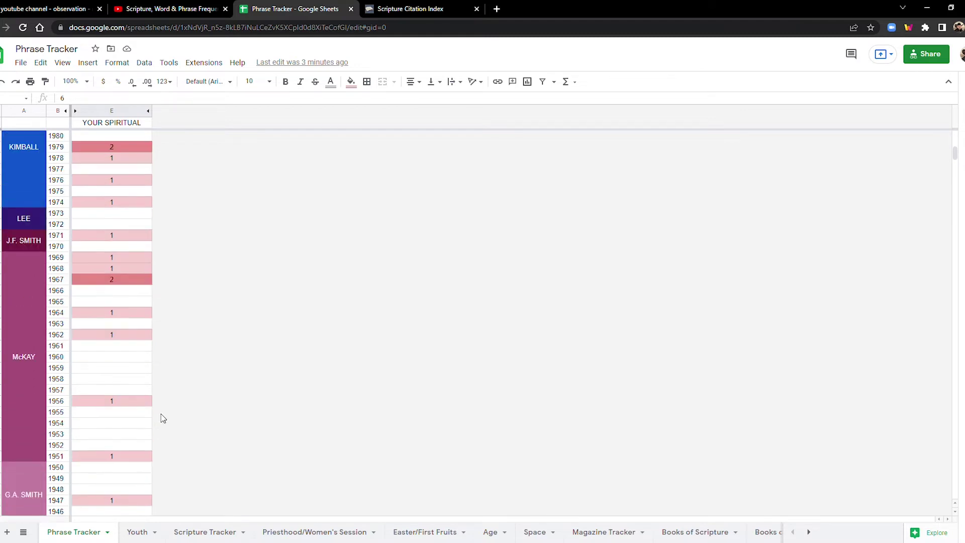
{"action": "scroll", "coordinate": [163, 419], "scroll_direction": "up", "scroll_amount": 2}
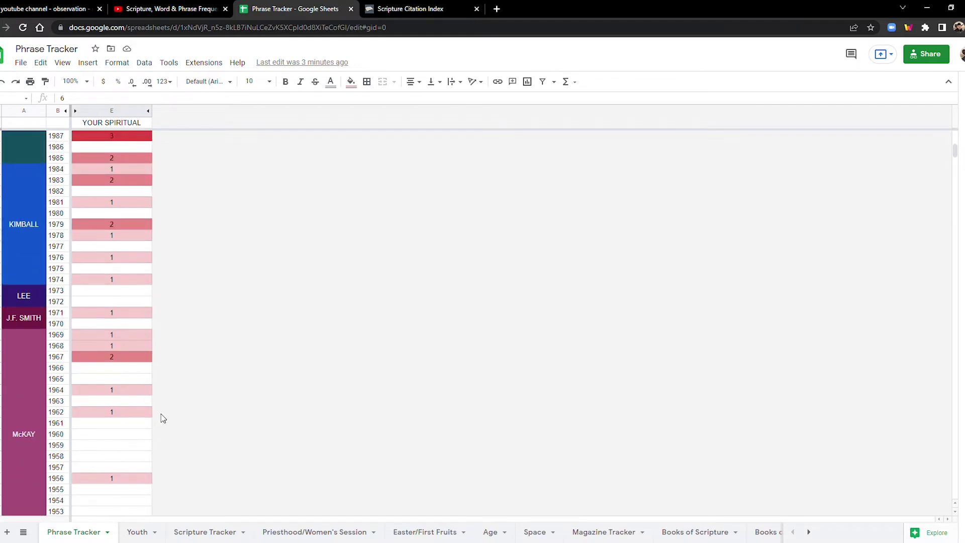
{"action": "scroll", "coordinate": [163, 418], "scroll_direction": "up", "scroll_amount": 5}
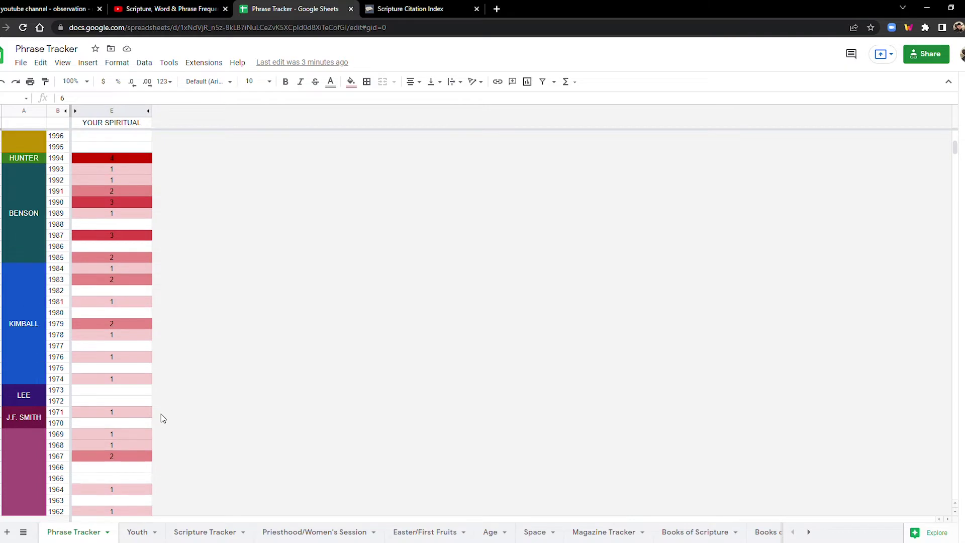
{"action": "scroll", "coordinate": [163, 418], "scroll_direction": "up", "scroll_amount": 1}
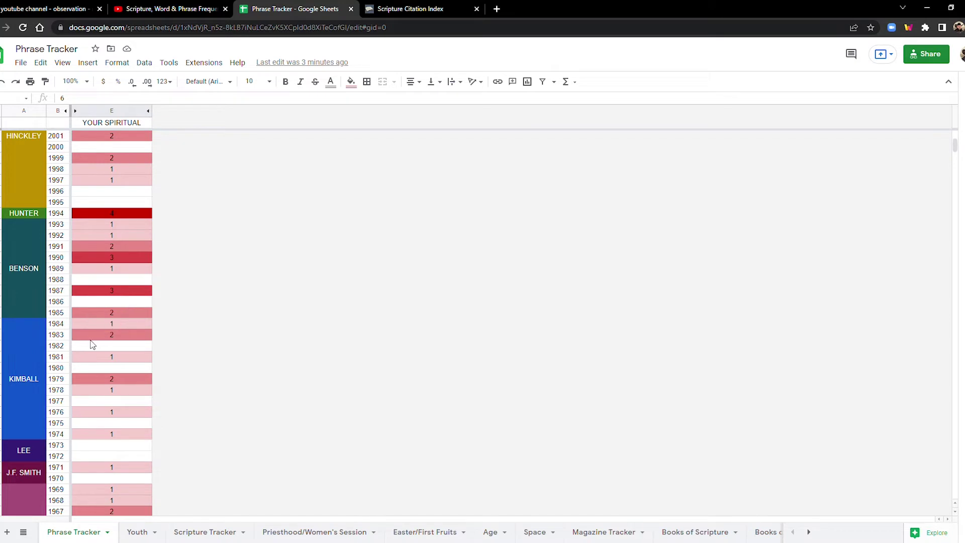
{"action": "scroll", "coordinate": [91, 339], "scroll_direction": "up", "scroll_amount": 2}
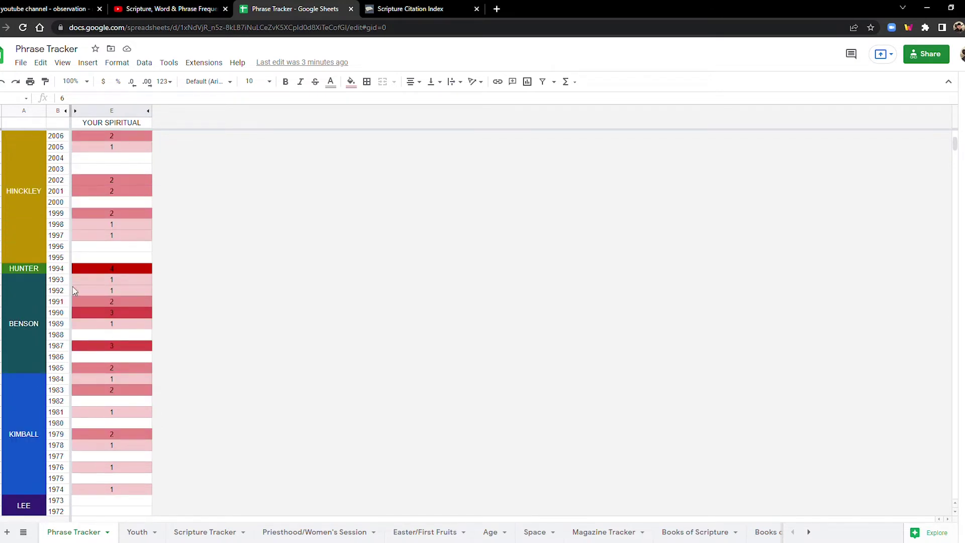
{"action": "scroll", "coordinate": [96, 316], "scroll_direction": "up", "scroll_amount": 1}
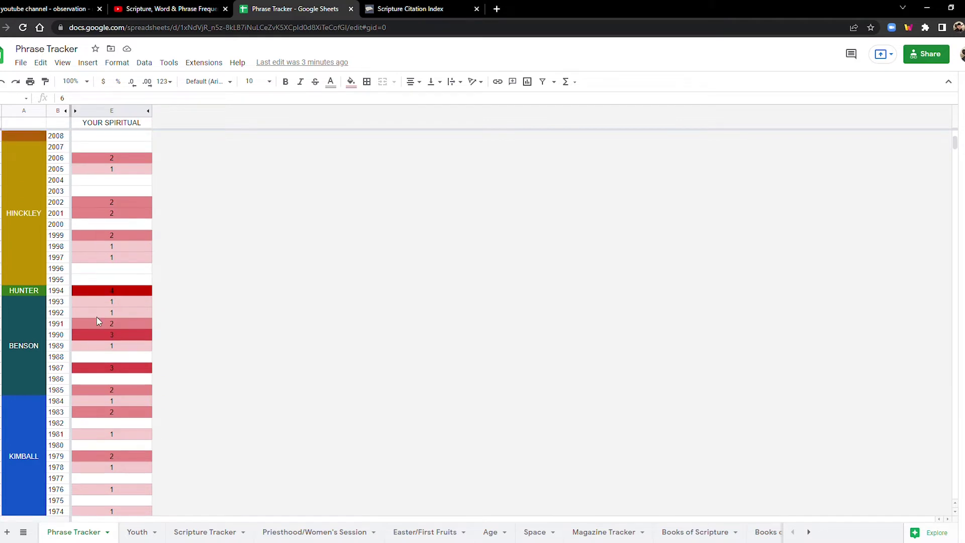
{"action": "scroll", "coordinate": [96, 316], "scroll_direction": "up", "scroll_amount": 2}
{"action": "scroll", "coordinate": [107, 330], "scroll_direction": "up", "scroll_amount": 2}
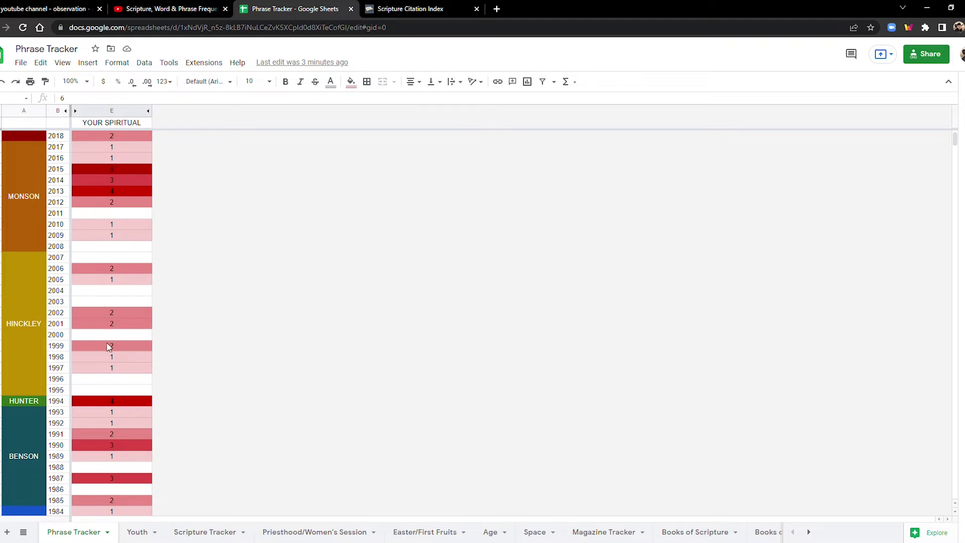
{"action": "scroll", "coordinate": [106, 346], "scroll_direction": "up", "scroll_amount": 1}
{"action": "scroll", "coordinate": [107, 349], "scroll_direction": "up", "scroll_amount": 1}
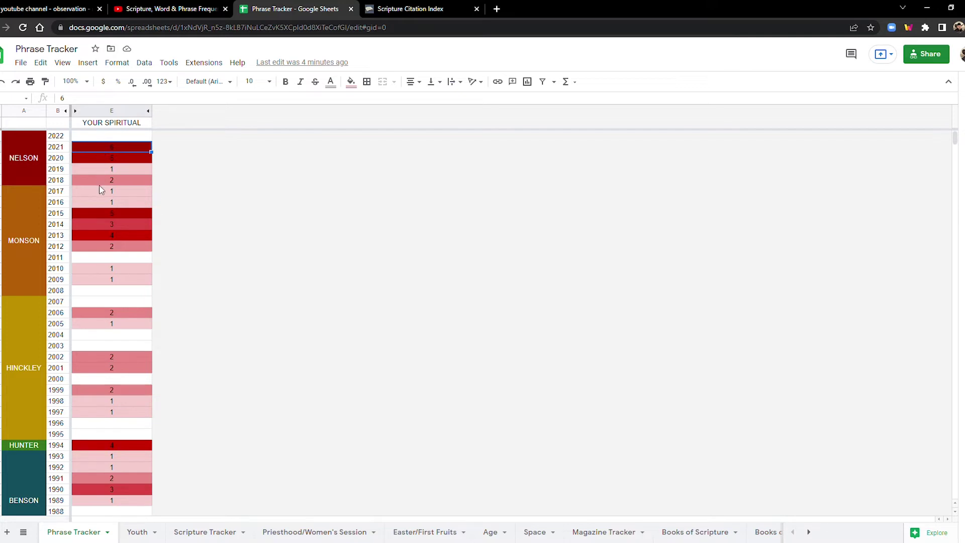
Scroll down to the last heat-map rows, ending at GRANT 1942
{"action": "scroll", "coordinate": [96, 249], "scroll_direction": "down", "scroll_amount": 7}
{"action": "scroll", "coordinate": [104, 248], "scroll_direction": "down", "scroll_amount": 10}
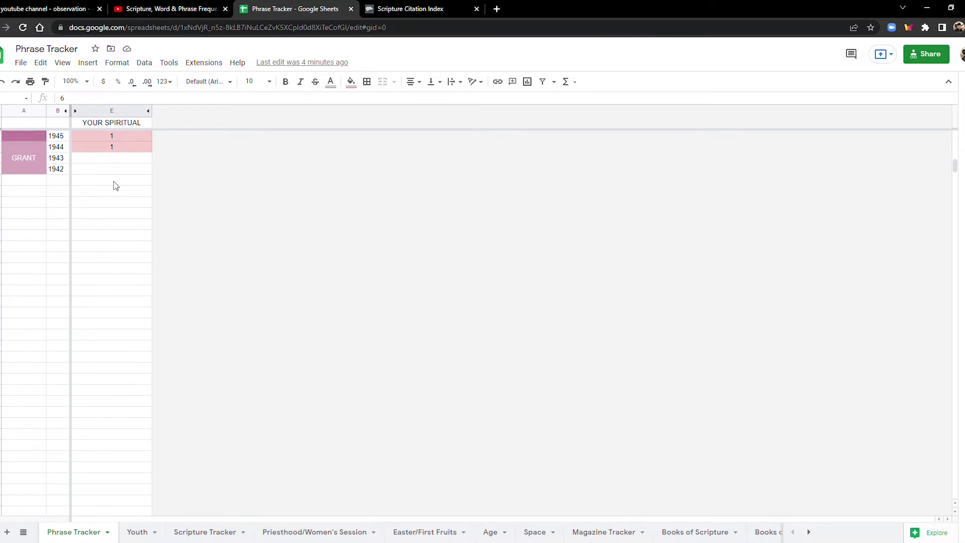
Zoom the sheet to 200% and unhide columns C and D
{"action": "left_click", "coordinate": [83, 81]}
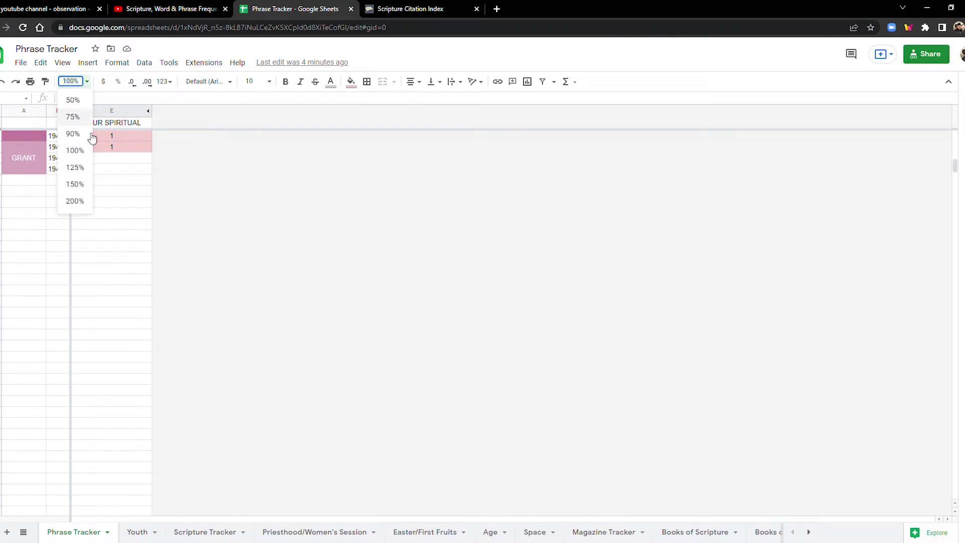
{"action": "left_click", "coordinate": [76, 201]}
{"action": "scroll", "coordinate": [190, 266], "scroll_direction": "down", "scroll_amount": 2}
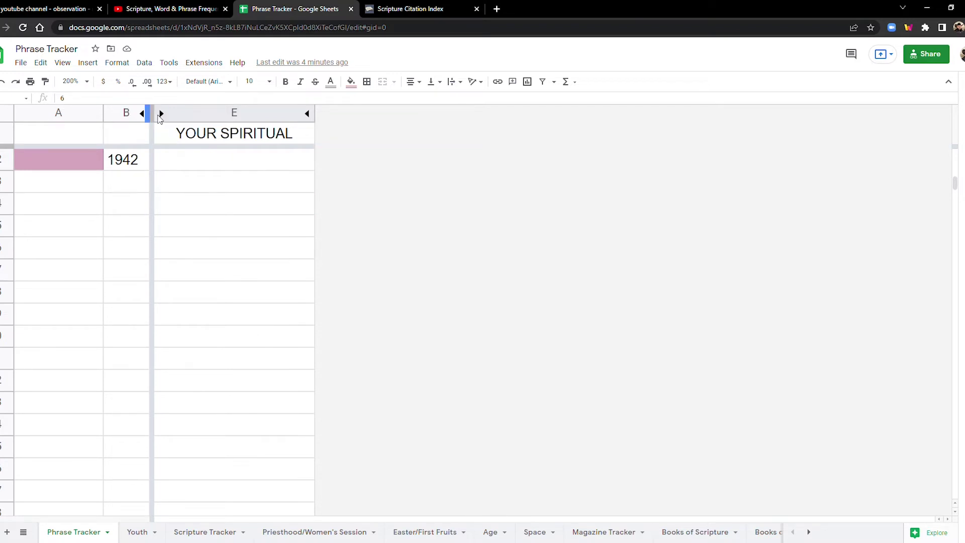
{"action": "left_click", "coordinate": [163, 117]}
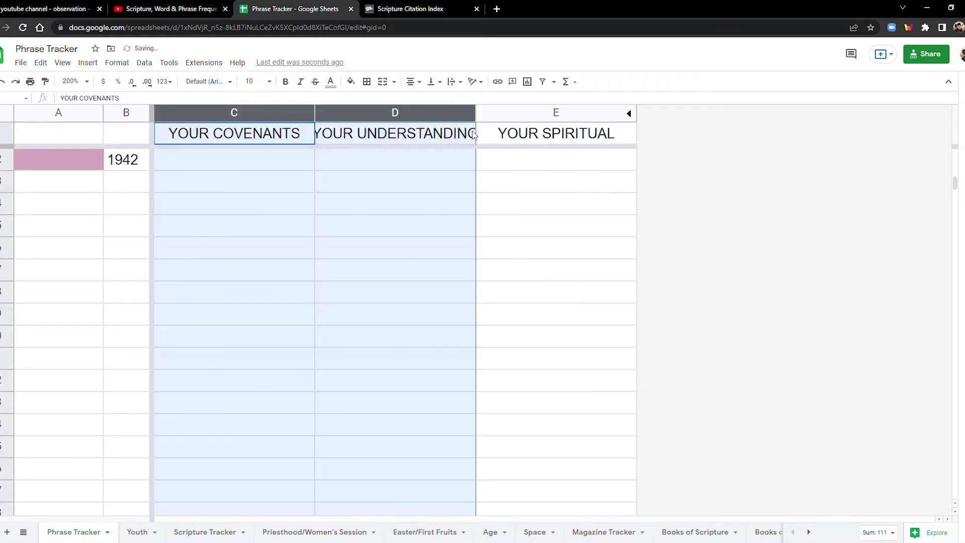
Hide the YOUR SPIRITUAL (E) and YOUR COVENANTS (C) columns, then clear the selection
{"action": "left_click", "coordinate": [540, 118]}
{"action": "right_click", "coordinate": [535, 114]}
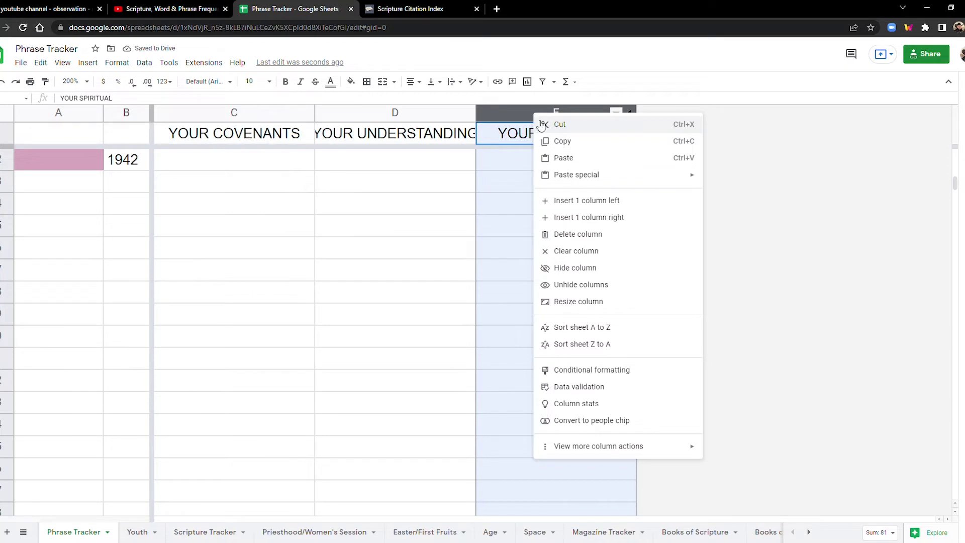
{"action": "left_click", "coordinate": [565, 268]}
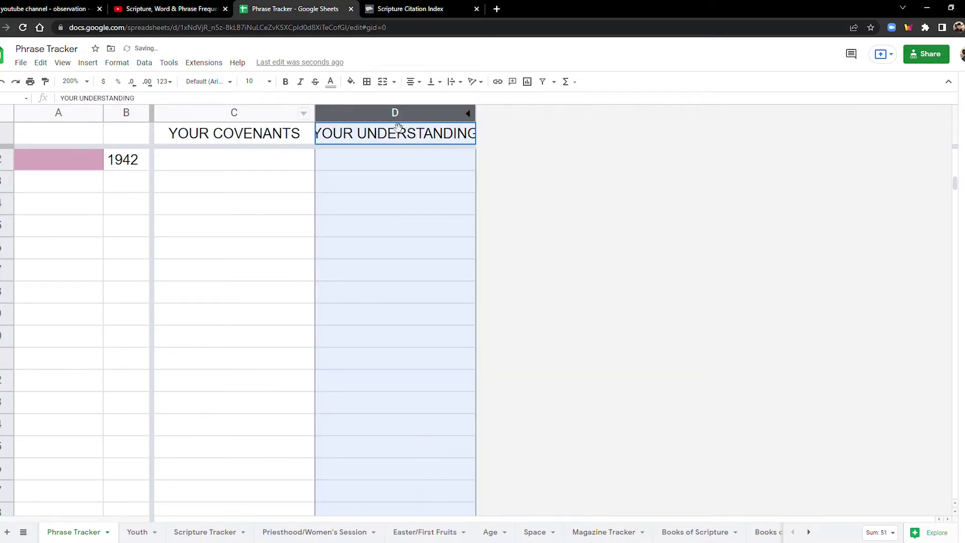
{"action": "left_click", "coordinate": [247, 117]}
{"action": "right_click", "coordinate": [243, 116]}
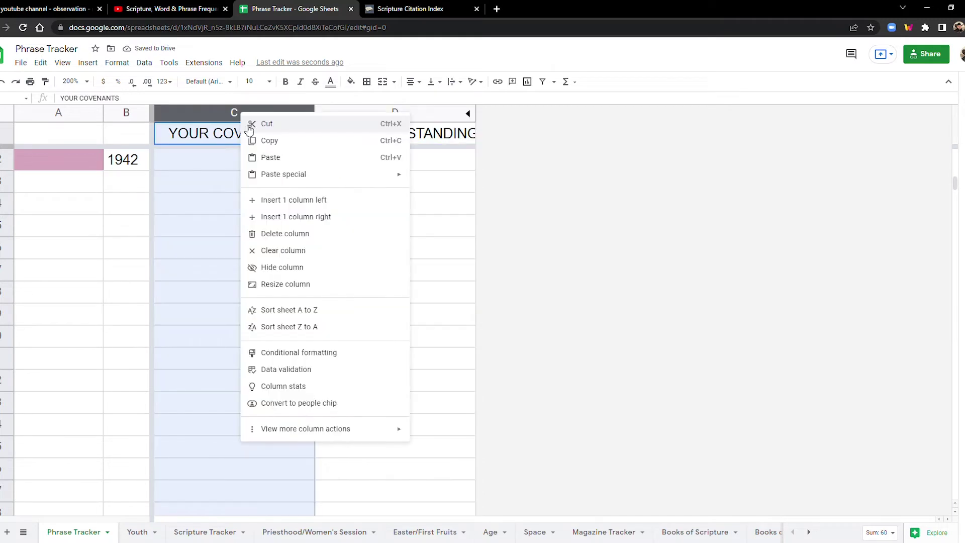
{"action": "left_click", "coordinate": [268, 270]}
{"action": "left_click", "coordinate": [229, 176]}
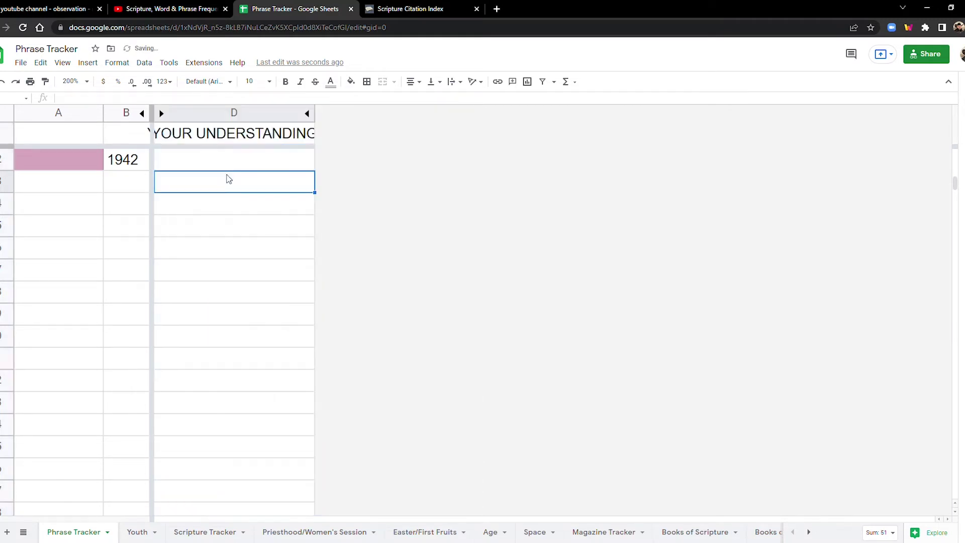
Step up column D's YOUR UNDERSTANDING counts from 1942 to the 1999 row
{"action": "left_click", "coordinate": [230, 162]}
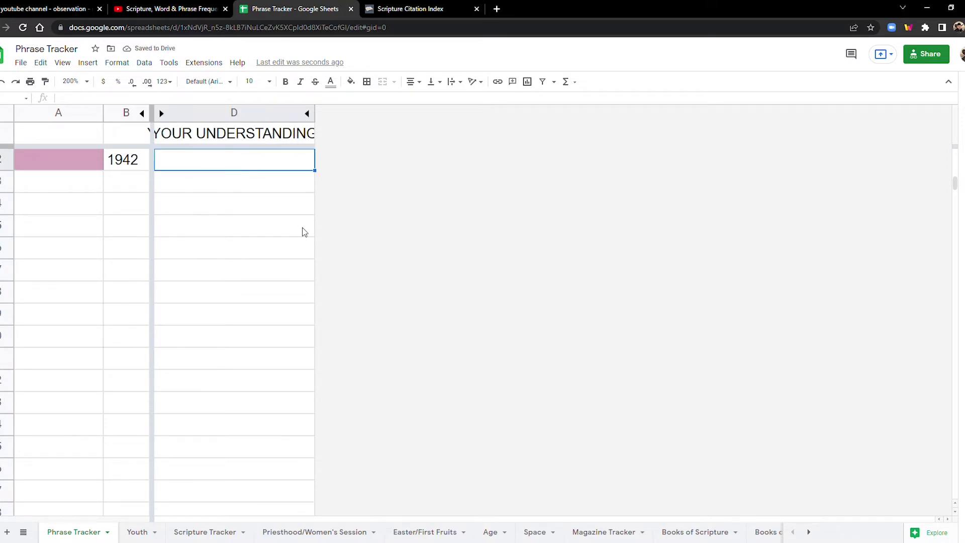
{"action": "key", "text": "Up"}
{"action": "key", "text": "Up"}
{"action": "key", "text": "Up"}
{"action": "key", "text": "Up"}
{"action": "key", "text": "Up"}
{"action": "key", "text": "Up"}
{"action": "key", "text": "Up"}
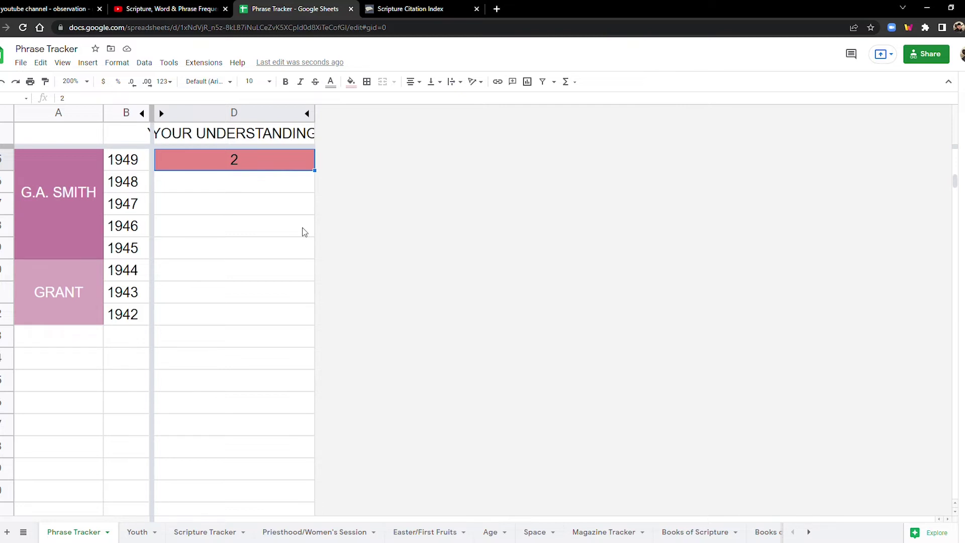
{"action": "key", "text": "Up"}
{"action": "key", "text": "Up"}
{"action": "key", "text": "Up"}
{"action": "key", "text": "Up"}
{"action": "key", "text": "Up"}
{"action": "key", "text": "Up"}
{"action": "key", "text": "Up"}
{"action": "key", "text": "Up"}
{"action": "key", "text": "Up"}
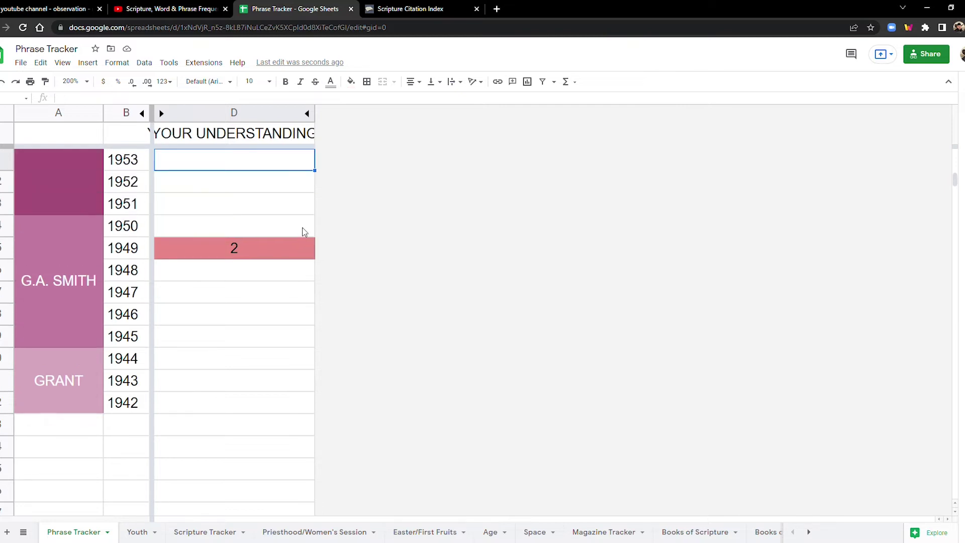
{"action": "key", "text": "Up"}
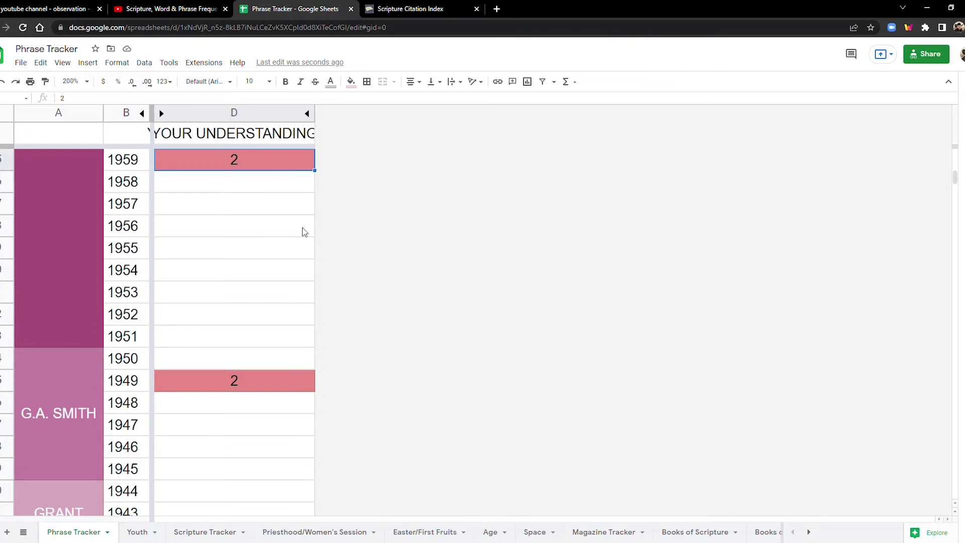
{"action": "key", "text": "Up"}
{"action": "key", "text": "Up"}
{"action": "key", "text": "Up"}
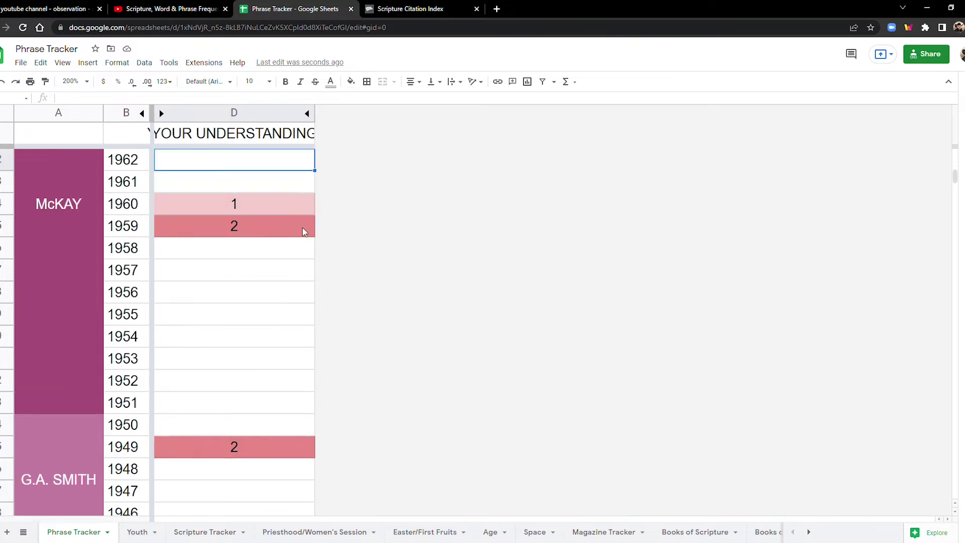
{"action": "key", "text": "Up"}
{"action": "key", "text": "Up"}
{"action": "key", "text": "Up"}
{"action": "key", "text": "Up"}
{"action": "key", "text": "Up"}
{"action": "key", "text": "Up"}
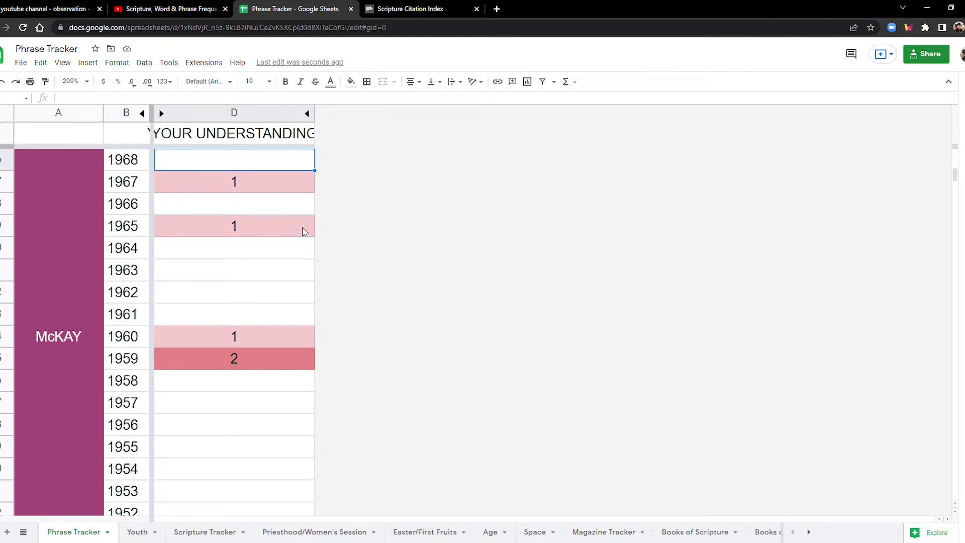
{"action": "key", "text": "Up"}
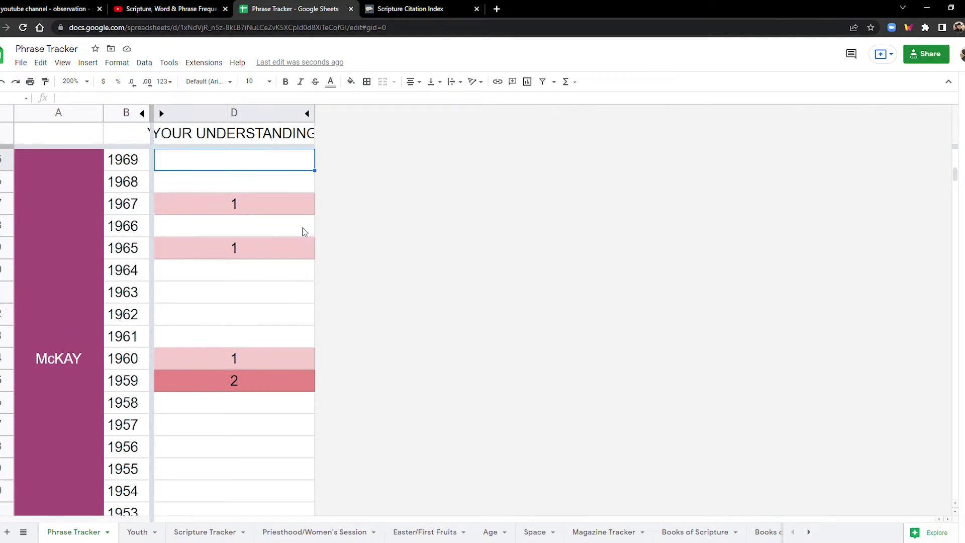
{"action": "key", "text": "Up"}
{"action": "key", "text": "Up"}
{"action": "key", "text": "Up"}
{"action": "key", "text": "Up"}
{"action": "key", "text": "Up"}
{"action": "key", "text": "Up"}
{"action": "key", "text": "Up"}
{"action": "key", "text": "Up"}
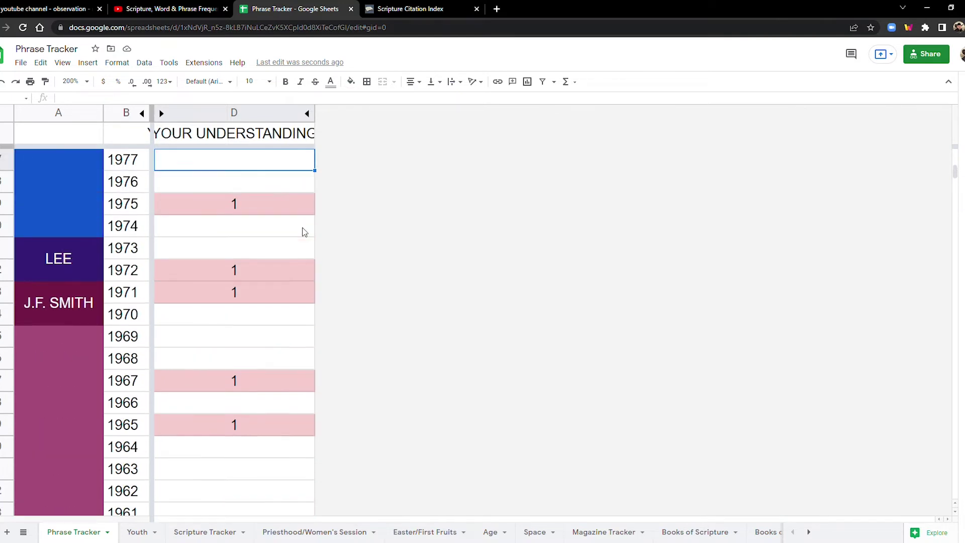
{"action": "key", "text": "Up"}
{"action": "key", "text": "Up"}
{"action": "key", "text": "Up"}
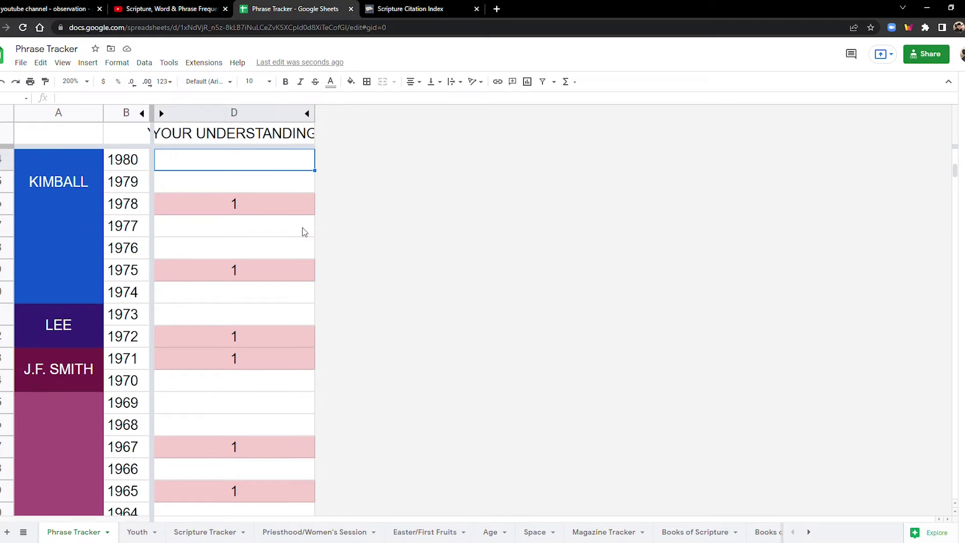
{"action": "key", "text": "Up"}
{"action": "key", "text": "Up"}
{"action": "key", "text": "Up"}
{"action": "key", "text": "Up"}
{"action": "key", "text": "Up"}
{"action": "key", "text": "Up"}
{"action": "key", "text": "Up"}
{"action": "key", "text": "Up"}
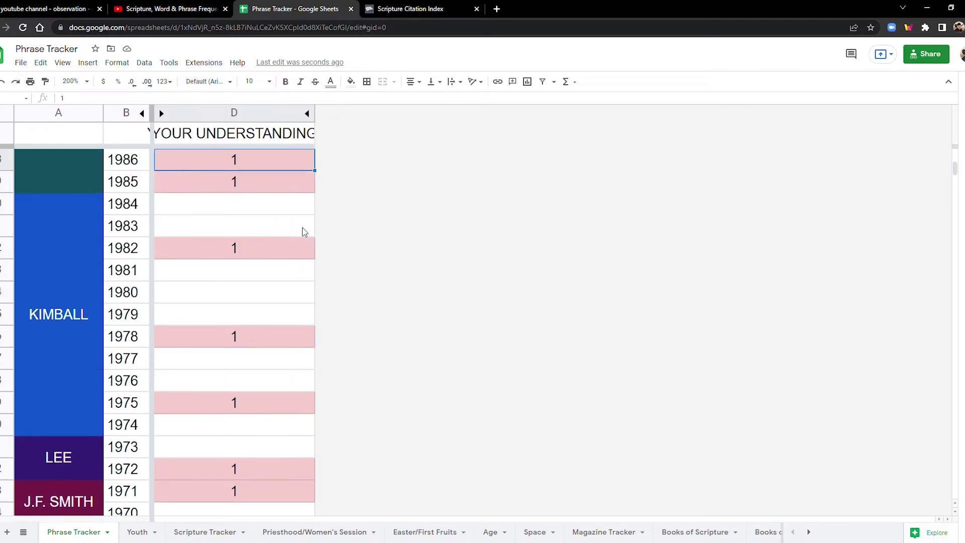
{"action": "key", "text": "Up"}
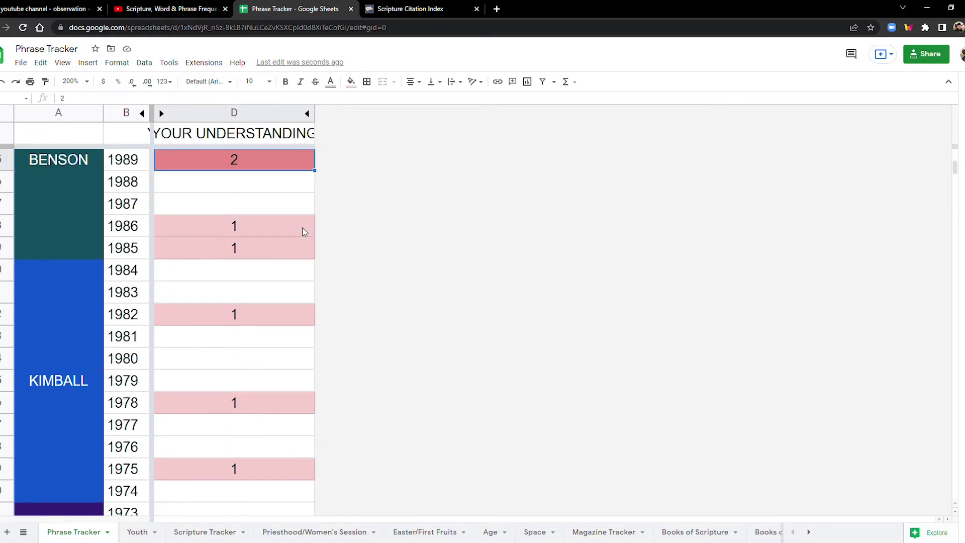
{"action": "key", "text": "Up"}
{"action": "key", "text": "Up"}
{"action": "key", "text": "Up"}
{"action": "key", "text": "Up"}
{"action": "key", "text": "Up"}
{"action": "key", "text": "Up"}
{"action": "key", "text": "Up"}
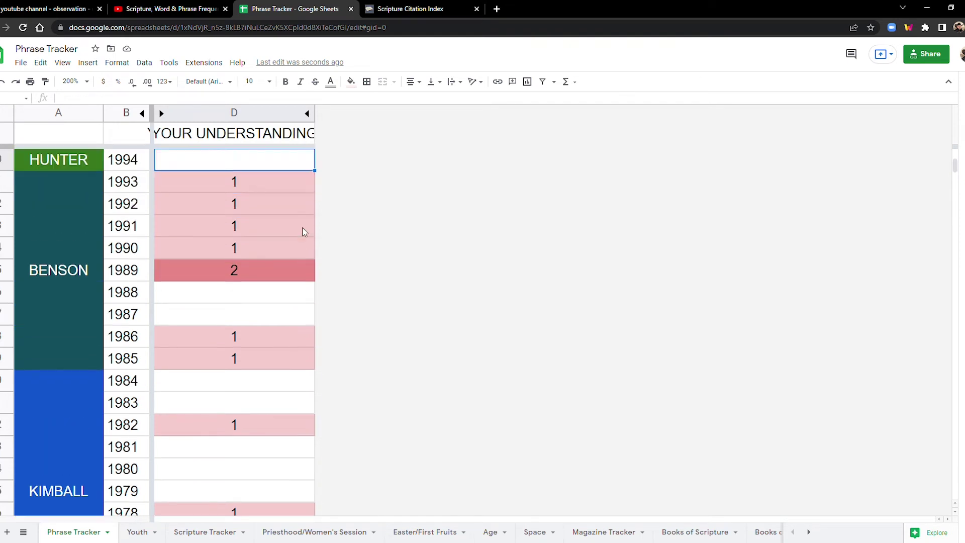
{"action": "key", "text": "Up"}
{"action": "key", "text": "Up"}
{"action": "key", "text": "Up"}
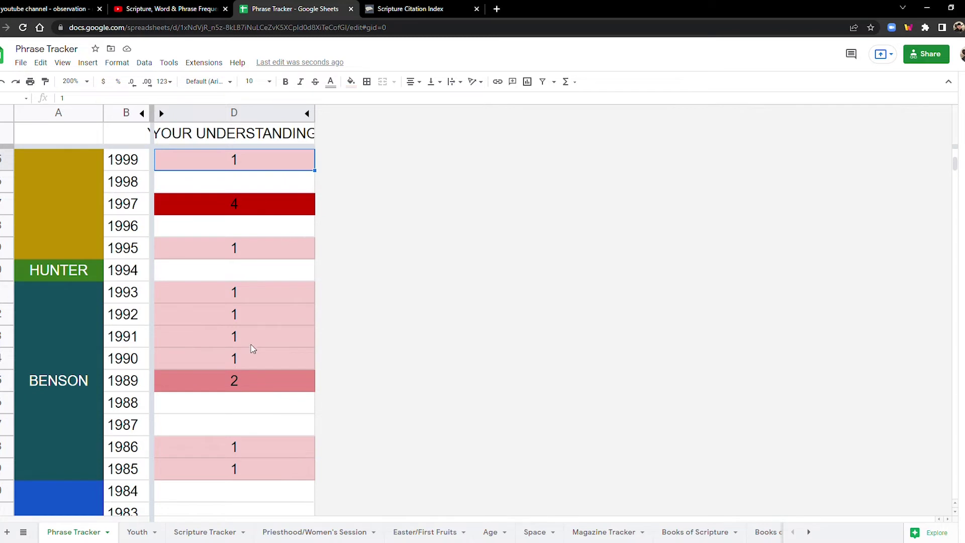
Total the 1990s, 2000s and 2010s counts in column D, ending on the 2021 cell
{"action": "left_click_drag", "start_coordinate": [251, 361], "coordinate": [261, 170]}
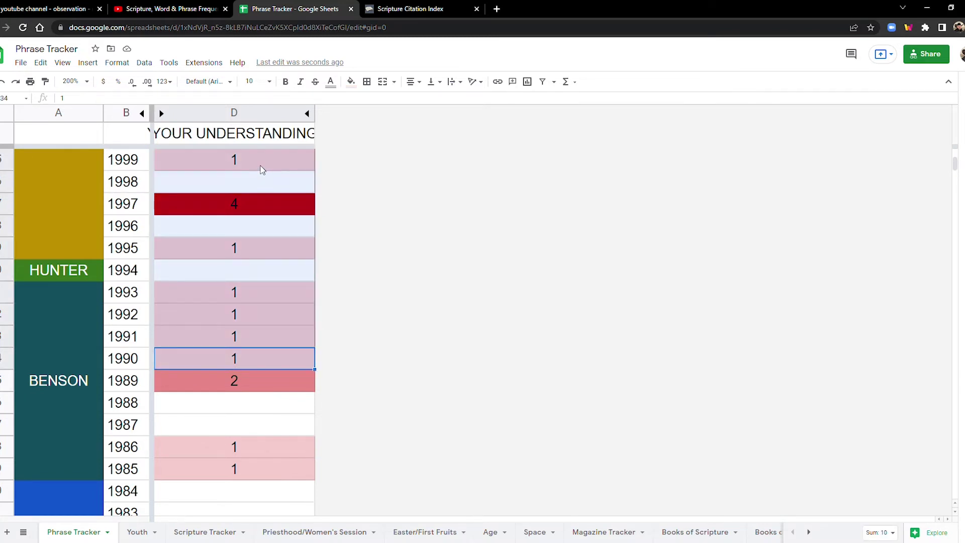
{"action": "left_click", "coordinate": [261, 167]}
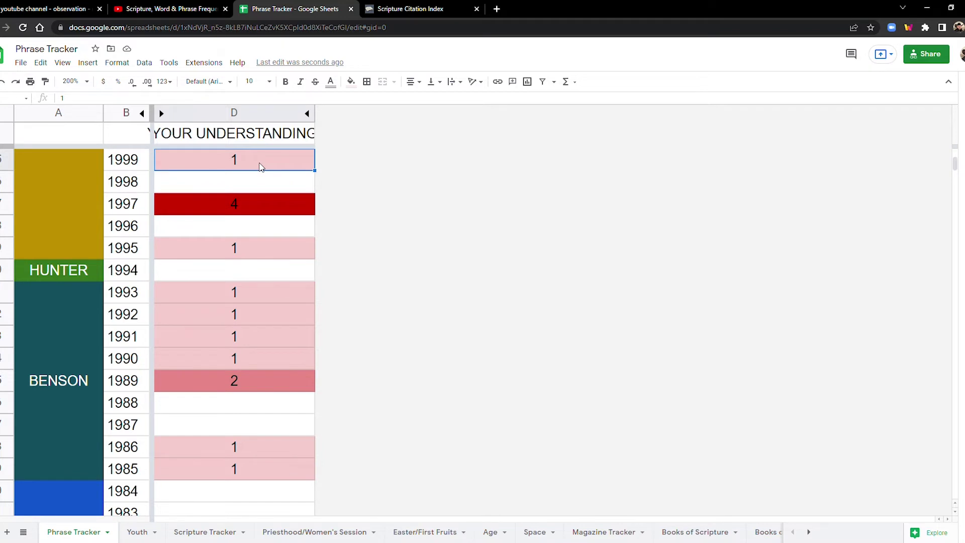
{"action": "key", "text": "Up"}
{"action": "key", "text": "Up"}
{"action": "key", "text": "Up"}
{"action": "key", "text": "Up"}
{"action": "key", "text": "Up"}
{"action": "key", "text": "Up"}
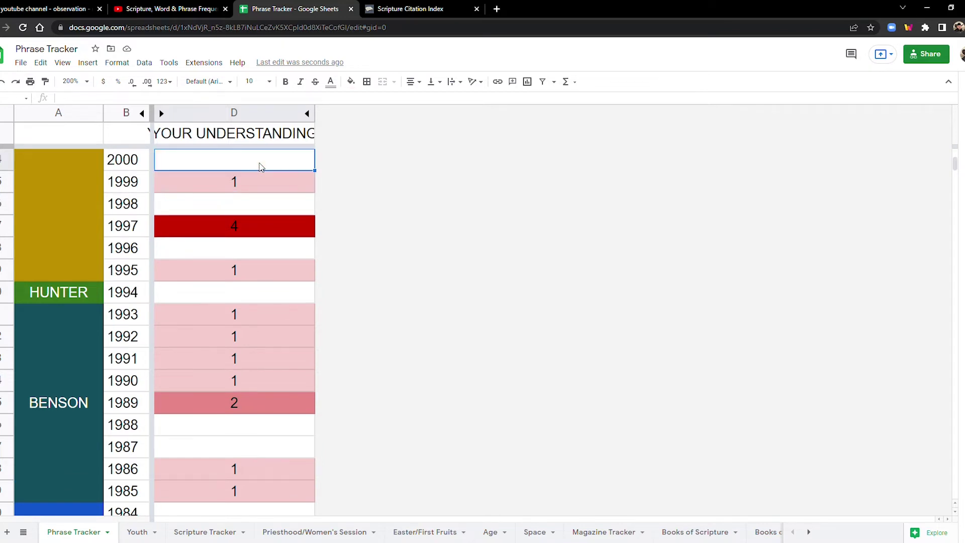
{"action": "key", "text": "Up"}
{"action": "key", "text": "Up"}
{"action": "key", "text": "Up"}
{"action": "key", "text": "Up"}
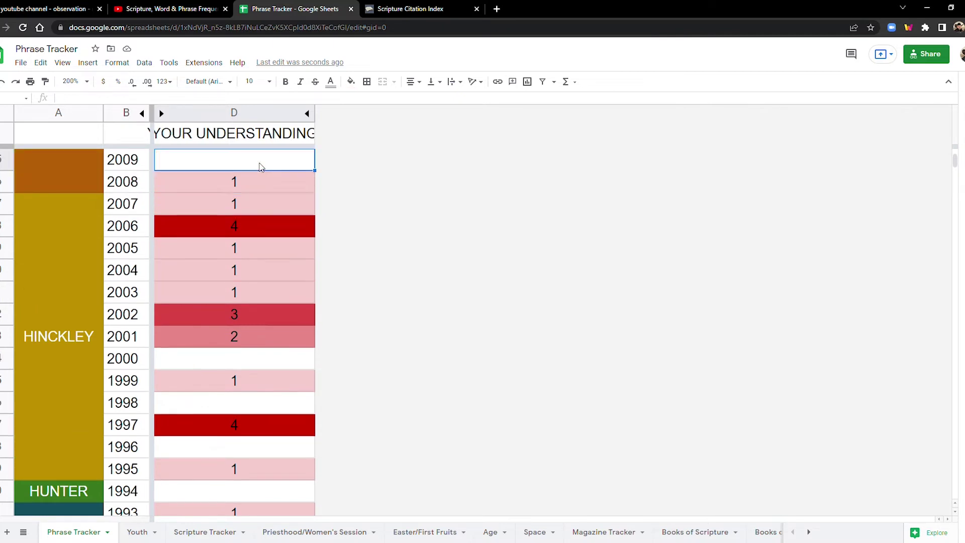
{"action": "left_click_drag", "start_coordinate": [181, 357], "coordinate": [210, 169]}
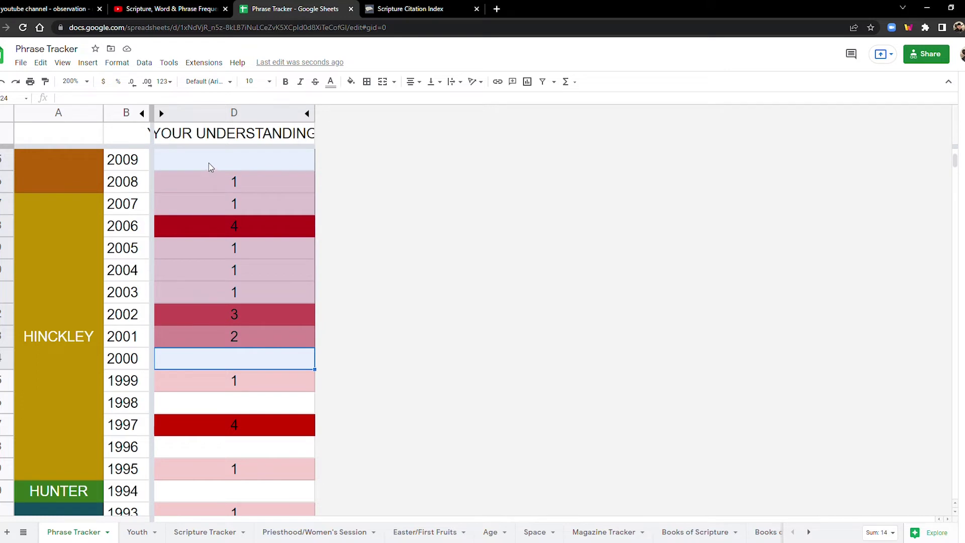
{"action": "left_click", "coordinate": [208, 162]}
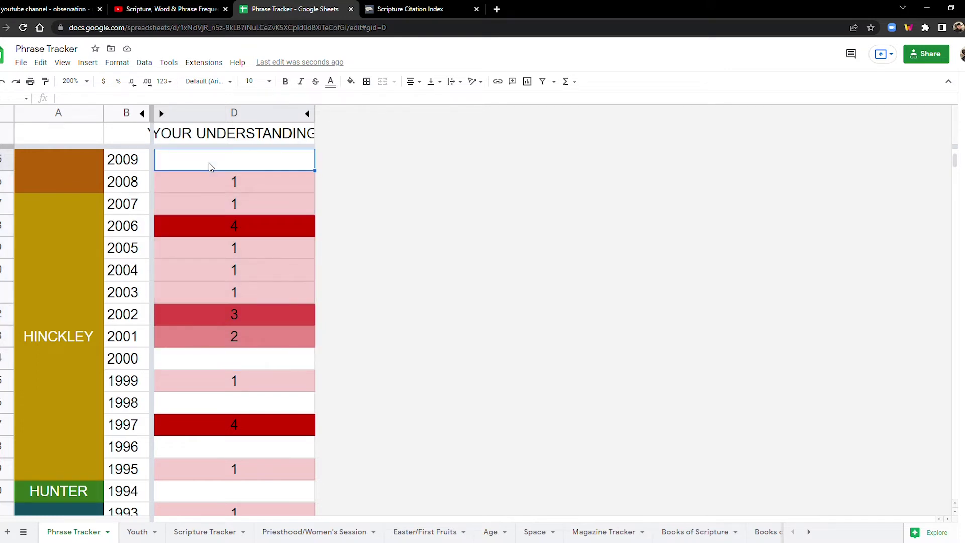
{"action": "key", "text": "Up"}
{"action": "key", "text": "Up"}
{"action": "key", "text": "Up"}
{"action": "key", "text": "Up"}
{"action": "key", "text": "Up"}
{"action": "key", "text": "Up"}
{"action": "key", "text": "Up"}
{"action": "key", "text": "Up"}
{"action": "key", "text": "Up"}
{"action": "key", "text": "Up"}
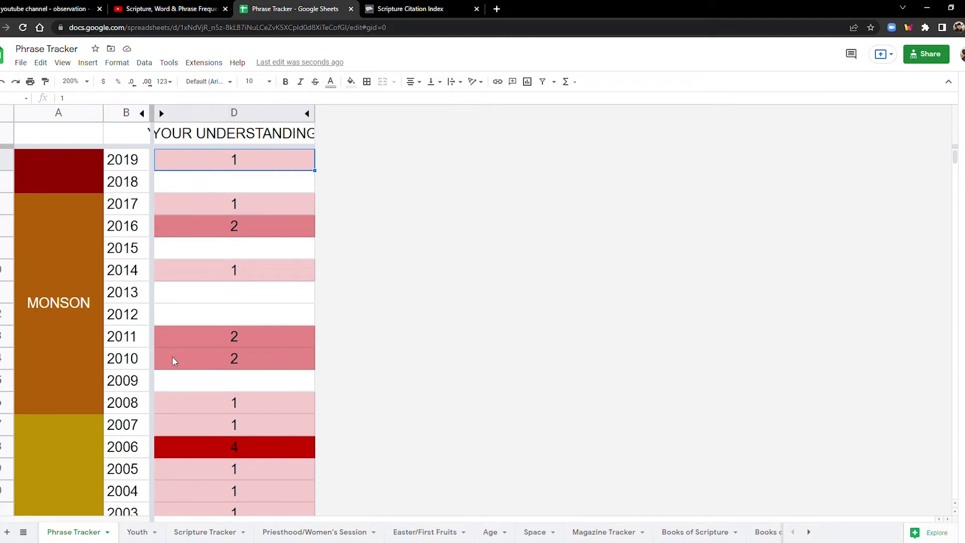
{"action": "left_click_drag", "start_coordinate": [173, 360], "coordinate": [212, 171]}
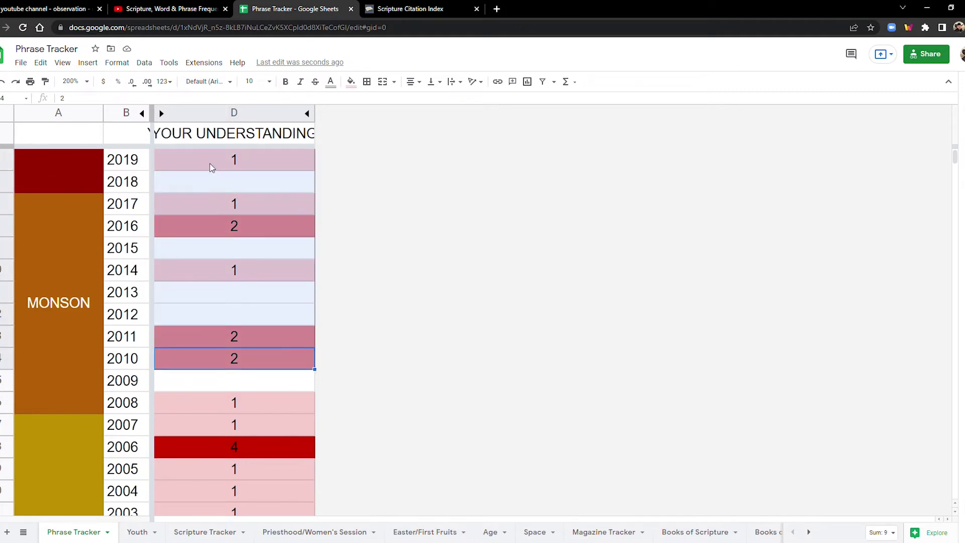
{"action": "left_click", "coordinate": [209, 168]}
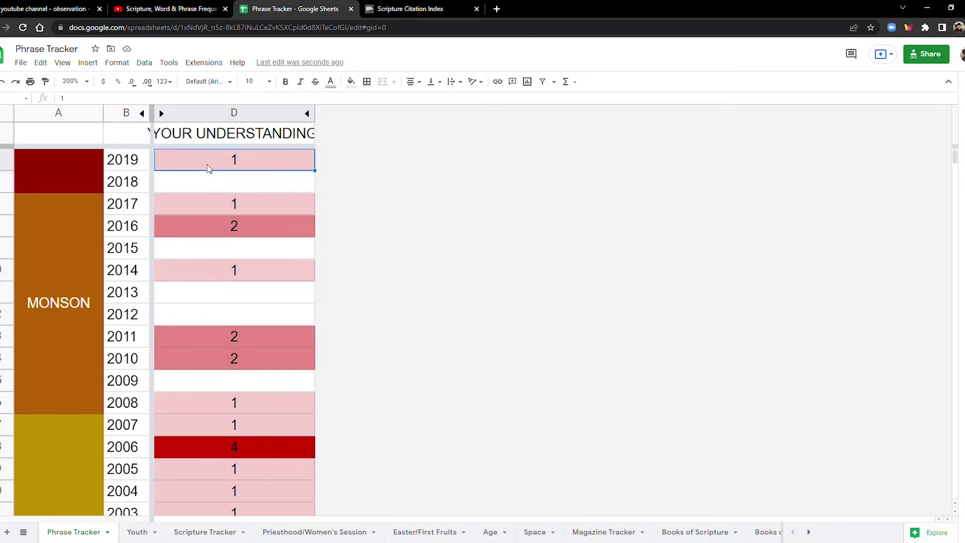
{"action": "key", "text": "Up"}
{"action": "key", "text": "Up"}
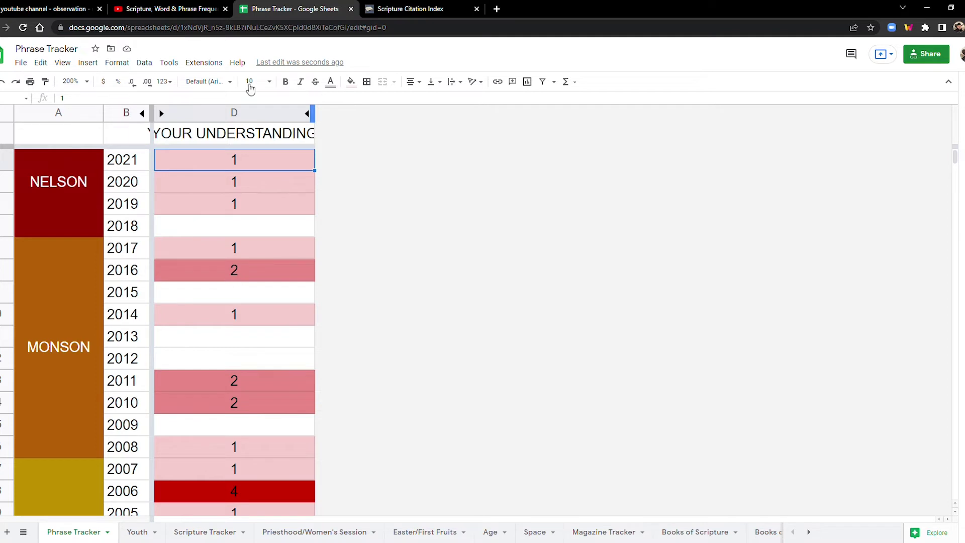
Set zoom to 100% and survey YOUR UNDERSTANDING from NELSON down to GRANT
{"action": "left_click", "coordinate": [90, 84]}
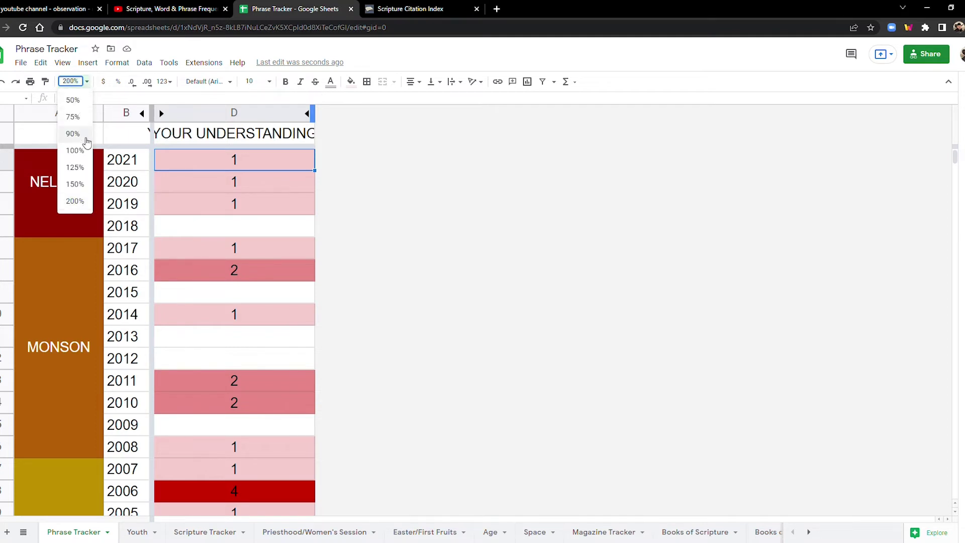
{"action": "left_click", "coordinate": [76, 150]}
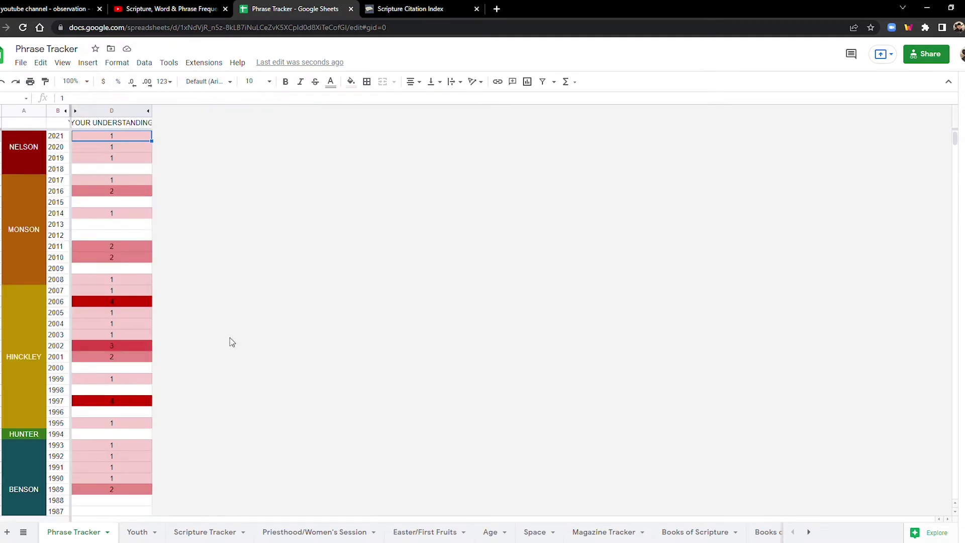
{"action": "scroll", "coordinate": [226, 341], "scroll_direction": "down", "scroll_amount": 3}
{"action": "scroll", "coordinate": [220, 338], "scroll_direction": "up", "scroll_amount": 3}
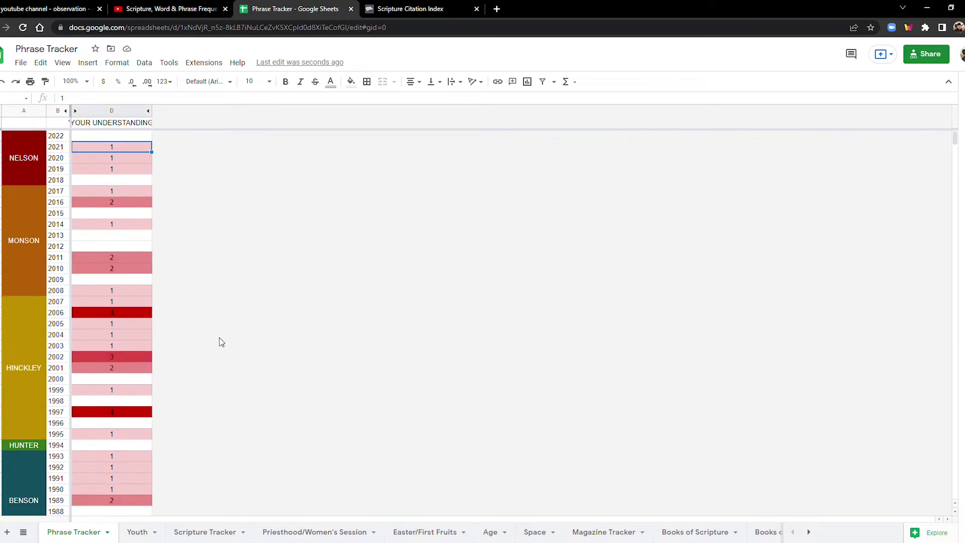
{"action": "scroll", "coordinate": [219, 338], "scroll_direction": "down", "scroll_amount": 7}
{"action": "scroll", "coordinate": [219, 336], "scroll_direction": "down", "scroll_amount": 5}
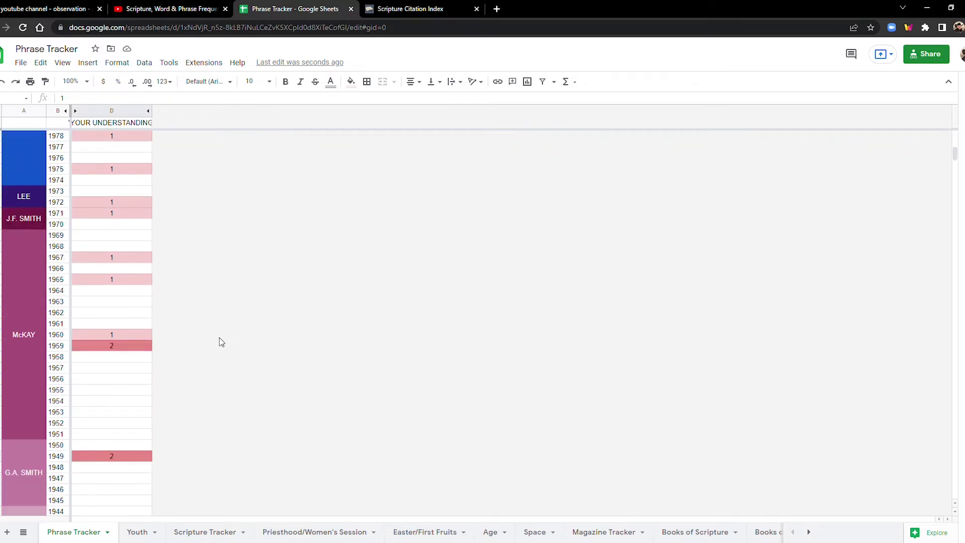
{"action": "scroll", "coordinate": [219, 337], "scroll_direction": "up", "scroll_amount": 10}
{"action": "scroll", "coordinate": [219, 337], "scroll_direction": "up", "scroll_amount": 2}
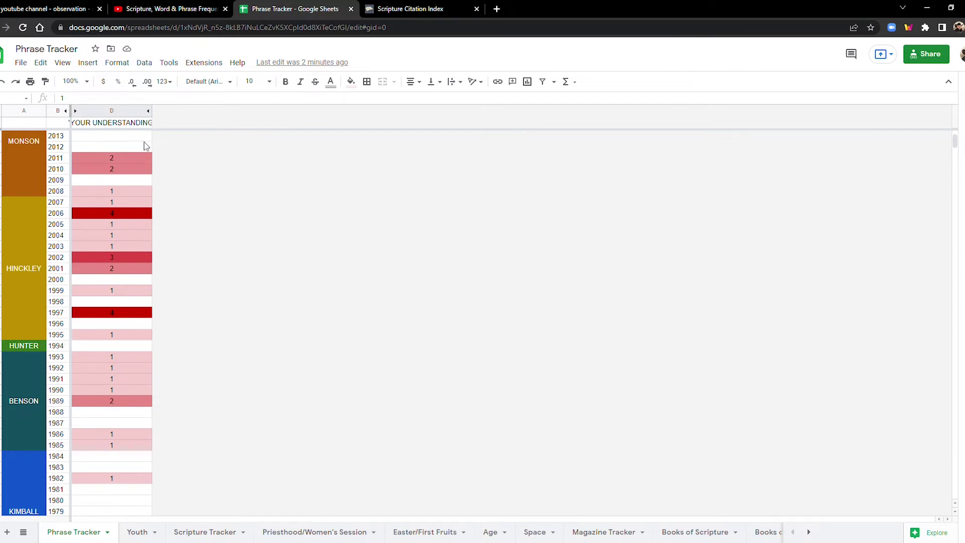
{"action": "scroll", "coordinate": [112, 278], "scroll_direction": "up", "scroll_amount": 3}
{"action": "scroll", "coordinate": [113, 283], "scroll_direction": "down", "scroll_amount": 2}
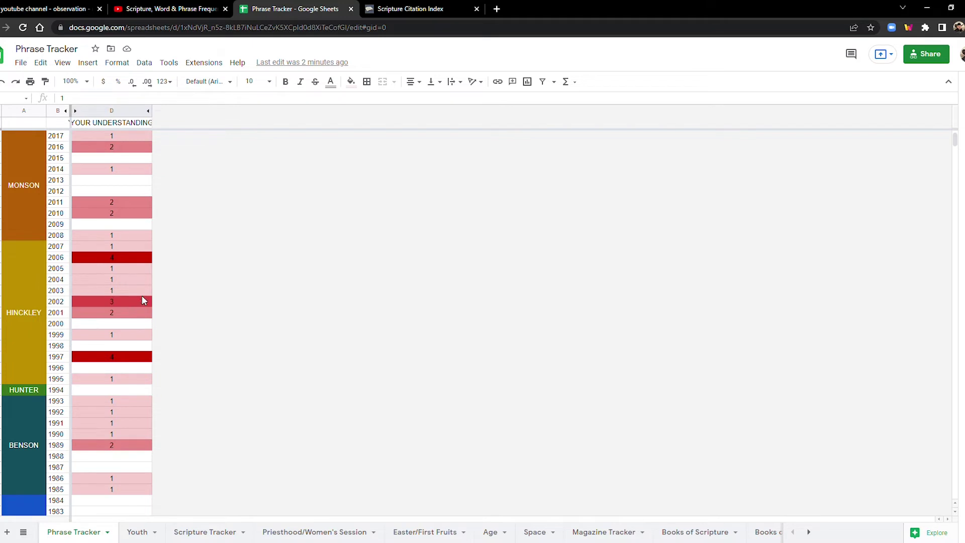
{"action": "scroll", "coordinate": [126, 287], "scroll_direction": "up", "scroll_amount": 2}
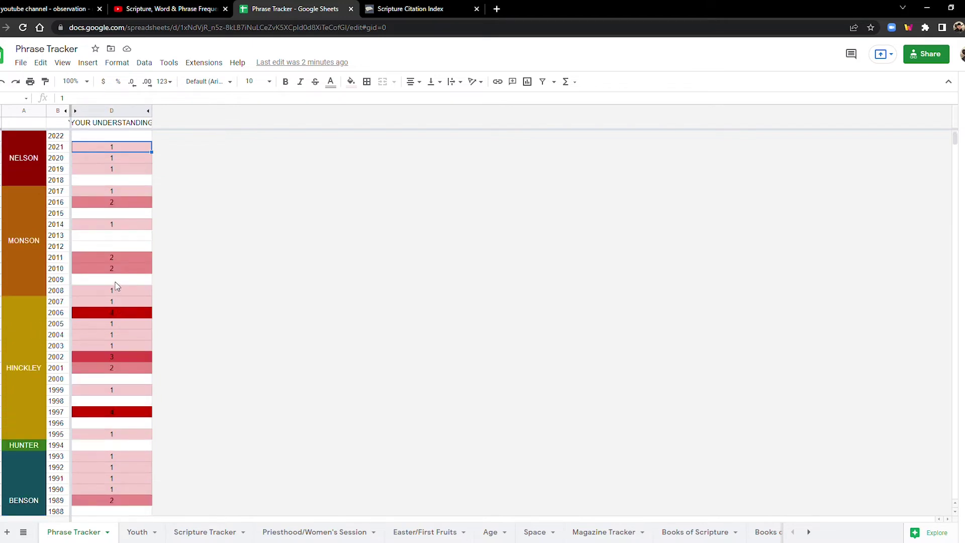
{"action": "scroll", "coordinate": [117, 270], "scroll_direction": "down", "scroll_amount": 10}
{"action": "scroll", "coordinate": [117, 270], "scroll_direction": "down", "scroll_amount": 5}
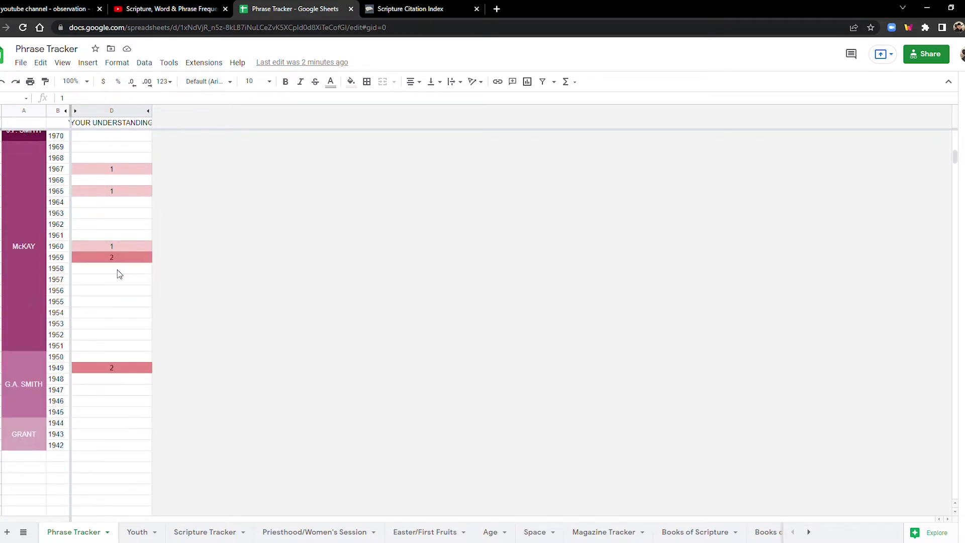
{"action": "scroll", "coordinate": [117, 272], "scroll_direction": "up", "scroll_amount": 5}
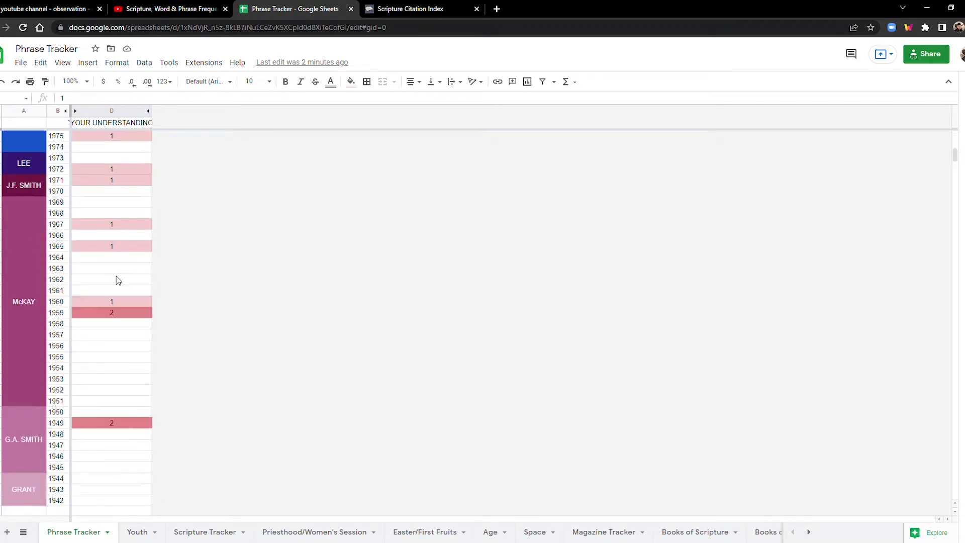
{"action": "scroll", "coordinate": [117, 280], "scroll_direction": "up", "scroll_amount": 10}
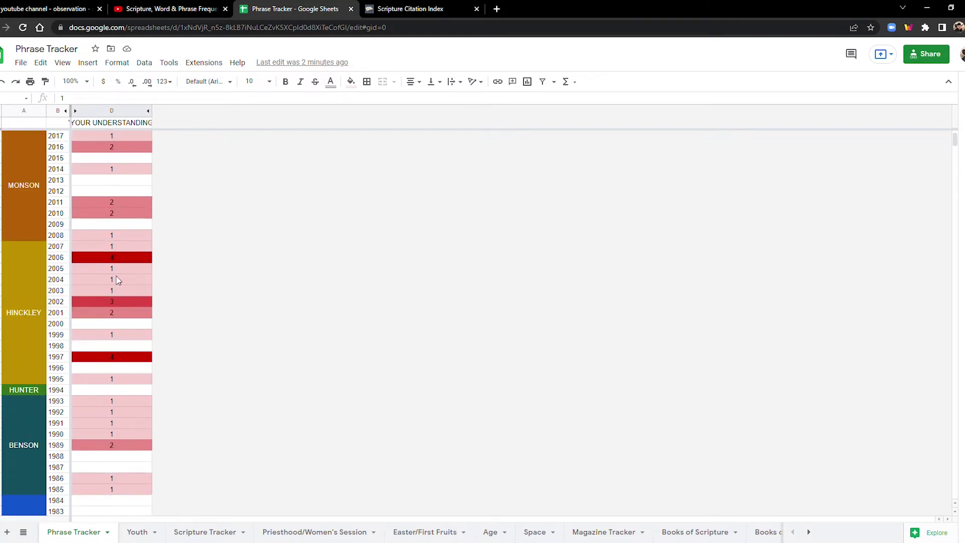
{"action": "scroll", "coordinate": [117, 280], "scroll_direction": "up", "scroll_amount": 2}
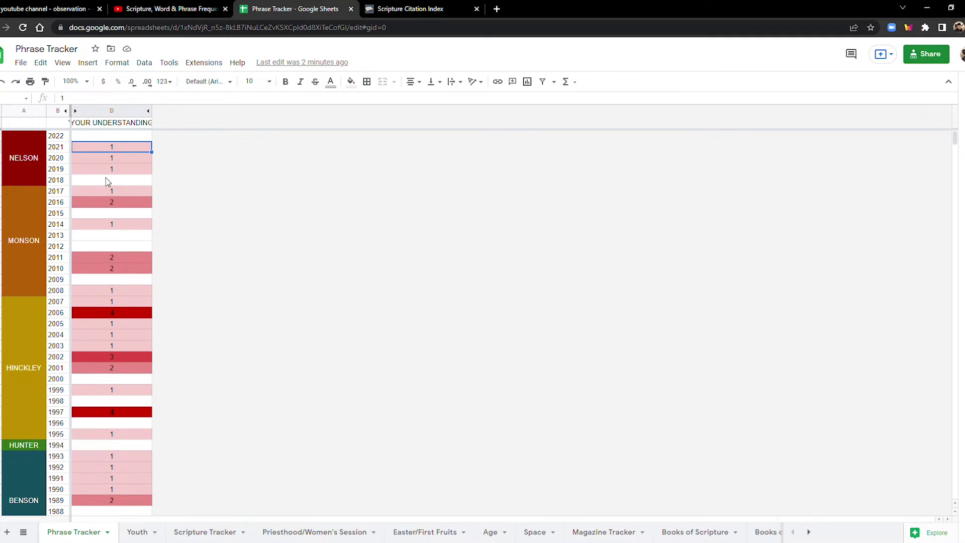
{"action": "scroll", "coordinate": [103, 196], "scroll_direction": "down", "scroll_amount": 4}
{"action": "scroll", "coordinate": [103, 196], "scroll_direction": "down", "scroll_amount": 15}
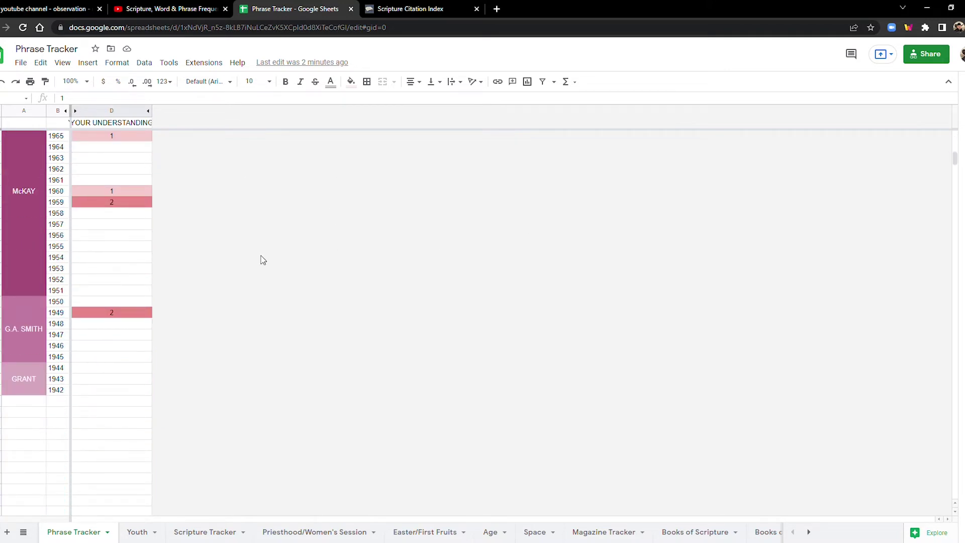
{"action": "scroll", "coordinate": [261, 261], "scroll_direction": "down", "scroll_amount": 4}
{"action": "scroll", "coordinate": [157, 254], "scroll_direction": "down", "scroll_amount": 5}
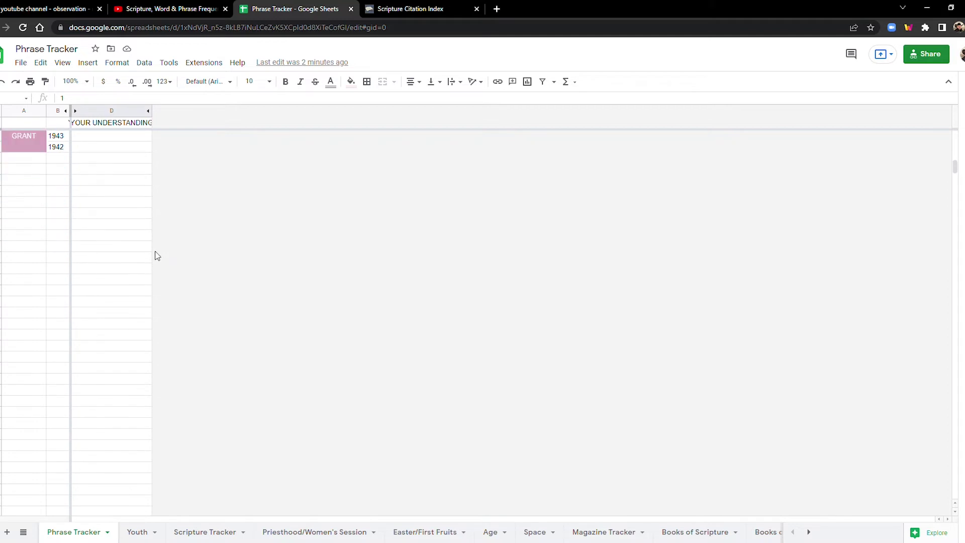
{"action": "scroll", "coordinate": [153, 247], "scroll_direction": "up", "scroll_amount": 1}
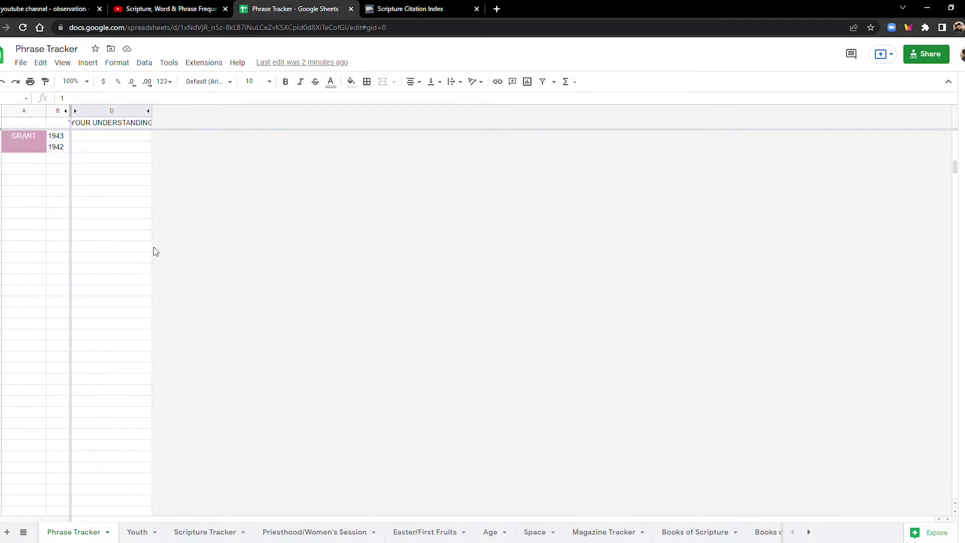
Return to 200% zoom, show YOUR COVENANTS, hide YOUR UNDERSTANDING, and select the 1942 cell
{"action": "left_click", "coordinate": [87, 82]}
{"action": "left_click", "coordinate": [76, 201]}
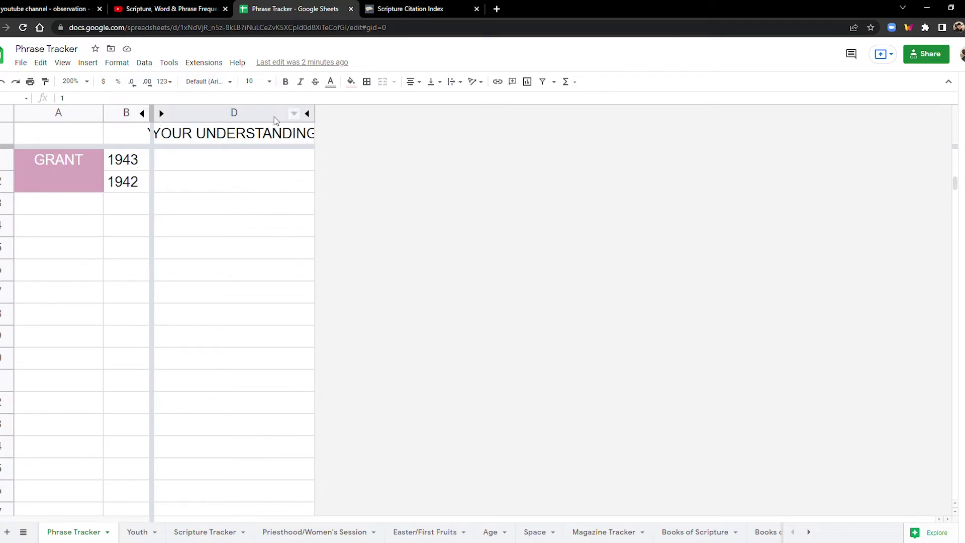
{"action": "left_click", "coordinate": [161, 114]}
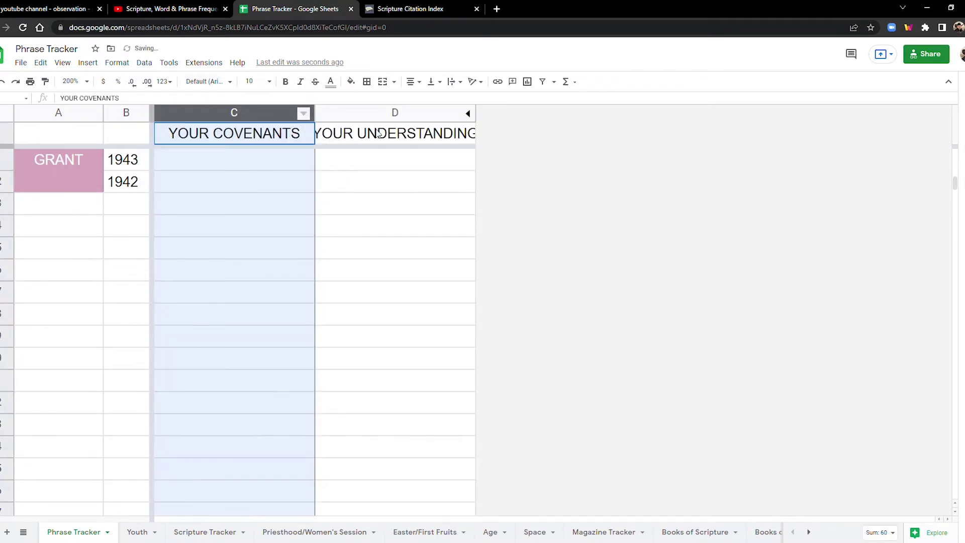
{"action": "left_click", "coordinate": [402, 112]}
{"action": "right_click", "coordinate": [403, 114]}
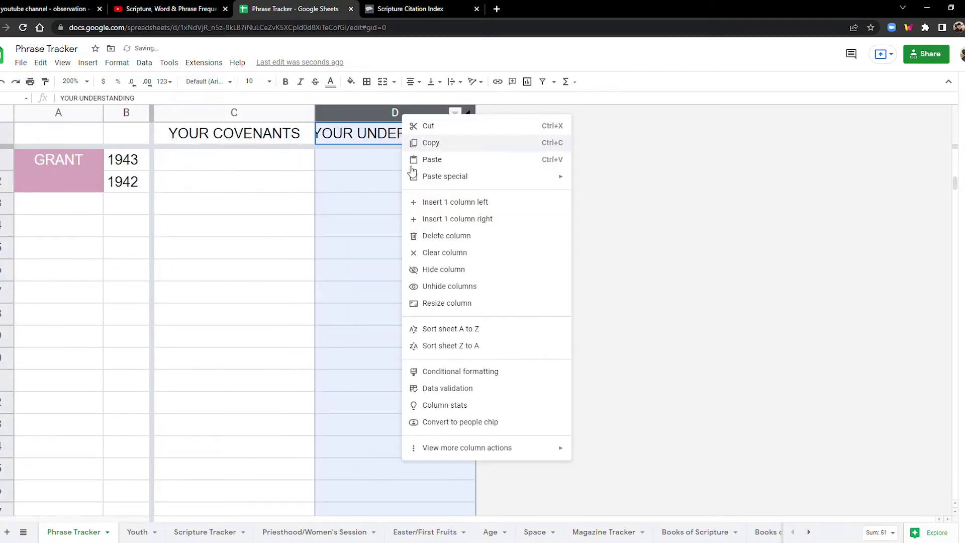
{"action": "left_click", "coordinate": [433, 270]}
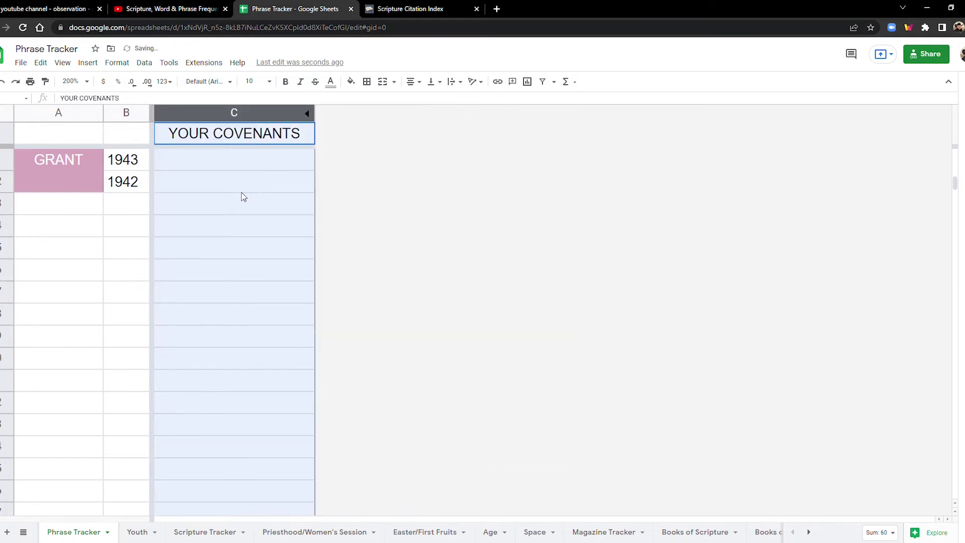
{"action": "left_click", "coordinate": [218, 191]}
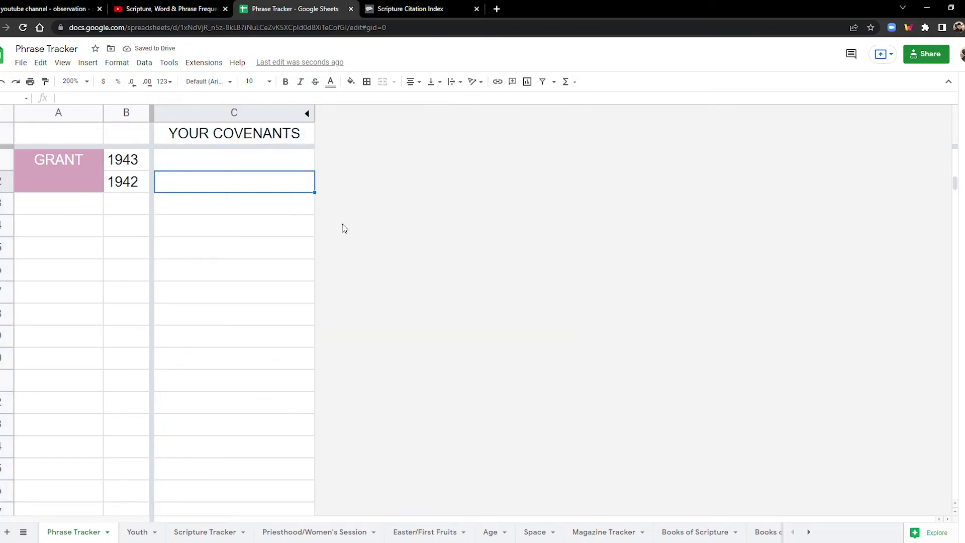
Move up column C from 1942 through the McKAY years to the 1979 row
{"action": "key", "text": "Up"}
{"action": "key", "text": "Up"}
{"action": "key", "text": "Up"}
{"action": "key", "text": "Up"}
{"action": "key", "text": "Up"}
{"action": "key", "text": "Up"}
{"action": "key", "text": "Up"}
{"action": "key", "text": "Up"}
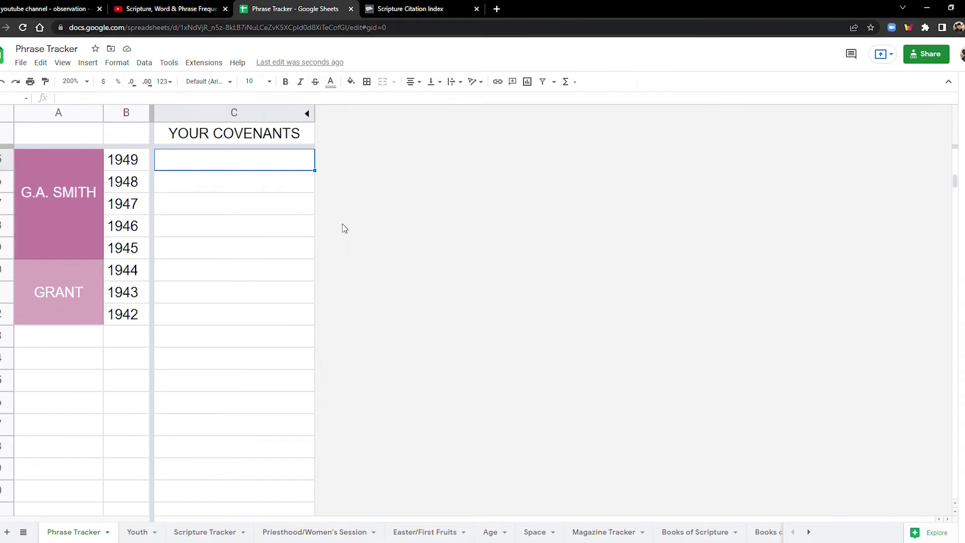
{"action": "key", "text": "Up"}
{"action": "key", "text": "Up"}
{"action": "type", "text": "1"}
{"action": "key", "text": "Up"}
{"action": "key", "text": "Up"}
{"action": "key", "text": "Up"}
{"action": "key", "text": "Up"}
{"action": "key", "text": "Up"}
{"action": "key", "text": "Up"}
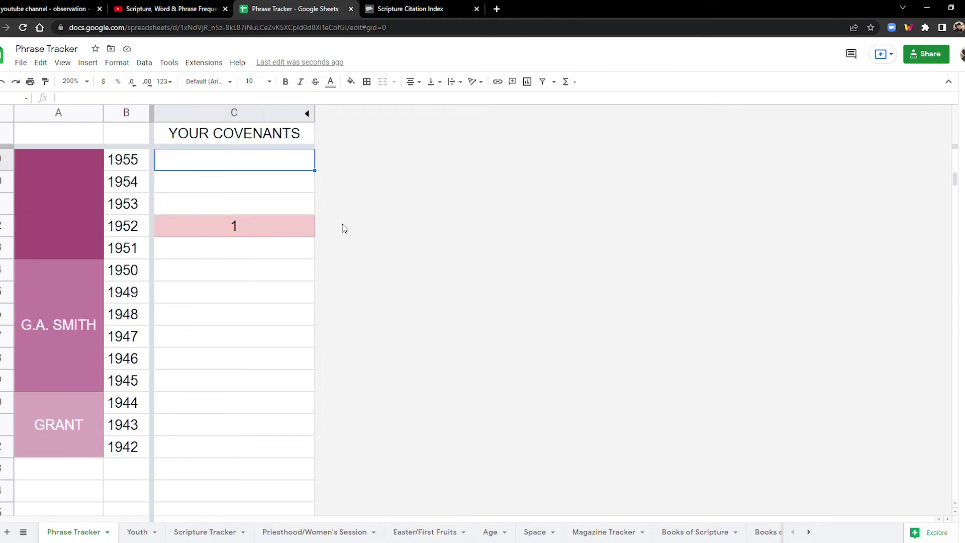
{"action": "type", "text": "1"}
{"action": "key", "text": "Up"}
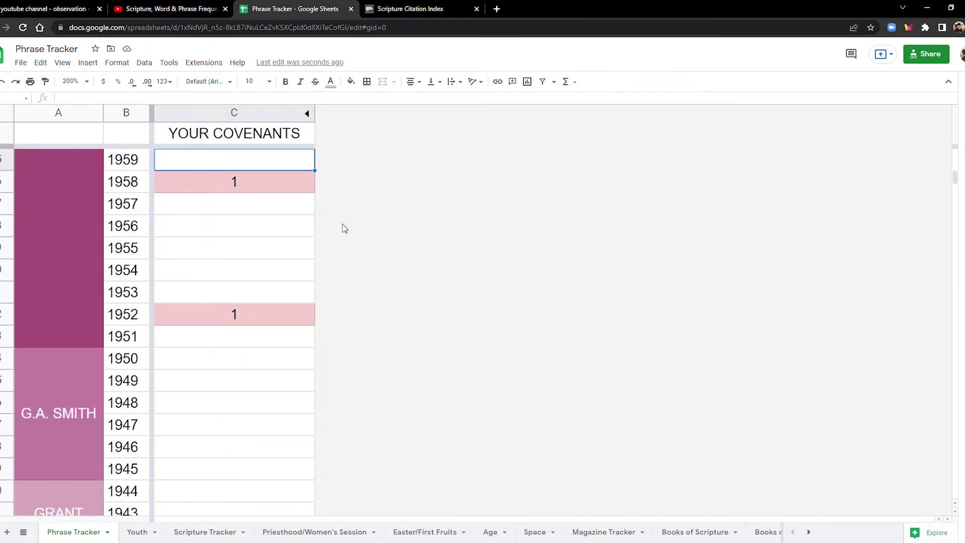
{"action": "key", "text": "Up"}
{"action": "key", "text": "Up"}
{"action": "key", "text": "Up"}
{"action": "key", "text": "Up"}
{"action": "key", "text": "Up"}
{"action": "key", "text": "Up"}
{"action": "key", "text": "Up"}
{"action": "key", "text": "Up"}
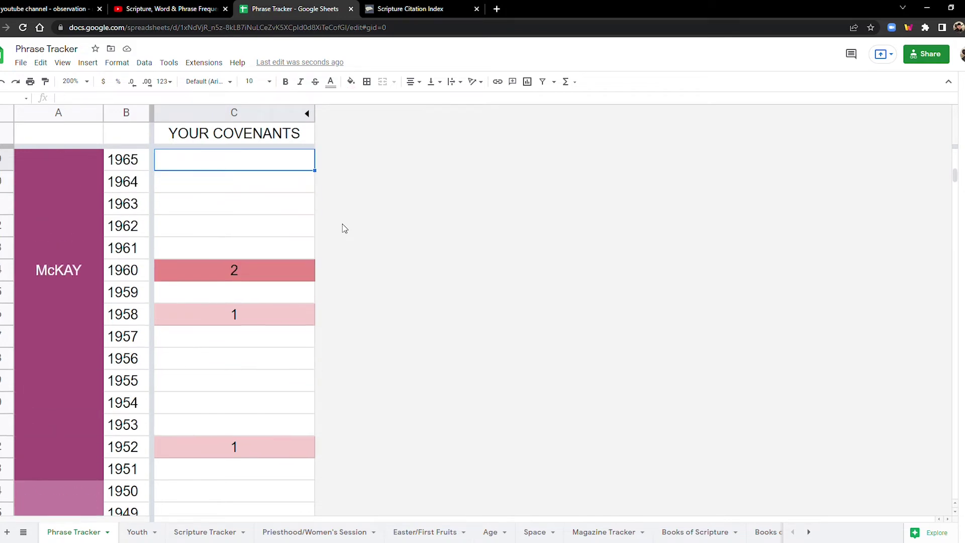
{"action": "key", "text": "Up"}
{"action": "key", "text": "Up"}
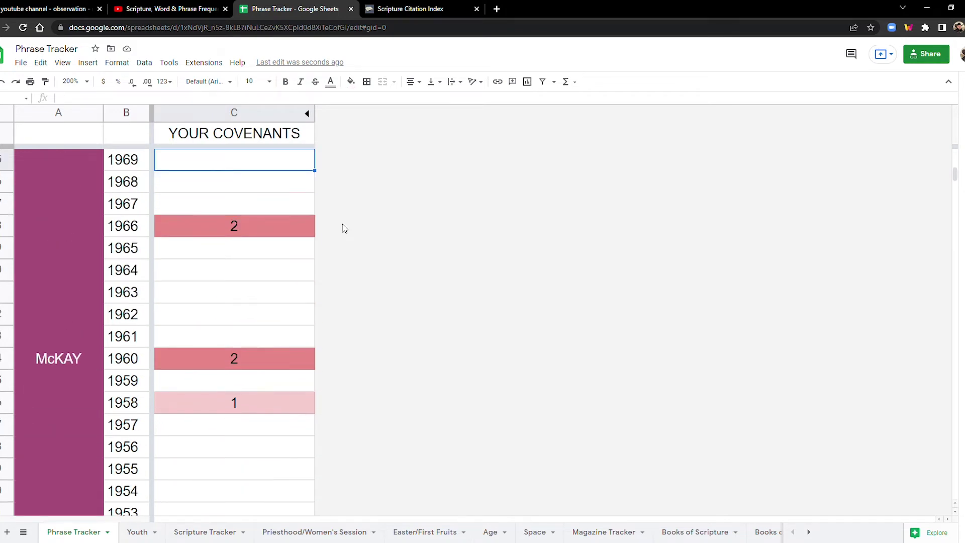
{"action": "key", "text": "Up"}
{"action": "key", "text": "Up"}
{"action": "key", "text": "Up"}
{"action": "key", "text": "Up"}
{"action": "key", "text": "Up"}
{"action": "key", "text": "Up"}
{"action": "key", "text": "Up"}
{"action": "key", "text": "Up"}
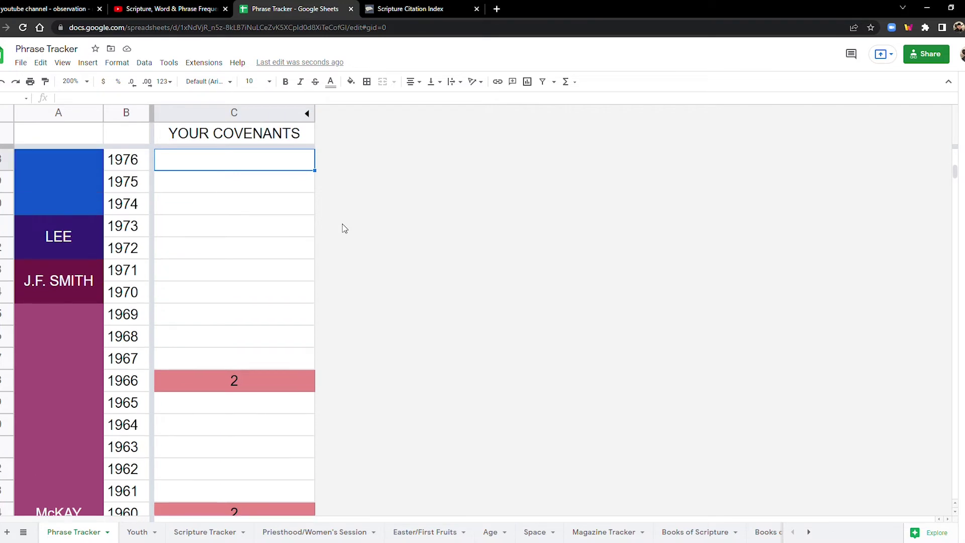
{"action": "key", "text": "Up"}
{"action": "key", "text": "Up"}
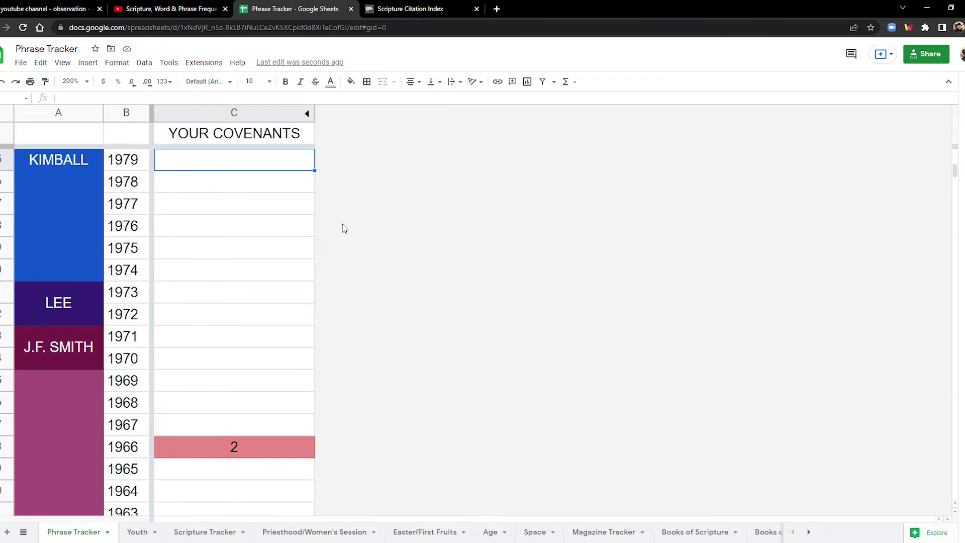
Continue up column C through the 1980s and 1990s to the 2009 row
{"action": "key", "text": "Up"}
{"action": "key", "text": "Up"}
{"action": "key", "text": "Up"}
{"action": "key", "text": "Up"}
{"action": "key", "text": "Up"}
{"action": "key", "text": "Up"}
{"action": "key", "text": "Up"}
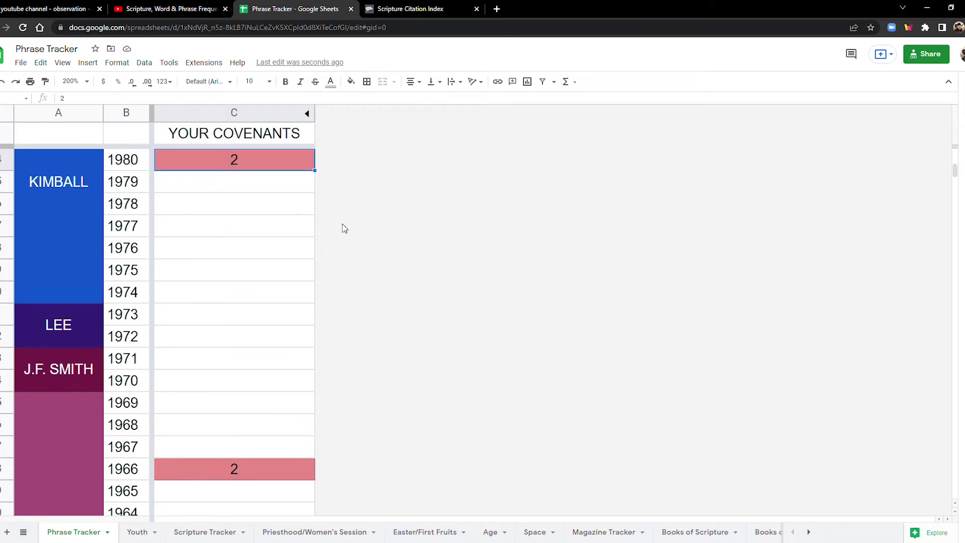
{"action": "key", "text": "Up"}
{"action": "key", "text": "Up"}
{"action": "key", "text": "Up"}
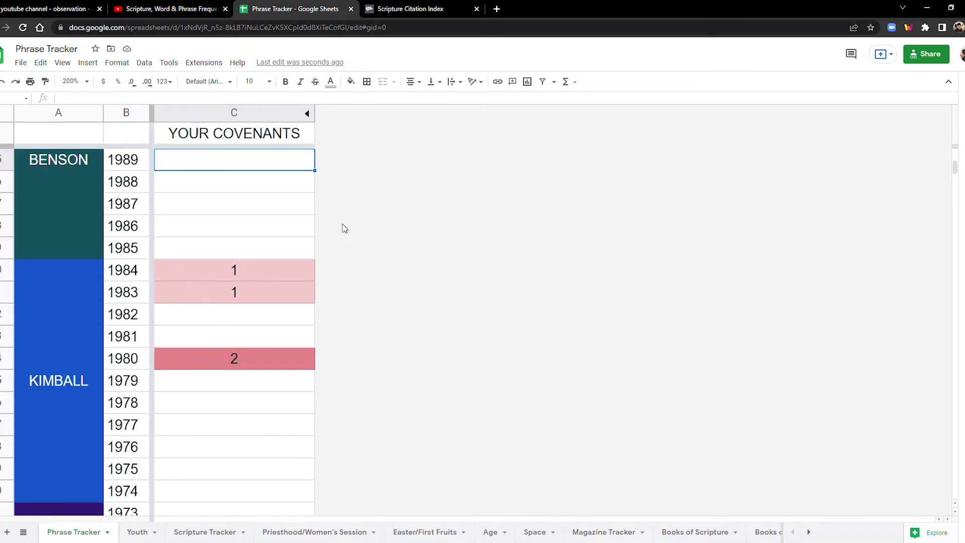
{"action": "key", "text": "Up"}
{"action": "key", "text": "Up"}
{"action": "key", "text": "Up"}
{"action": "key", "text": "Up"}
{"action": "key", "text": "Up"}
{"action": "key", "text": "Up"}
{"action": "key", "text": "Up"}
{"action": "key", "text": "Up"}
{"action": "key", "text": "Up"}
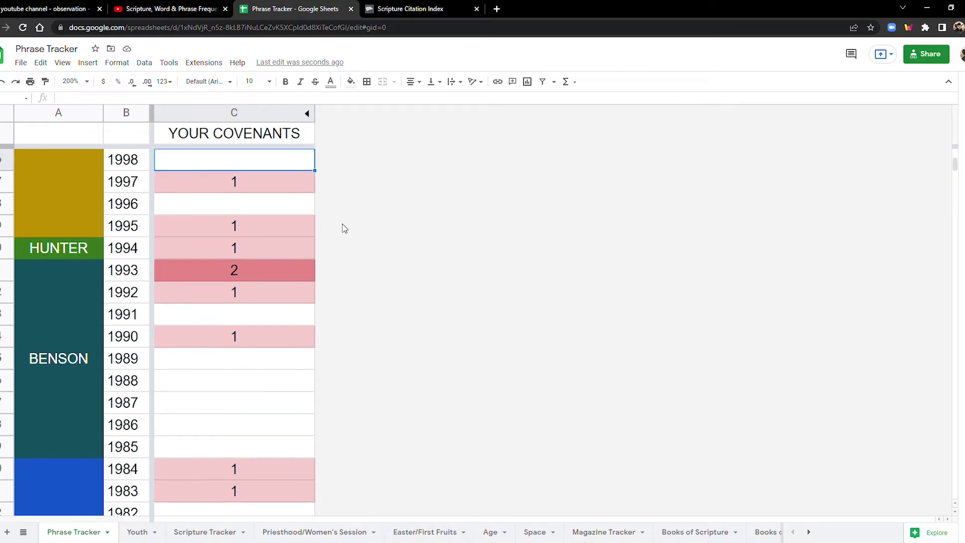
{"action": "key", "text": "Up"}
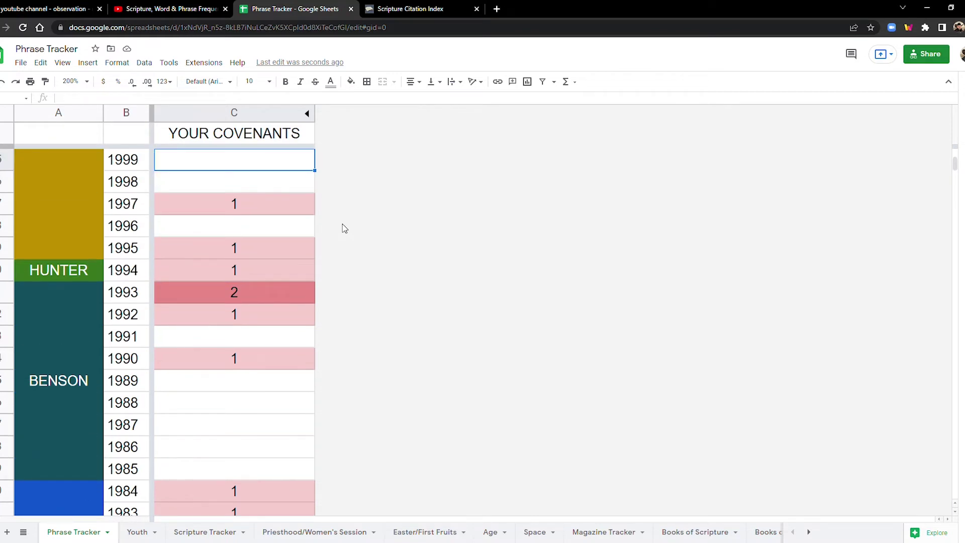
{"action": "key", "text": "Up"}
{"action": "key", "text": "Up"}
{"action": "key", "text": "Up"}
{"action": "key", "text": "Up"}
{"action": "key", "text": "Up"}
{"action": "key", "text": "Up"}
{"action": "key", "text": "Up"}
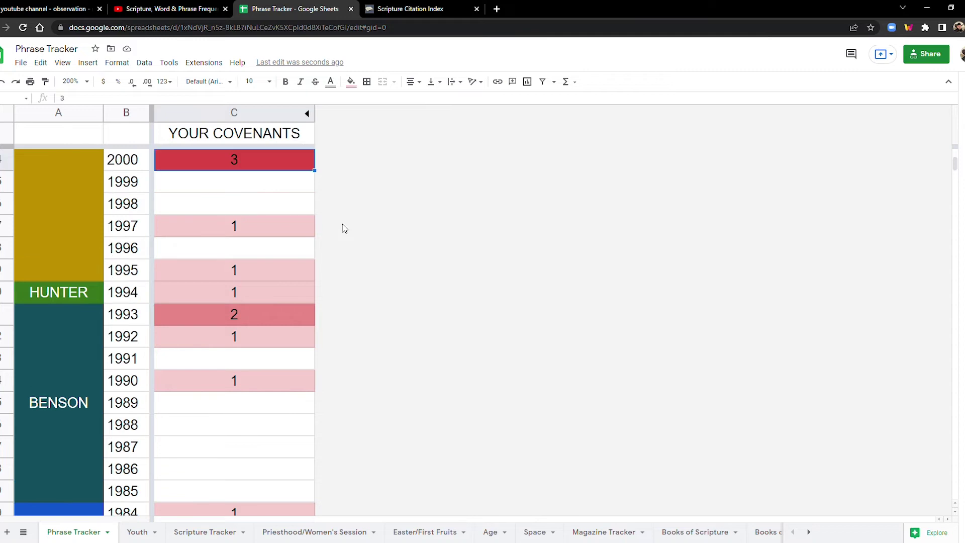
{"action": "key", "text": "Up"}
{"action": "key", "text": "Up"}
{"action": "key", "text": "Up"}
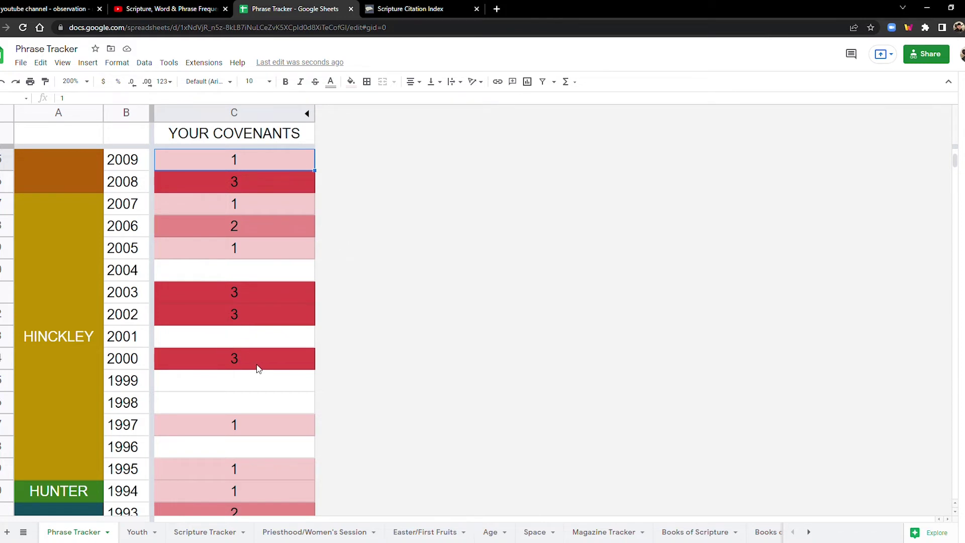
Select YOUR COVENANTS 2000–2009 to read Sum 17, then scroll through nearby years
{"action": "left_click_drag", "start_coordinate": [247, 364], "coordinate": [263, 167]}
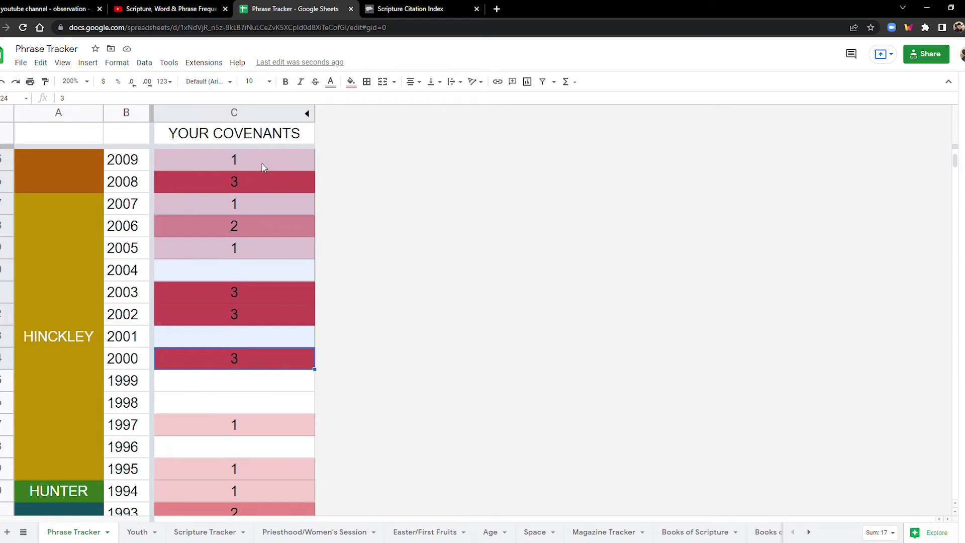
{"action": "scroll", "coordinate": [261, 327], "scroll_direction": "down", "scroll_amount": 3}
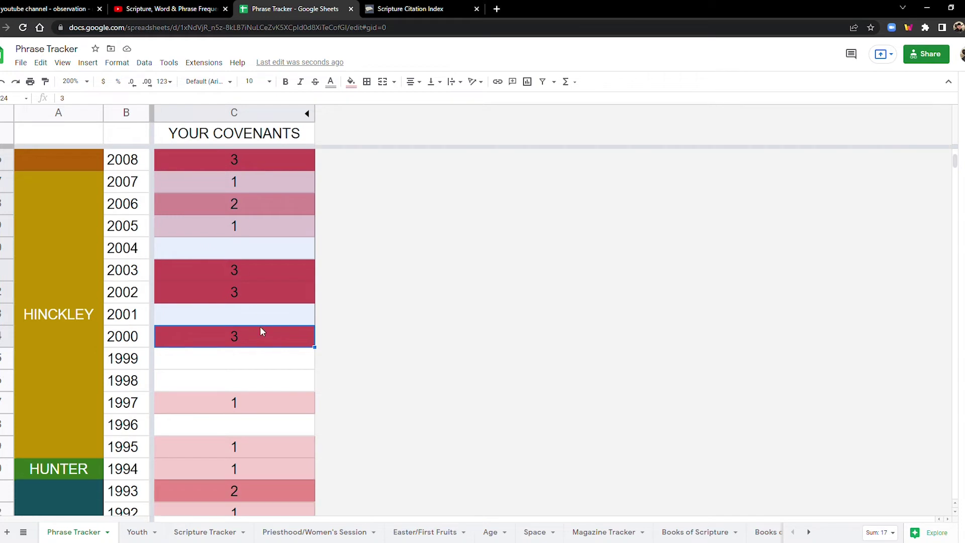
{"action": "scroll", "coordinate": [260, 331], "scroll_direction": "down", "scroll_amount": 3}
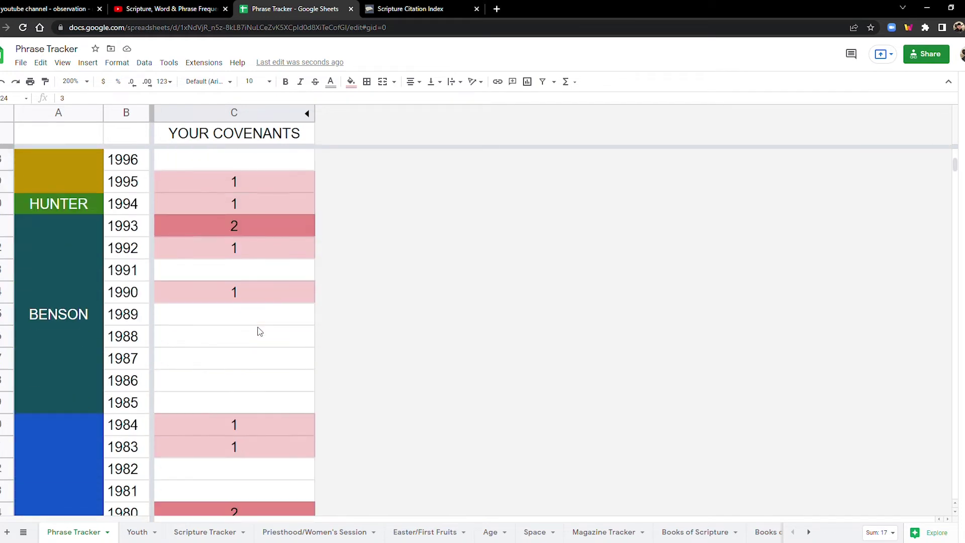
{"action": "scroll", "coordinate": [260, 331], "scroll_direction": "down", "scroll_amount": 6}
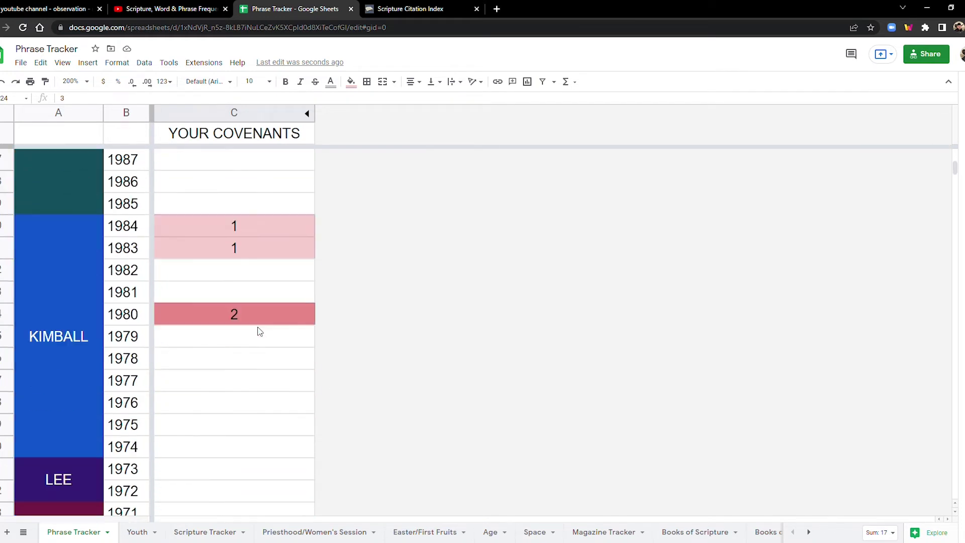
{"action": "scroll", "coordinate": [260, 331], "scroll_direction": "down", "scroll_amount": 6}
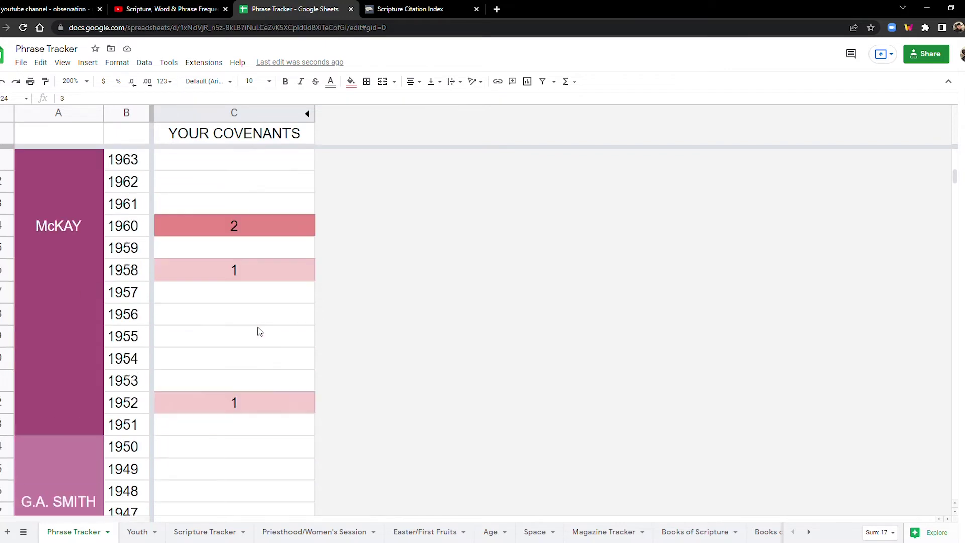
{"action": "scroll", "coordinate": [260, 331], "scroll_direction": "up", "scroll_amount": 5}
{"action": "scroll", "coordinate": [260, 332], "scroll_direction": "up", "scroll_amount": 8}
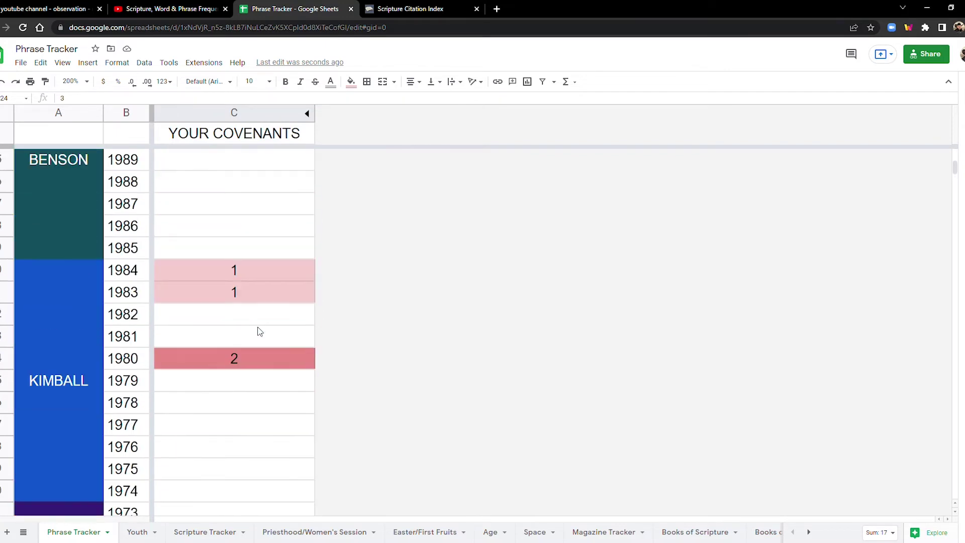
{"action": "scroll", "coordinate": [260, 331], "scroll_direction": "up", "scroll_amount": 4}
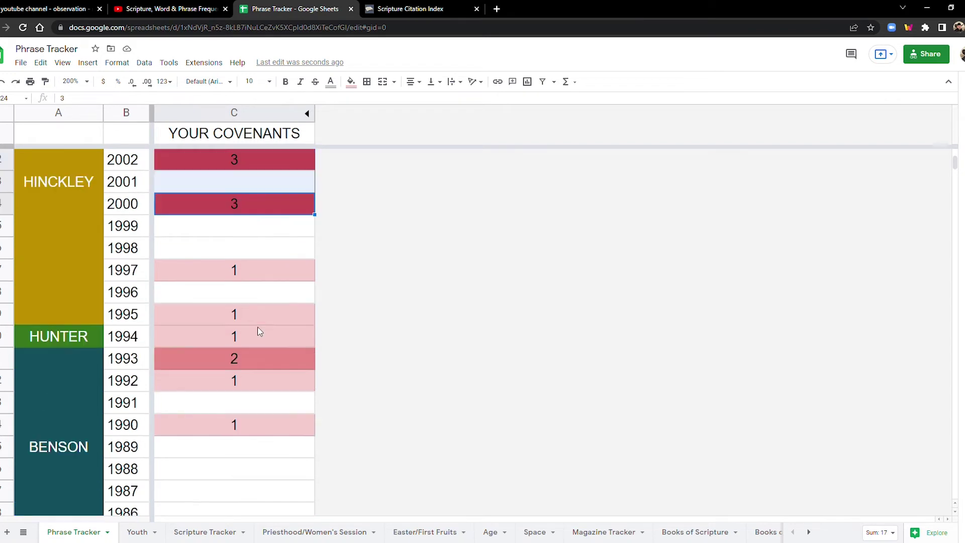
{"action": "scroll", "coordinate": [258, 329], "scroll_direction": "up", "scroll_amount": 1}
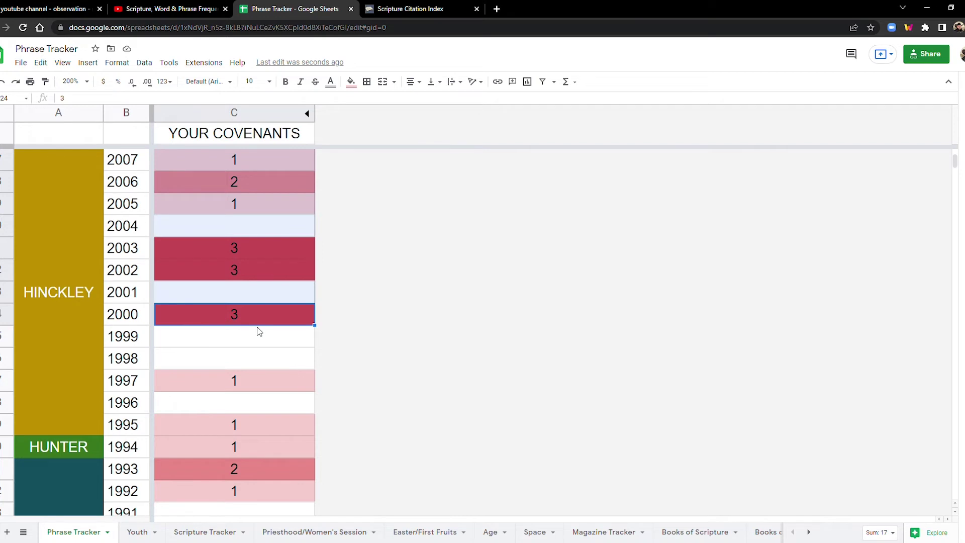
{"action": "scroll", "coordinate": [259, 331], "scroll_direction": "up", "scroll_amount": 2}
{"action": "scroll", "coordinate": [259, 331], "scroll_direction": "down", "scroll_amount": 2}
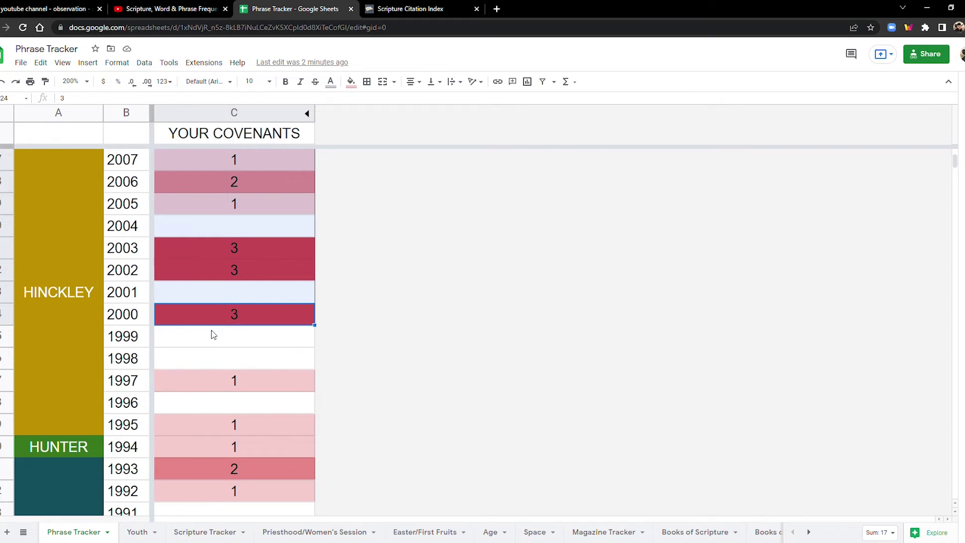
{"action": "scroll", "coordinate": [211, 330], "scroll_direction": "up", "scroll_amount": 1}
Select 2010–2019 in YOUR COVENANTS to read Sum 16, then land on 2013's count of 6
{"action": "left_click", "coordinate": [288, 180]}
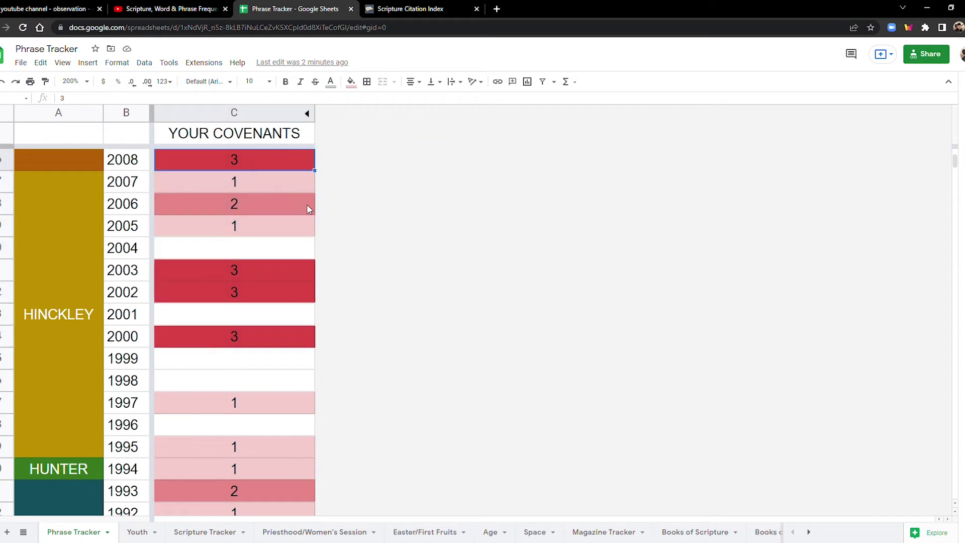
{"action": "key", "text": "Up"}
{"action": "key", "text": "Up"}
{"action": "key", "text": "Up"}
{"action": "key", "text": "Up"}
{"action": "key", "text": "Up"}
{"action": "key", "text": "Up"}
{"action": "key", "text": "Up"}
{"action": "key", "text": "Up"}
{"action": "key", "text": "Up"}
{"action": "key", "text": "Up"}
{"action": "key", "text": "Up"}
{"action": "key", "text": "Up"}
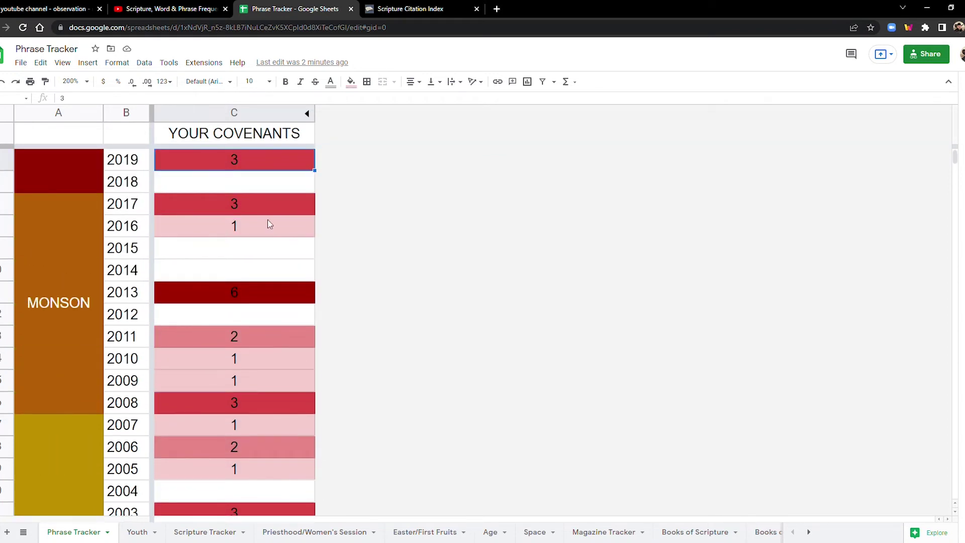
{"action": "left_click_drag", "start_coordinate": [244, 367], "coordinate": [258, 161]}
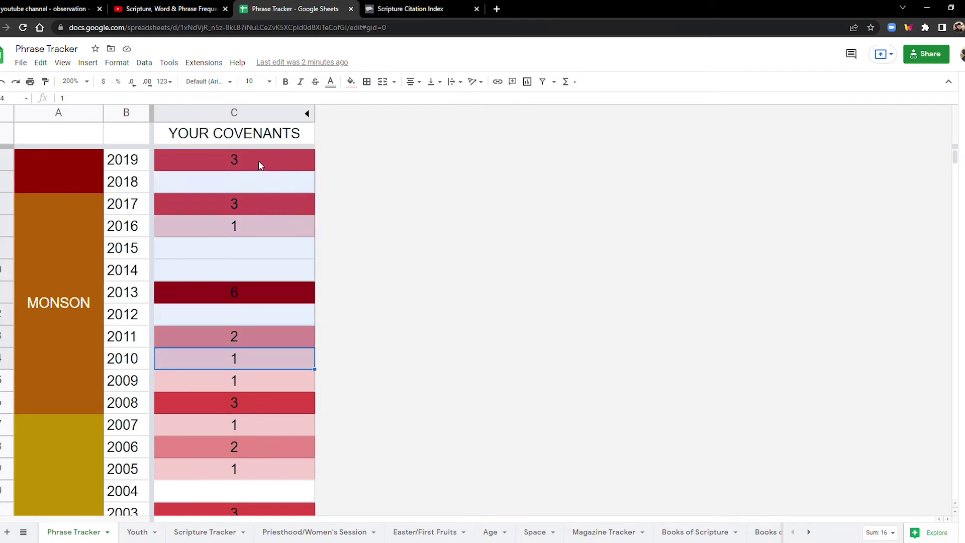
{"action": "key", "text": "Up"}
{"action": "key", "text": "Up"}
{"action": "key", "text": "Up"}
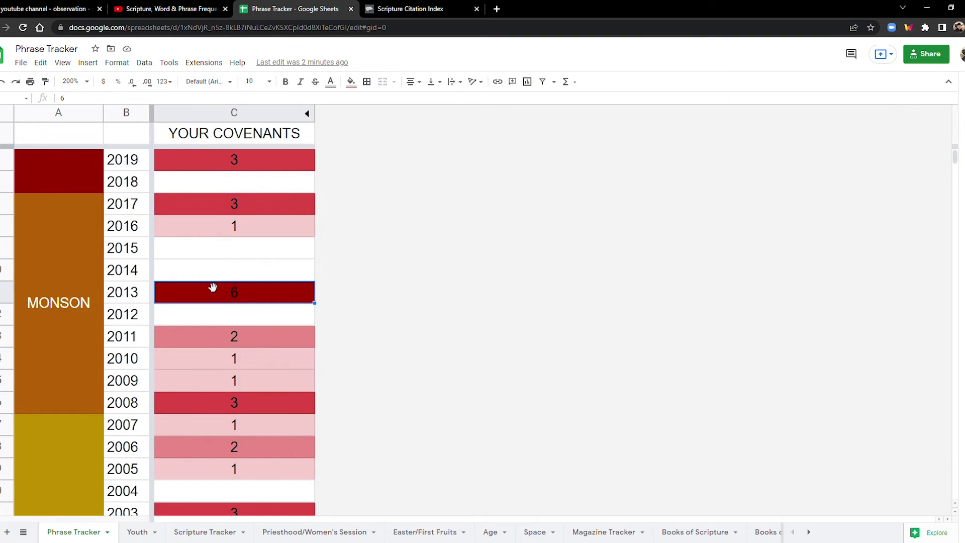
{"action": "scroll", "coordinate": [211, 304], "scroll_direction": "down", "scroll_amount": 3}
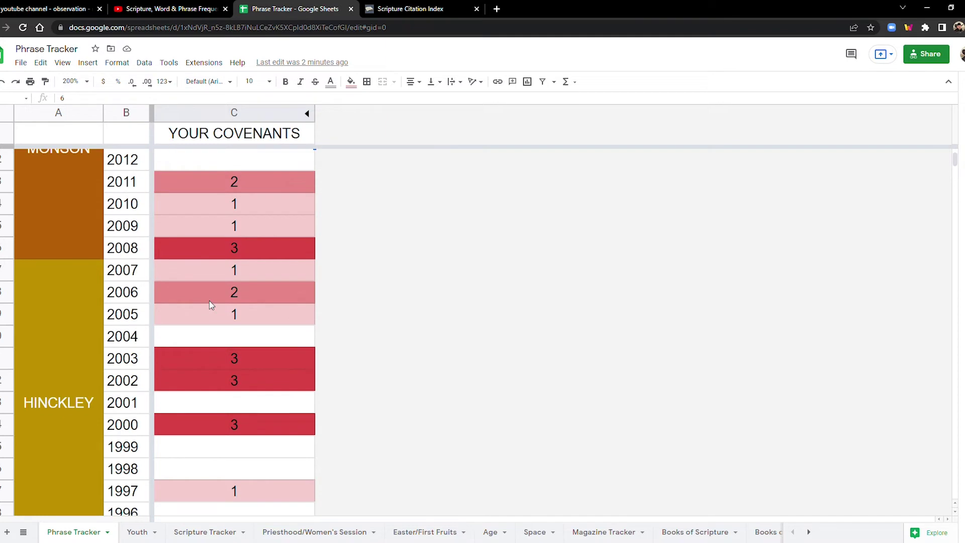
{"action": "scroll", "coordinate": [210, 304], "scroll_direction": "down", "scroll_amount": 1}
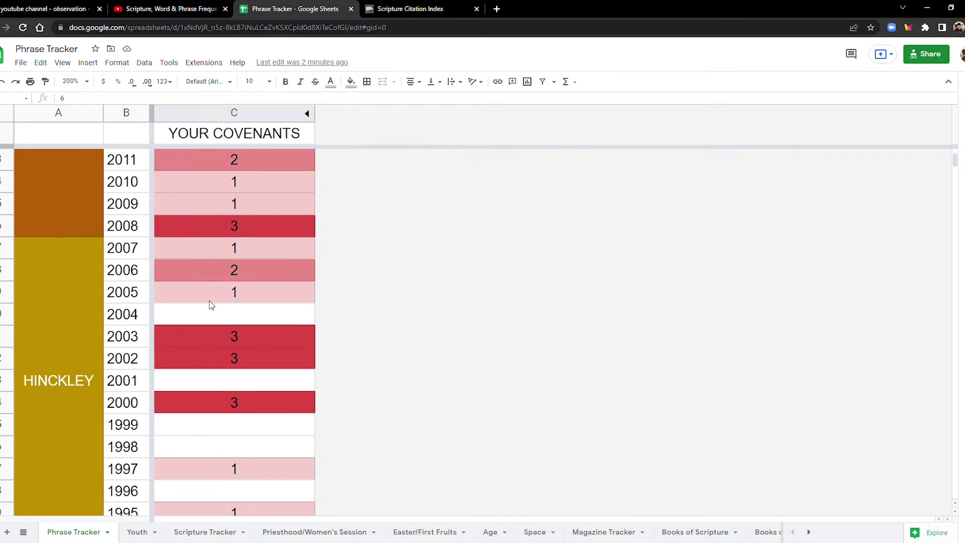
{"action": "scroll", "coordinate": [211, 305], "scroll_direction": "down", "scroll_amount": 3}
{"action": "scroll", "coordinate": [210, 304], "scroll_direction": "up", "scroll_amount": 2}
{"action": "scroll", "coordinate": [209, 301], "scroll_direction": "up", "scroll_amount": 3}
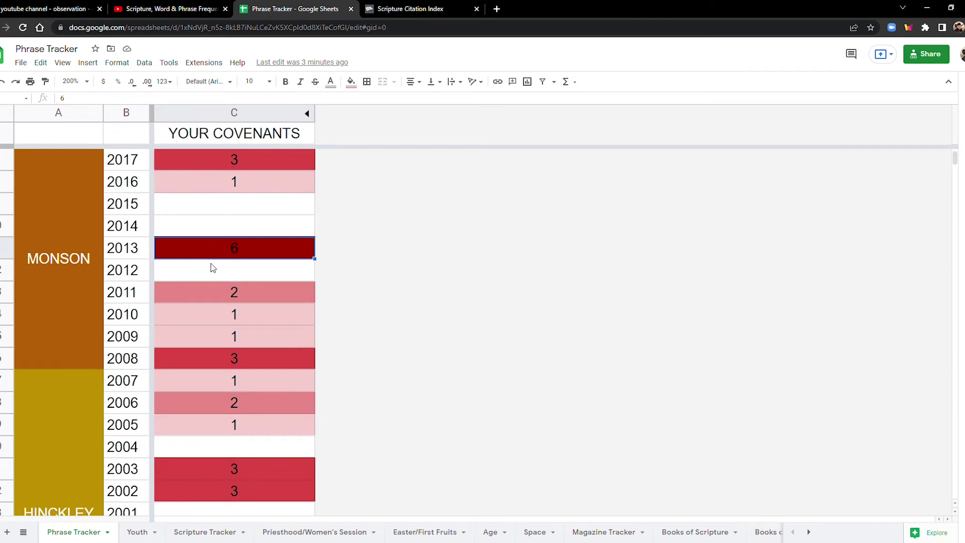
{"action": "scroll", "coordinate": [211, 267], "scroll_direction": "up", "scroll_amount": 1}
{"action": "scroll", "coordinate": [211, 268], "scroll_direction": "up", "scroll_amount": 1}
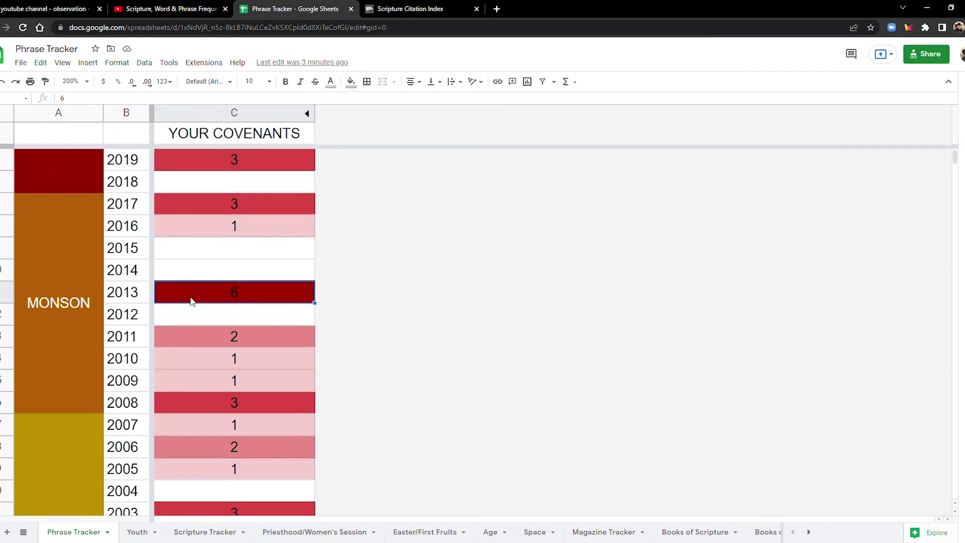
{"action": "left_click", "coordinate": [214, 168]}
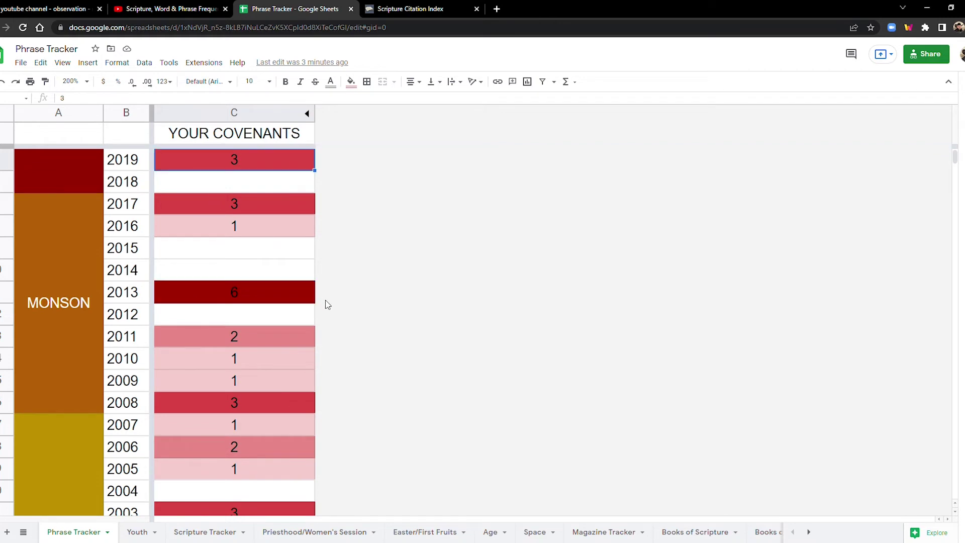
{"action": "key", "text": "Up"}
{"action": "key", "text": "Up"}
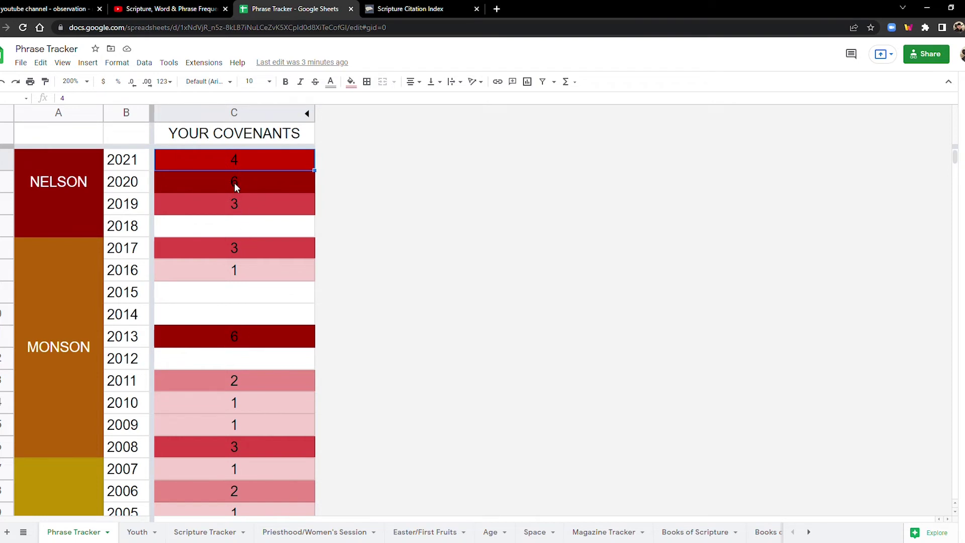
{"action": "scroll", "coordinate": [239, 272], "scroll_direction": "down", "scroll_amount": 3}
{"action": "scroll", "coordinate": [240, 271], "scroll_direction": "down", "scroll_amount": 15}
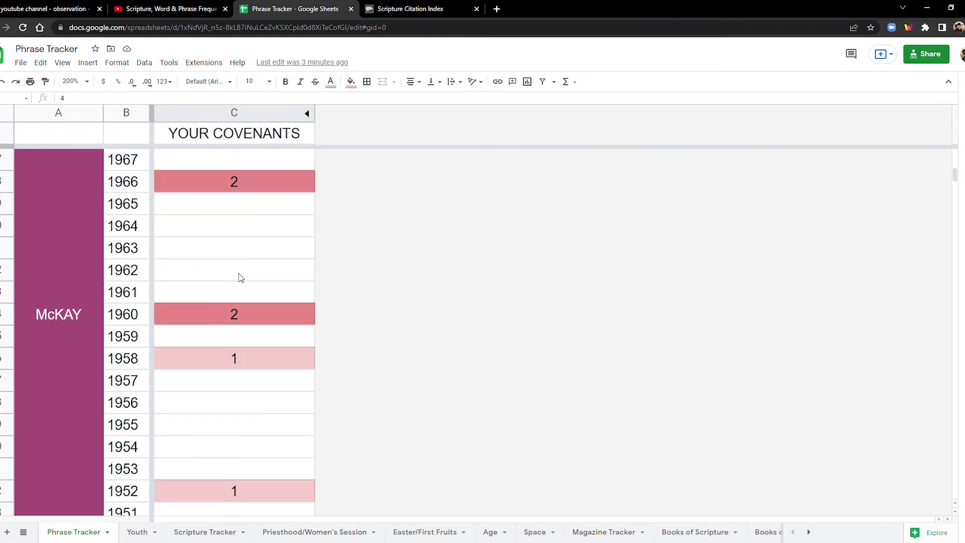
{"action": "scroll", "coordinate": [240, 278], "scroll_direction": "down", "scroll_amount": 2}
{"action": "scroll", "coordinate": [241, 278], "scroll_direction": "up", "scroll_amount": 2}
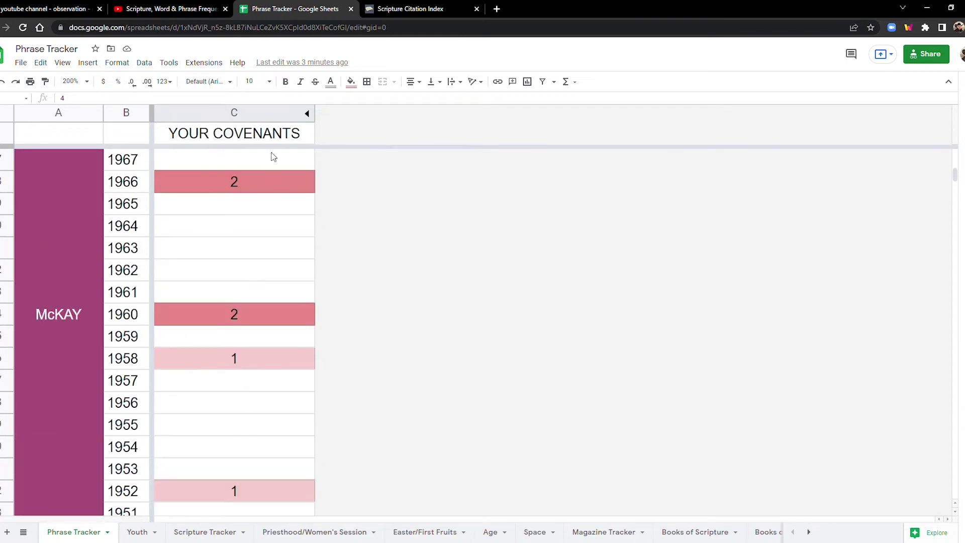
Zoom out to 100% and scroll up through the years to the Nelson rows
{"action": "left_click", "coordinate": [89, 85]}
{"action": "left_click", "coordinate": [75, 151]}
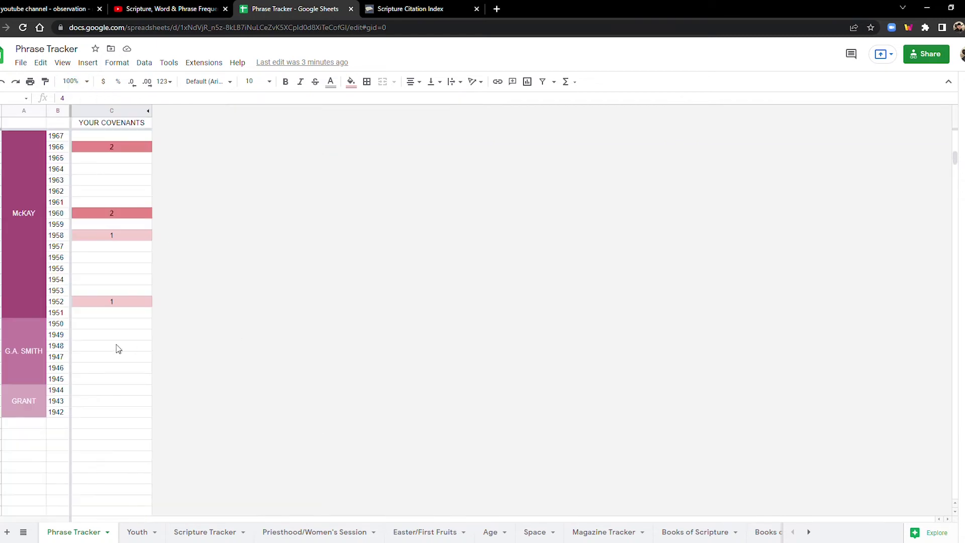
{"action": "scroll", "coordinate": [116, 345], "scroll_direction": "up", "scroll_amount": 5}
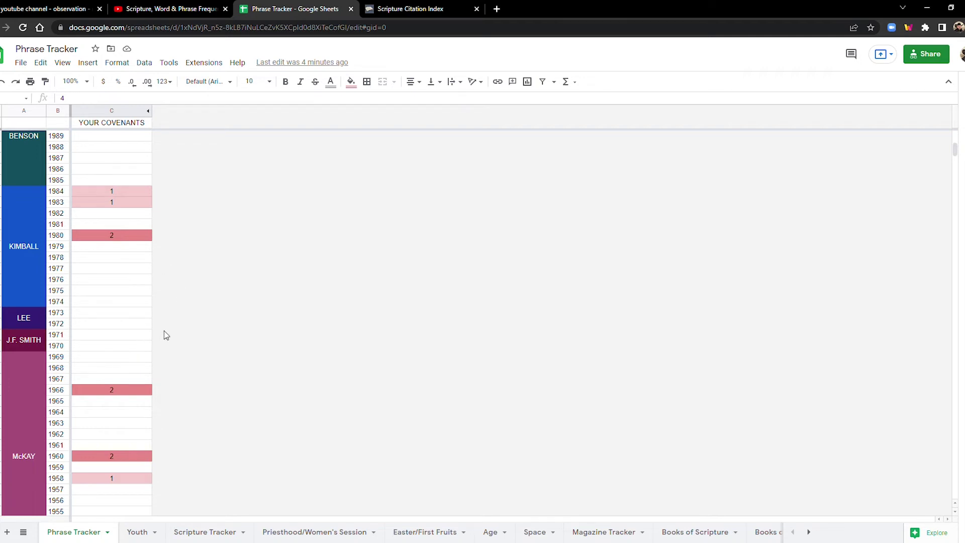
{"action": "scroll", "coordinate": [164, 337], "scroll_direction": "up", "scroll_amount": 4}
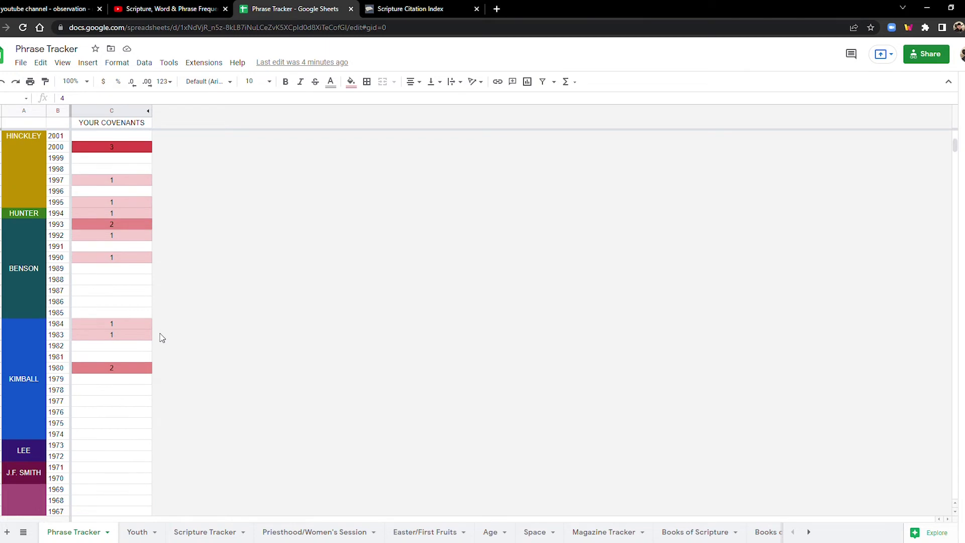
{"action": "scroll", "coordinate": [163, 340], "scroll_direction": "up", "scroll_amount": 1}
{"action": "scroll", "coordinate": [163, 342], "scroll_direction": "up", "scroll_amount": 1}
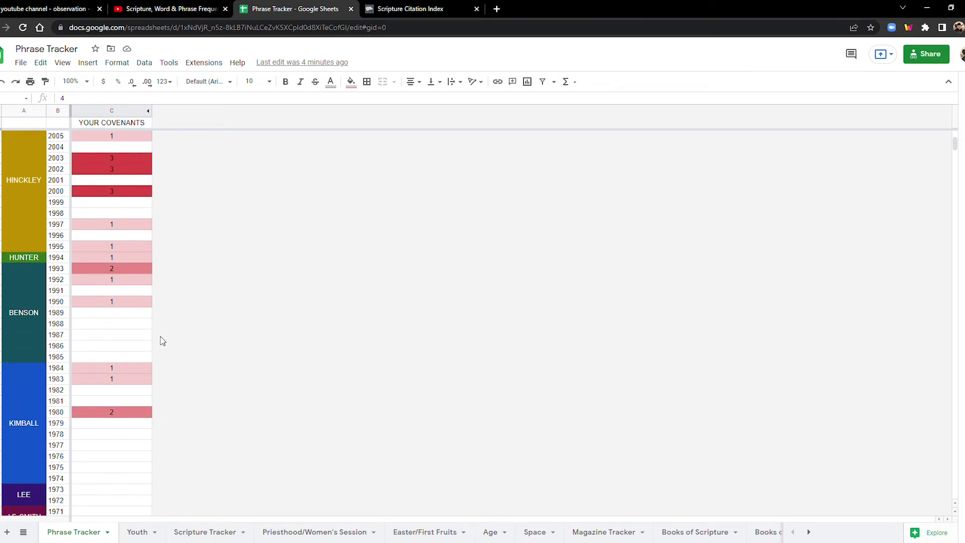
{"action": "scroll", "coordinate": [163, 341], "scroll_direction": "up", "scroll_amount": 4}
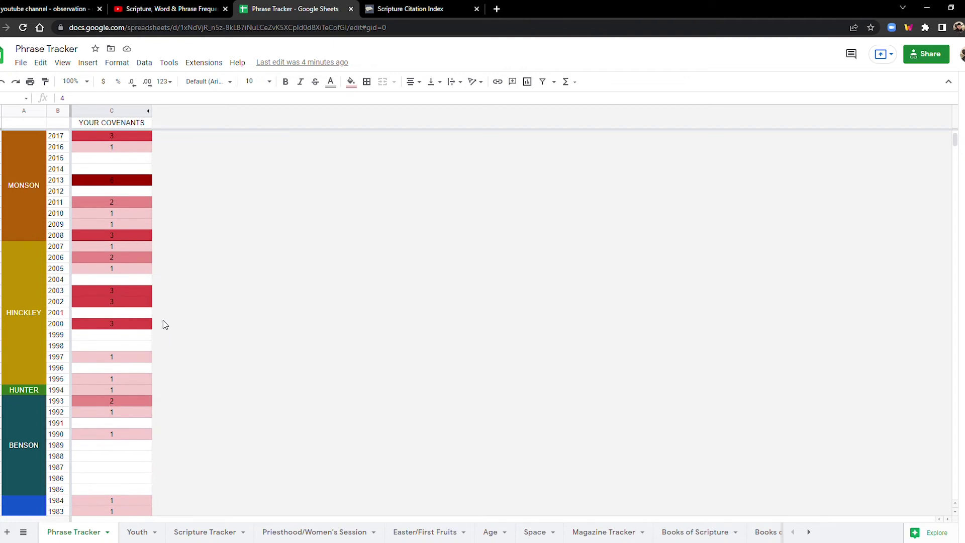
{"action": "scroll", "coordinate": [146, 347], "scroll_direction": "up", "scroll_amount": 2}
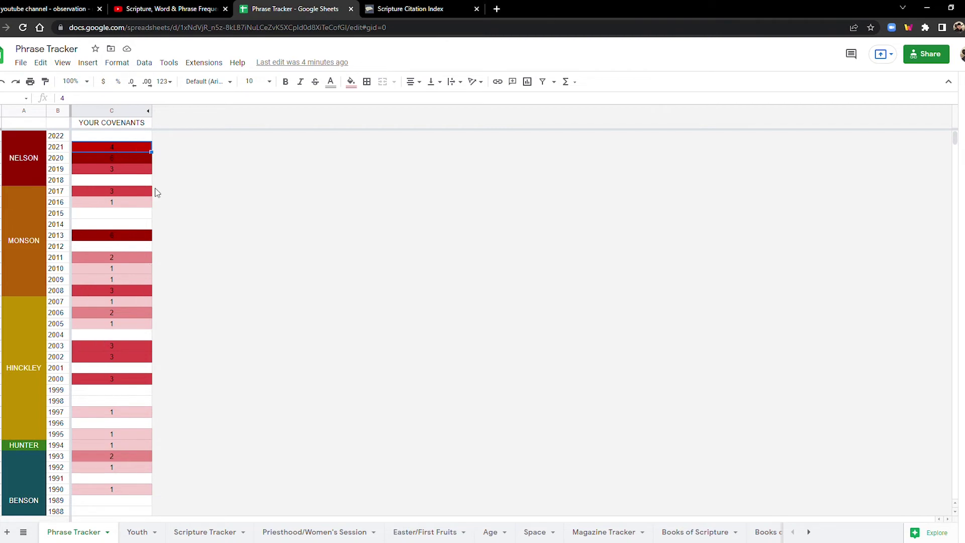
Select the 2005 YOUR COVENANTS cell, review the rows, and unhide columns D through M
{"action": "left_click", "coordinate": [196, 324]}
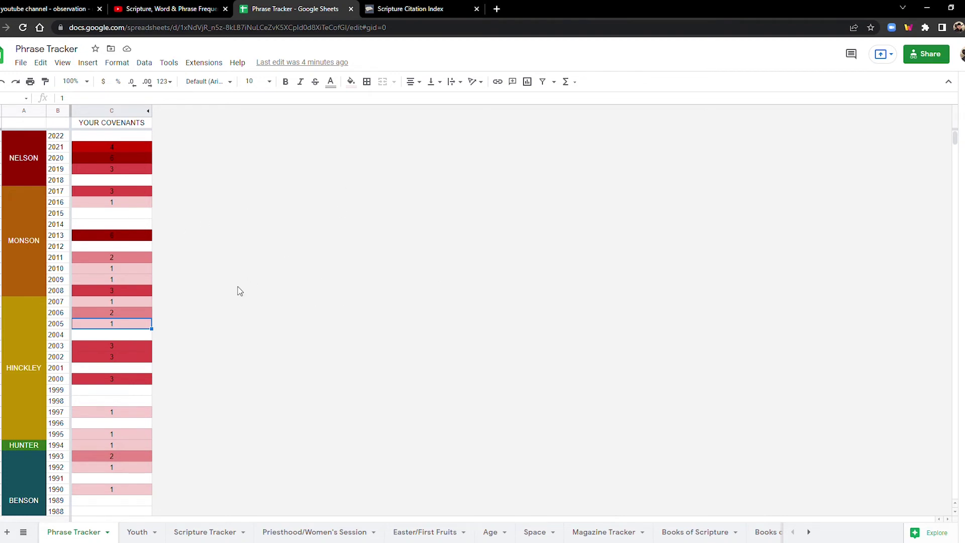
{"action": "scroll", "coordinate": [213, 281], "scroll_direction": "down", "scroll_amount": 5}
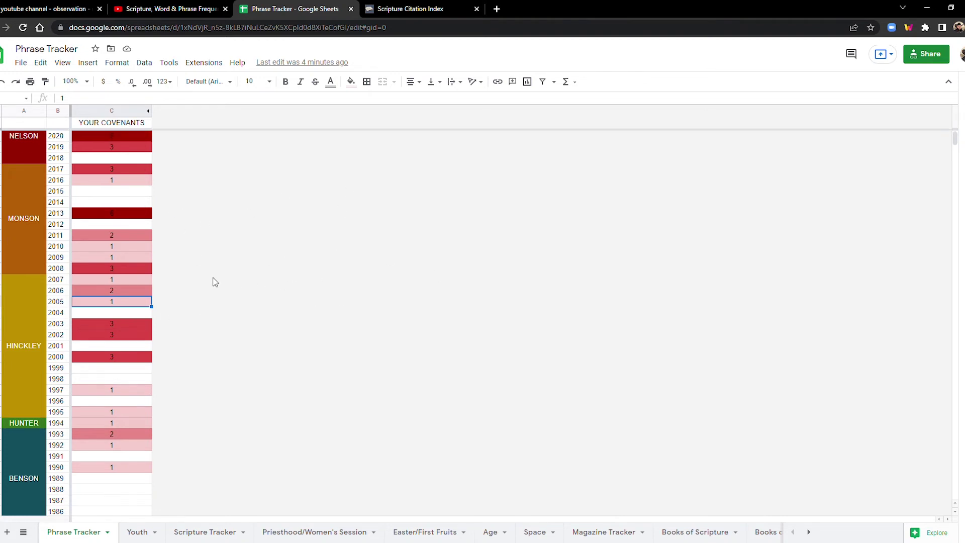
{"action": "scroll", "coordinate": [211, 280], "scroll_direction": "down", "scroll_amount": 2}
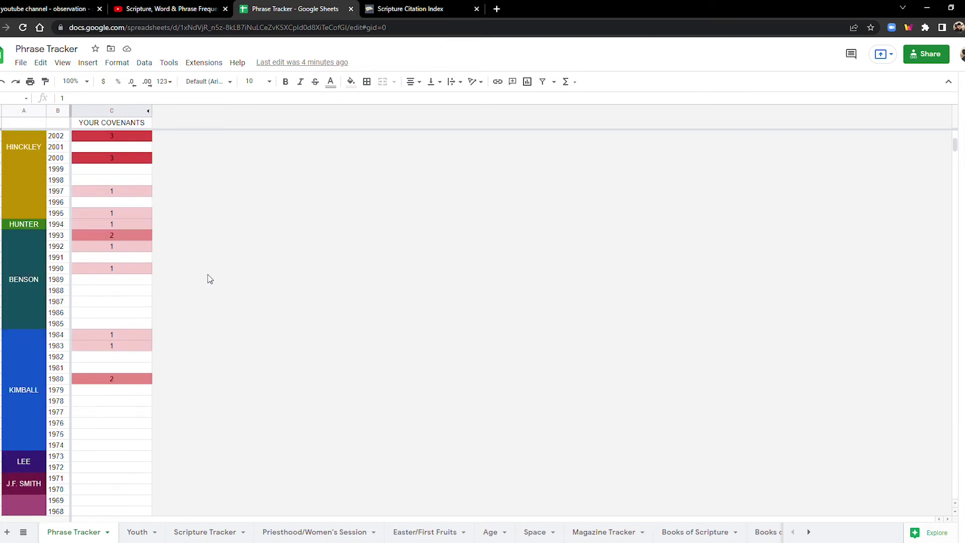
{"action": "scroll", "coordinate": [210, 280], "scroll_direction": "down", "scroll_amount": 1}
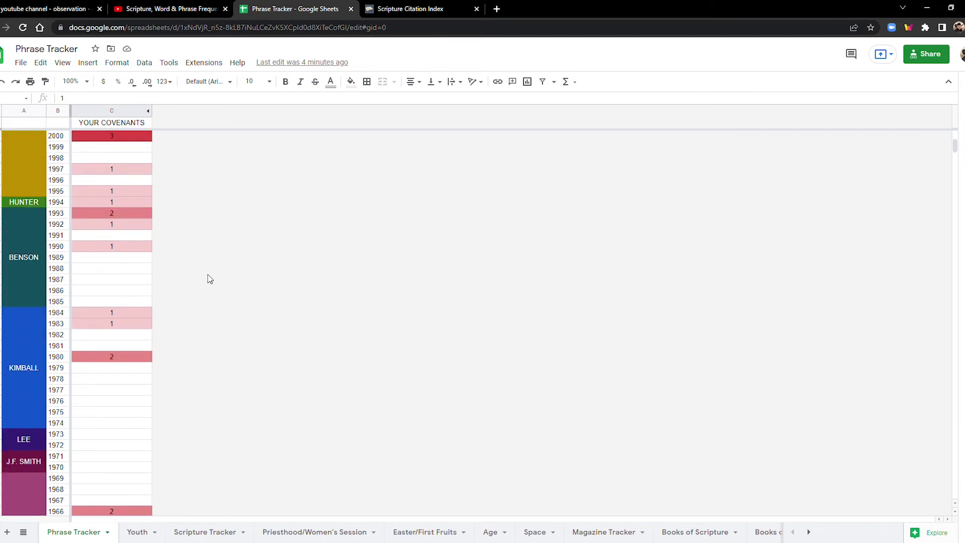
{"action": "scroll", "coordinate": [210, 279], "scroll_direction": "down", "scroll_amount": 2}
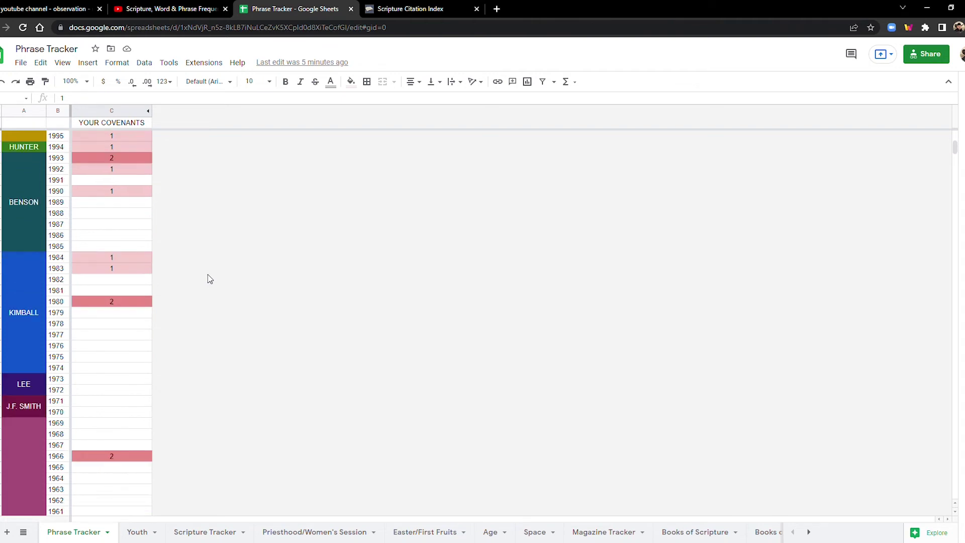
{"action": "scroll", "coordinate": [210, 279], "scroll_direction": "down", "scroll_amount": 9}
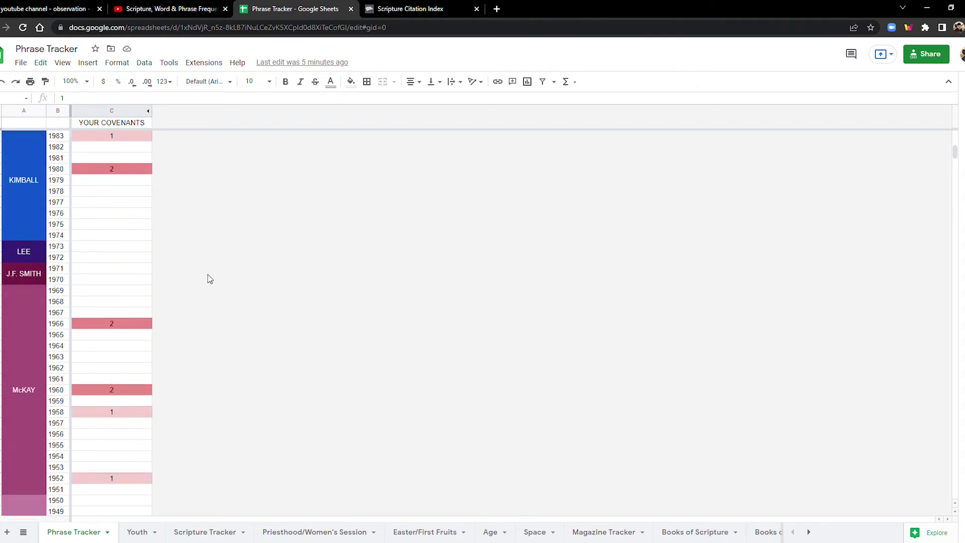
{"action": "scroll", "coordinate": [211, 279], "scroll_direction": "down", "scroll_amount": 1}
{"action": "scroll", "coordinate": [209, 280], "scroll_direction": "up", "scroll_amount": 3}
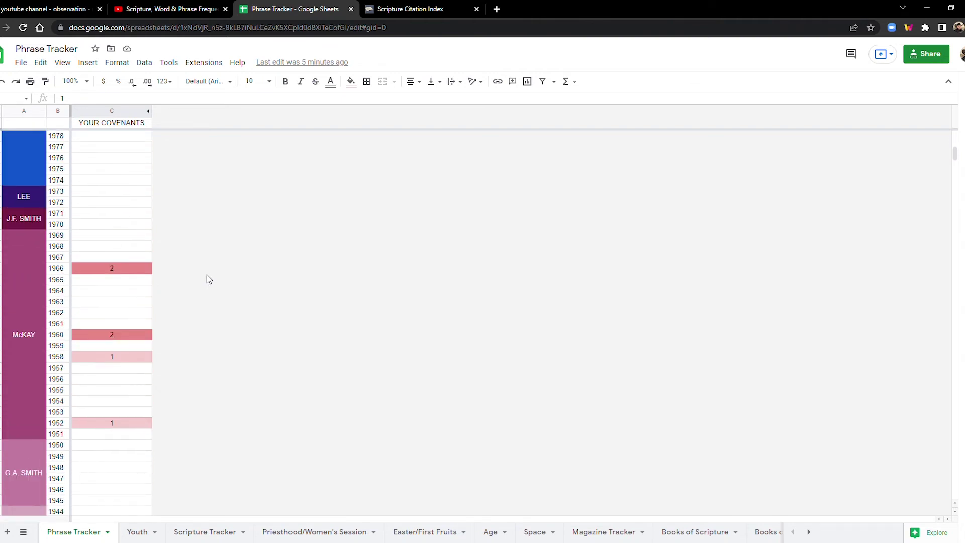
{"action": "scroll", "coordinate": [181, 281], "scroll_direction": "up", "scroll_amount": 8}
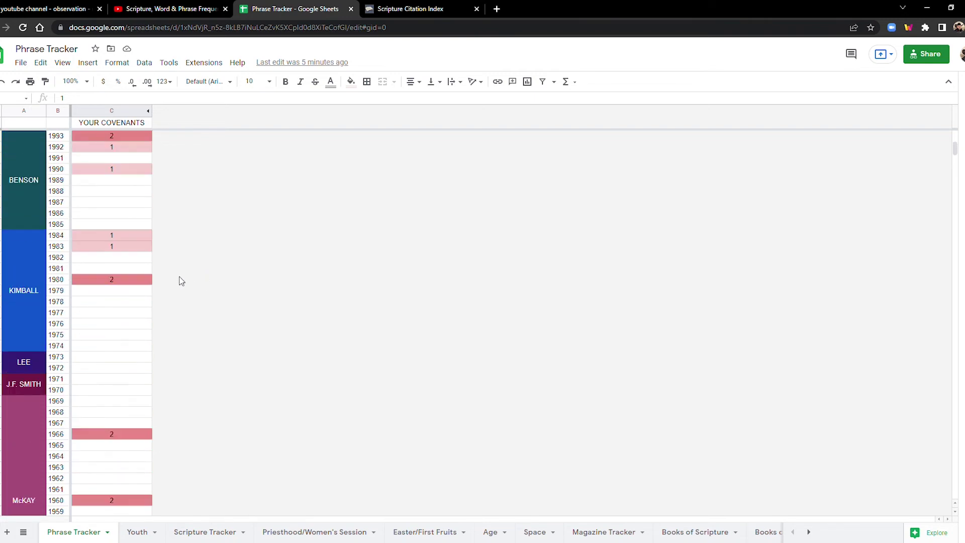
{"action": "scroll", "coordinate": [182, 281], "scroll_direction": "up", "scroll_amount": 3}
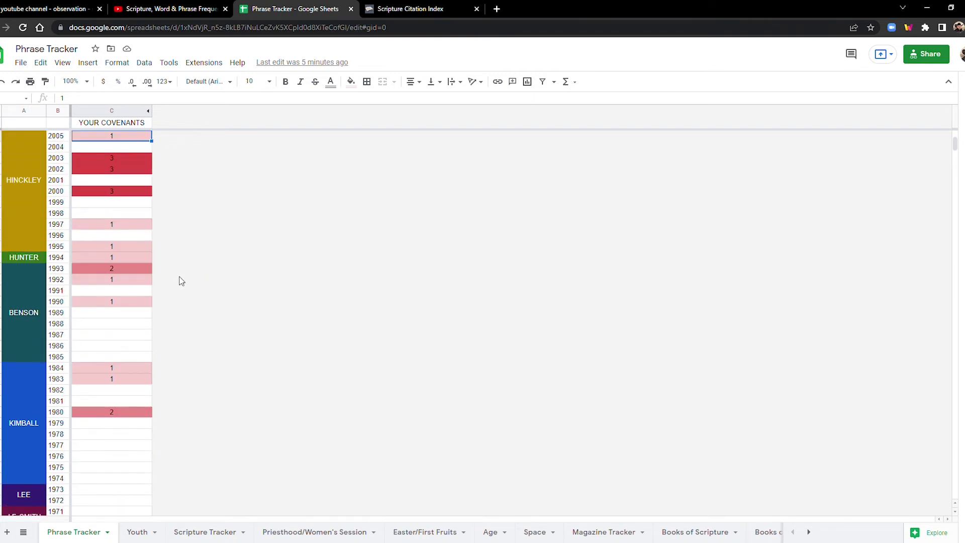
{"action": "left_click", "coordinate": [149, 113]}
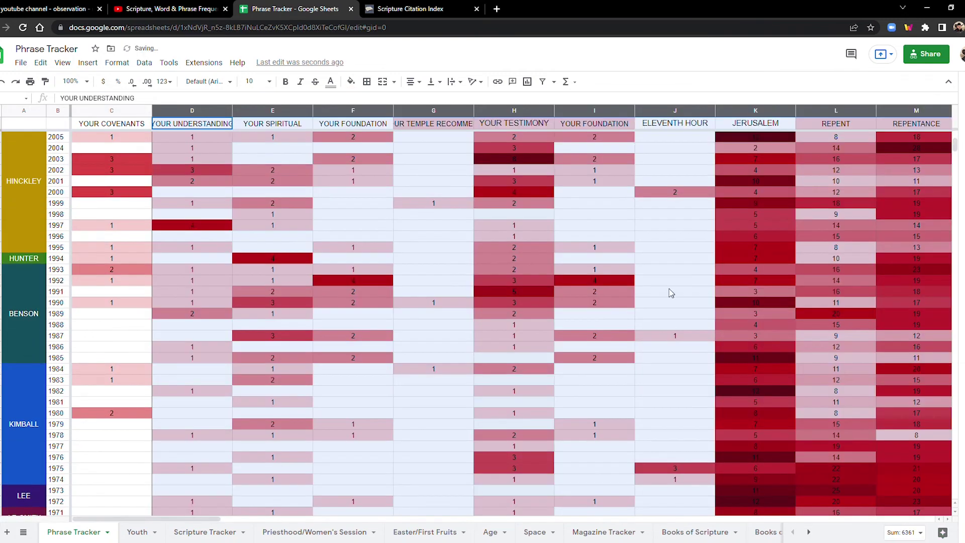
{"action": "left_click", "coordinate": [115, 327]}
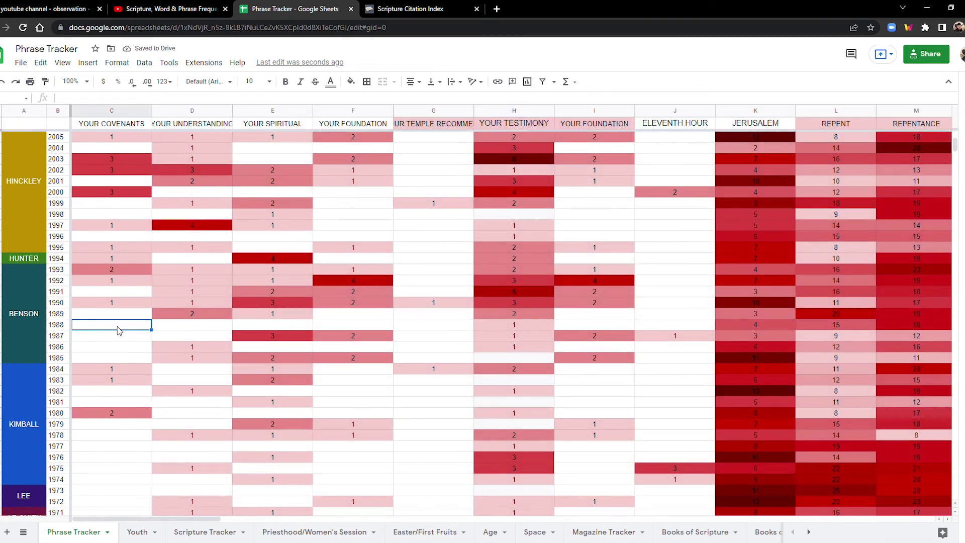
{"action": "scroll", "coordinate": [116, 330], "scroll_direction": "down", "scroll_amount": 5}
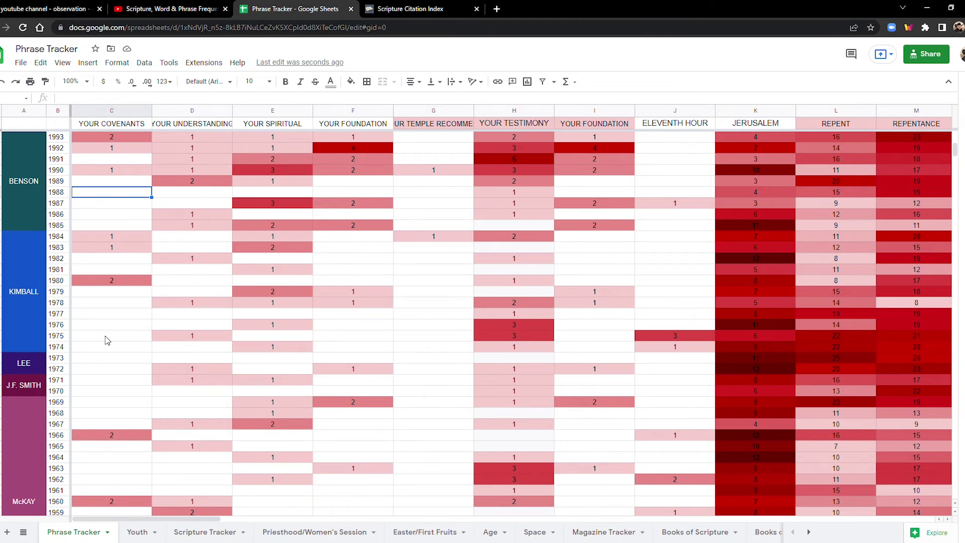
{"action": "scroll", "coordinate": [106, 335], "scroll_direction": "up", "scroll_amount": 1}
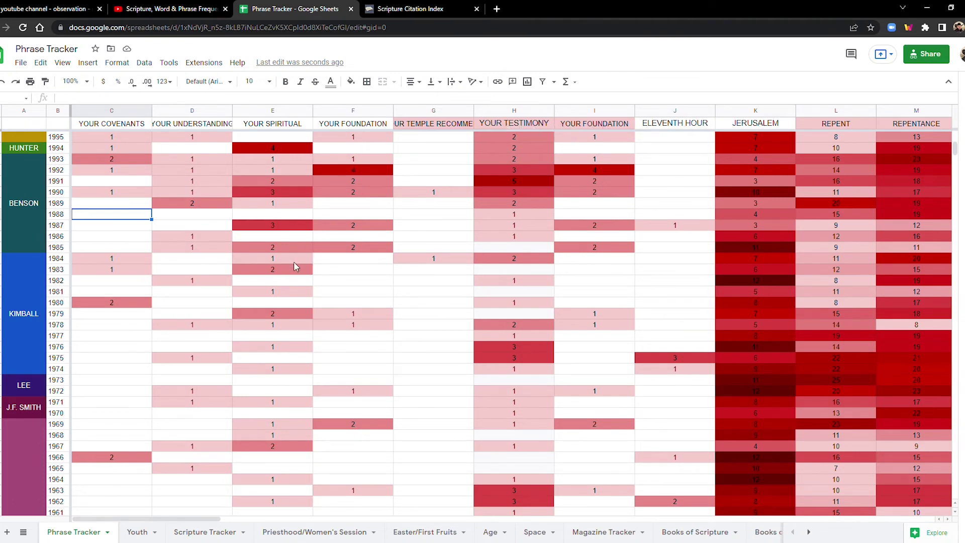
{"action": "scroll", "coordinate": [294, 261], "scroll_direction": "down", "scroll_amount": 1}
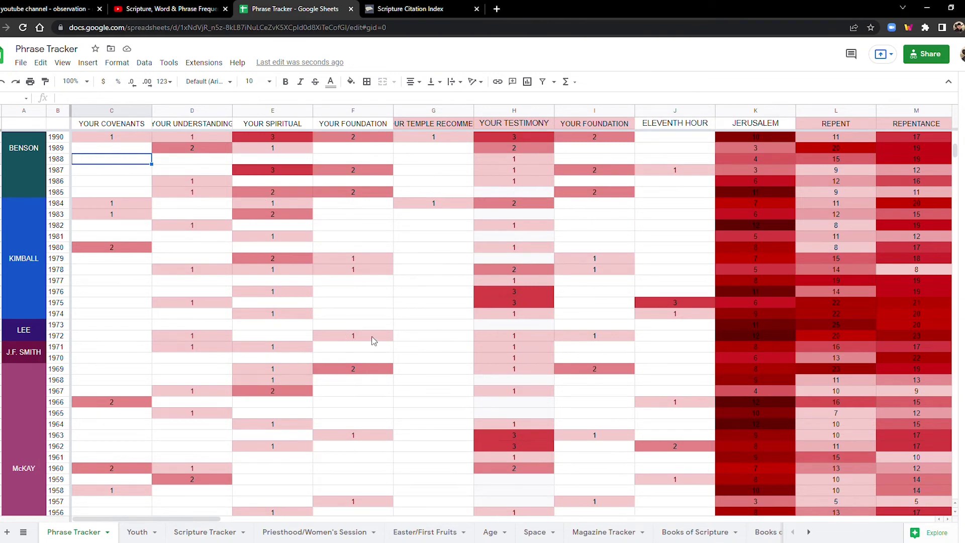
{"action": "scroll", "coordinate": [286, 339], "scroll_direction": "up", "scroll_amount": 1}
{"action": "scroll", "coordinate": [286, 339], "scroll_direction": "up", "scroll_amount": 4}
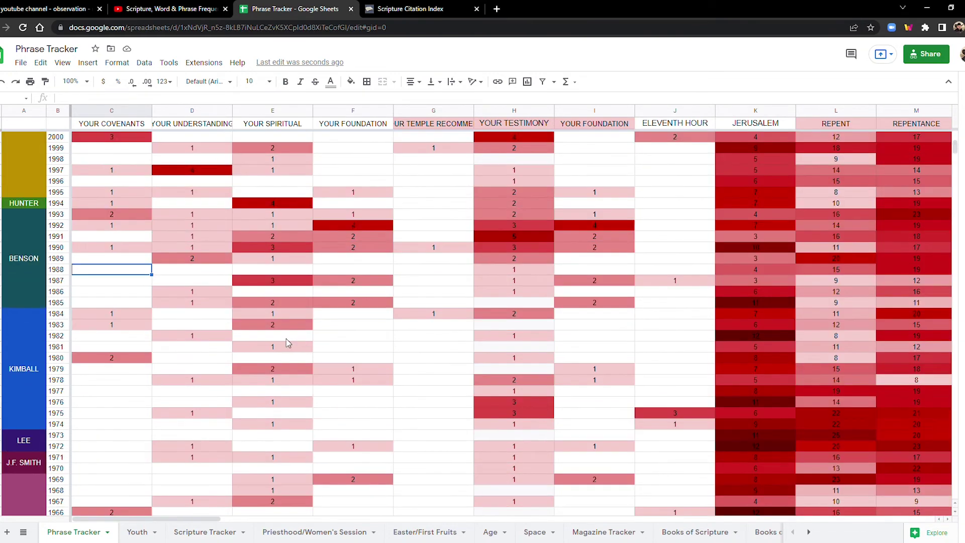
{"action": "scroll", "coordinate": [282, 332], "scroll_direction": "up", "scroll_amount": 3}
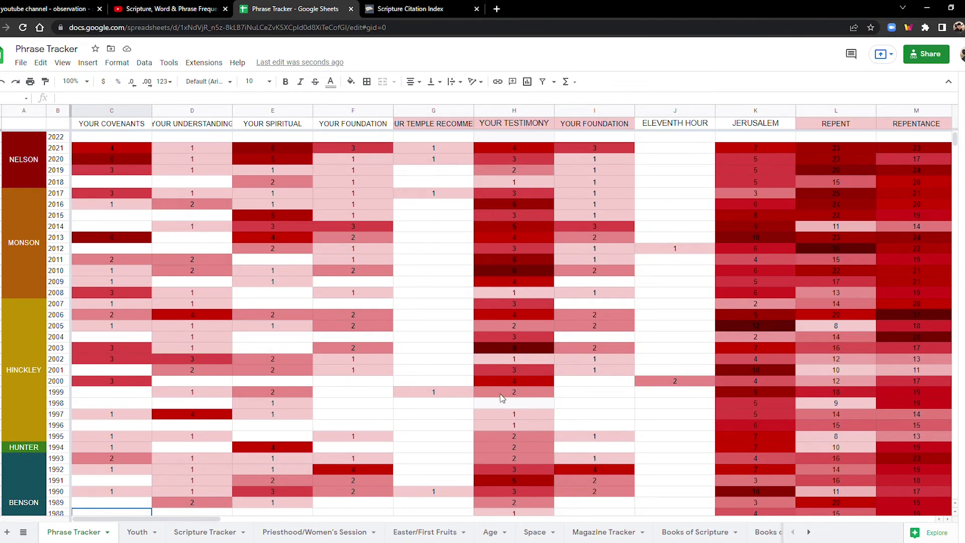
Scroll down and back through the heat map rows to check that every year from 2022 downward is visible
{"action": "scroll", "coordinate": [503, 391], "scroll_direction": "down", "scroll_amount": 2}
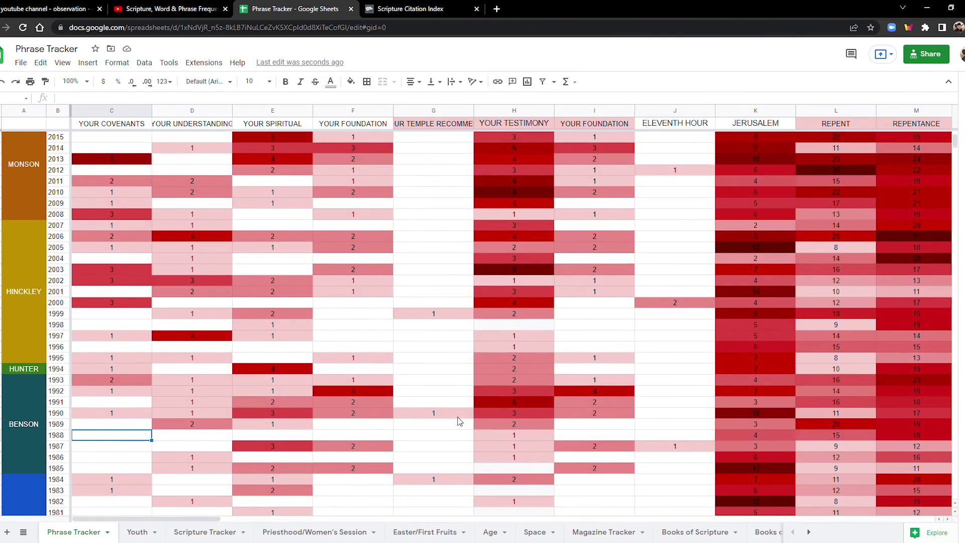
{"action": "scroll", "coordinate": [503, 392], "scroll_direction": "down", "scroll_amount": 1}
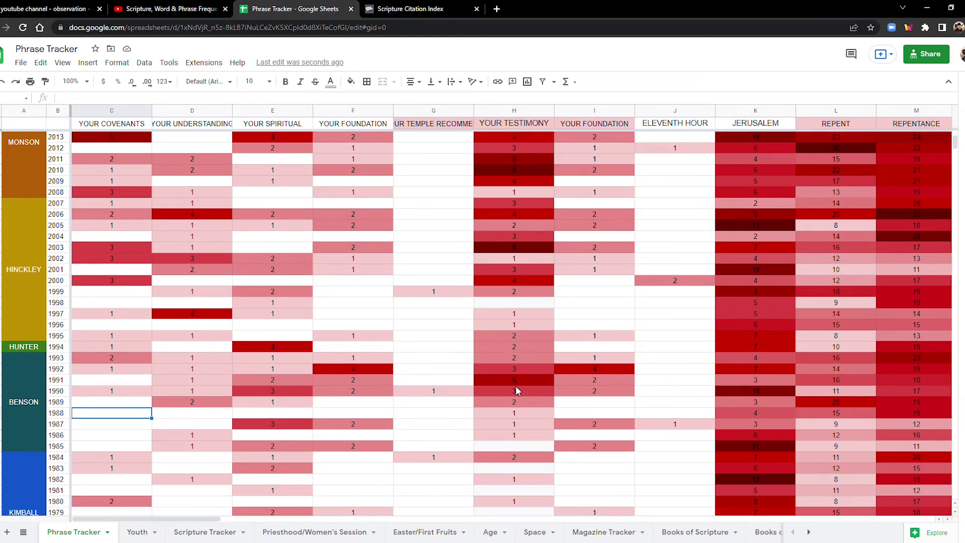
{"action": "scroll", "coordinate": [517, 385], "scroll_direction": "up", "scroll_amount": 3}
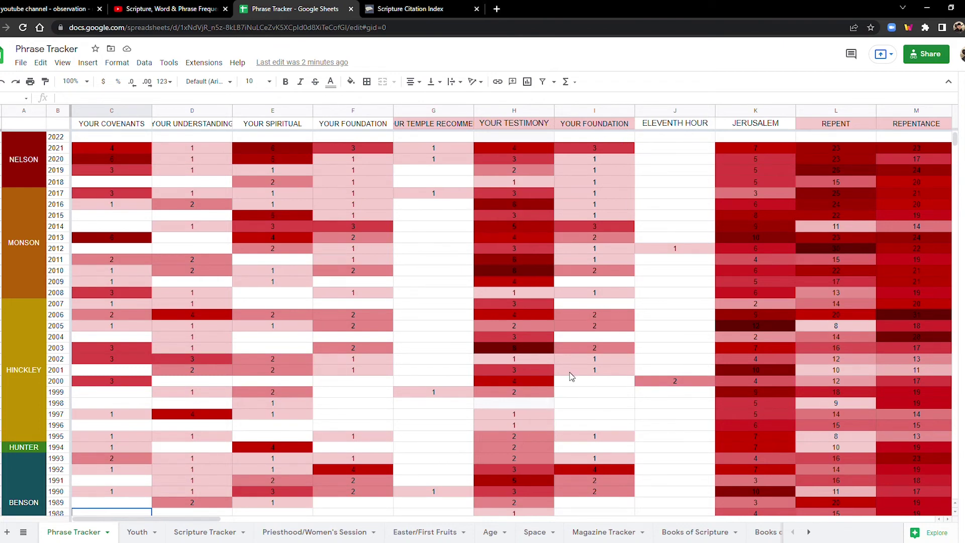
{"action": "scroll", "coordinate": [584, 370], "scroll_direction": "down", "scroll_amount": 5}
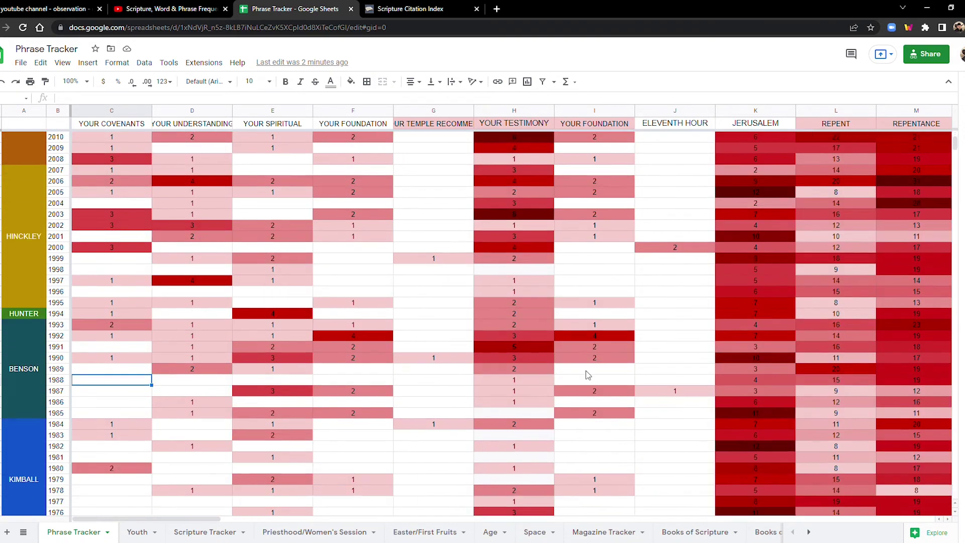
{"action": "scroll", "coordinate": [589, 375], "scroll_direction": "down", "scroll_amount": 3}
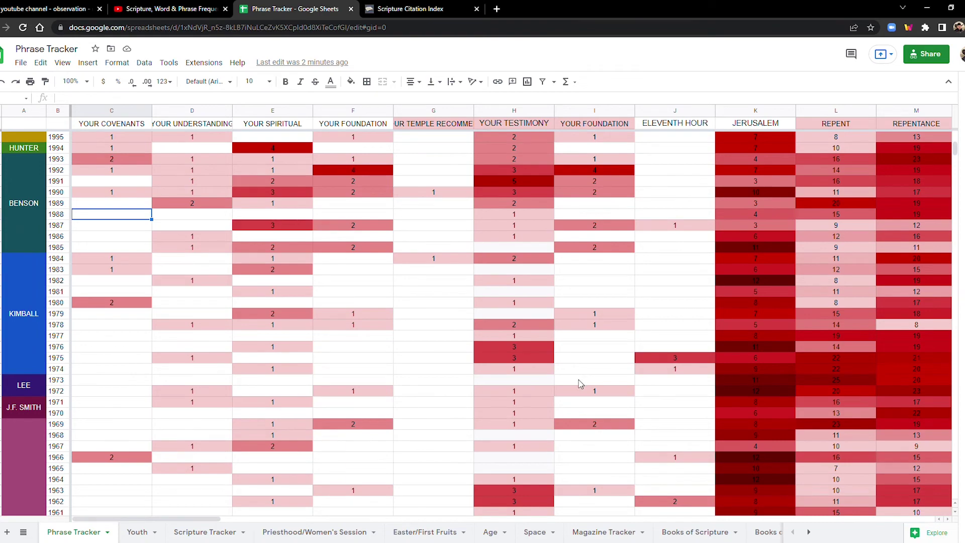
{"action": "scroll", "coordinate": [578, 381], "scroll_direction": "down", "scroll_amount": 2}
{"action": "scroll", "coordinate": [572, 385], "scroll_direction": "up", "scroll_amount": 10}
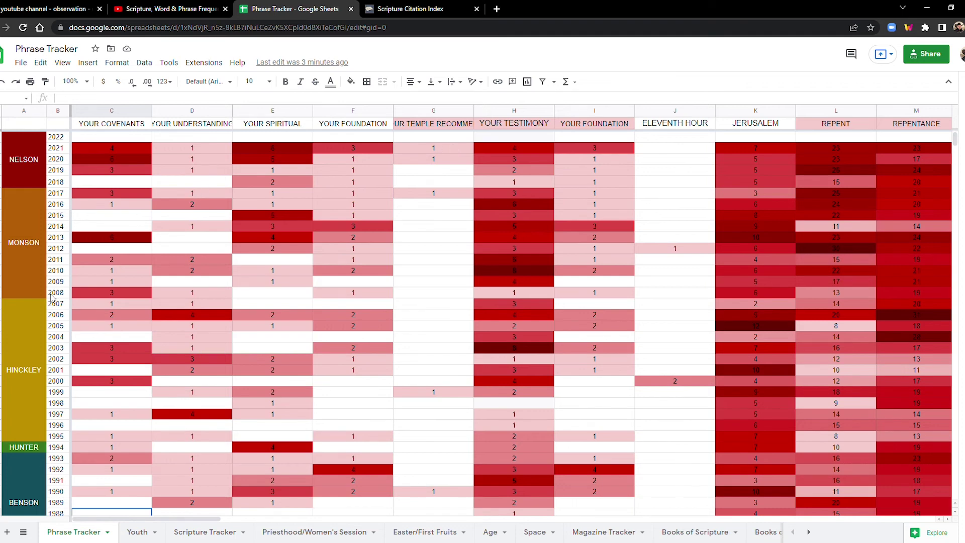
Select the 2013 Monson row and set the sheet zoom to 125%
{"action": "left_click", "coordinate": [3, 237]}
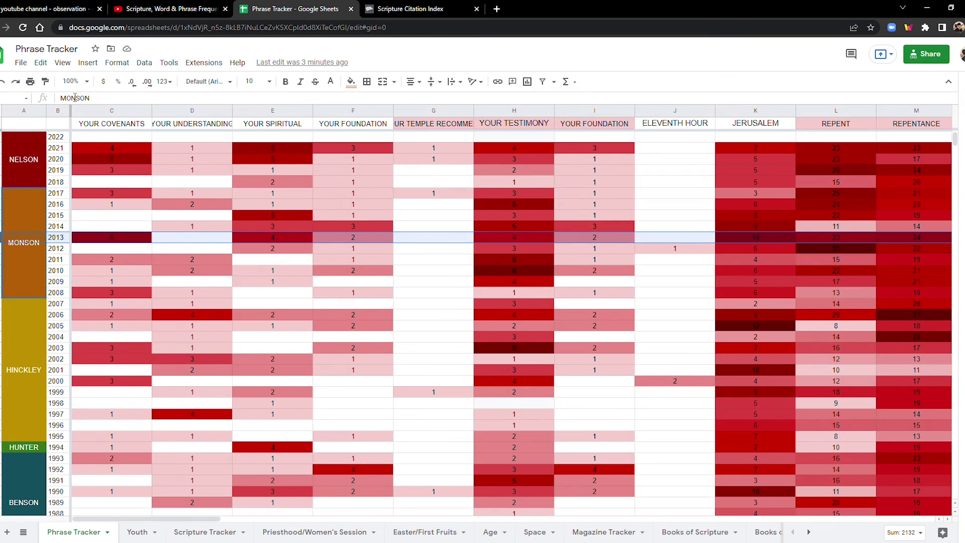
{"action": "left_click", "coordinate": [90, 82]}
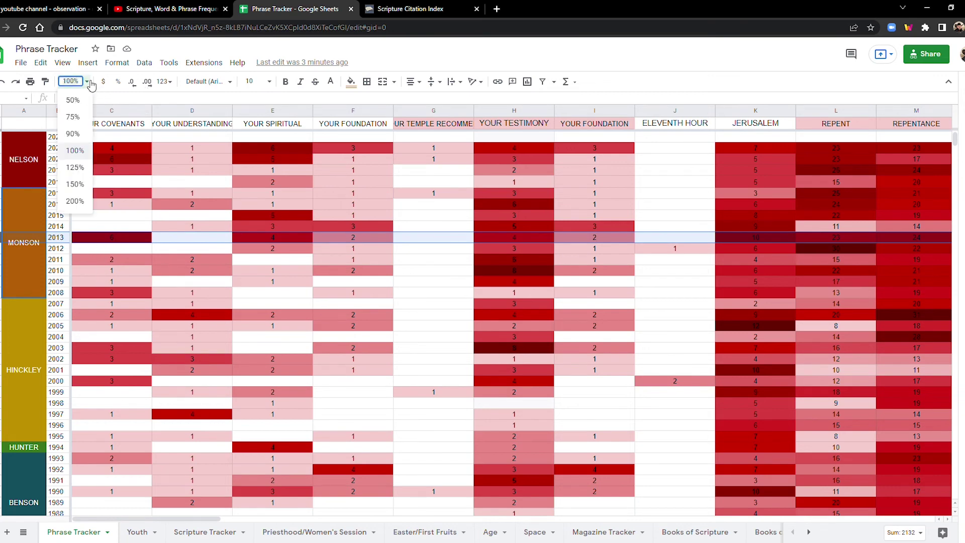
{"action": "left_click", "coordinate": [75, 168]}
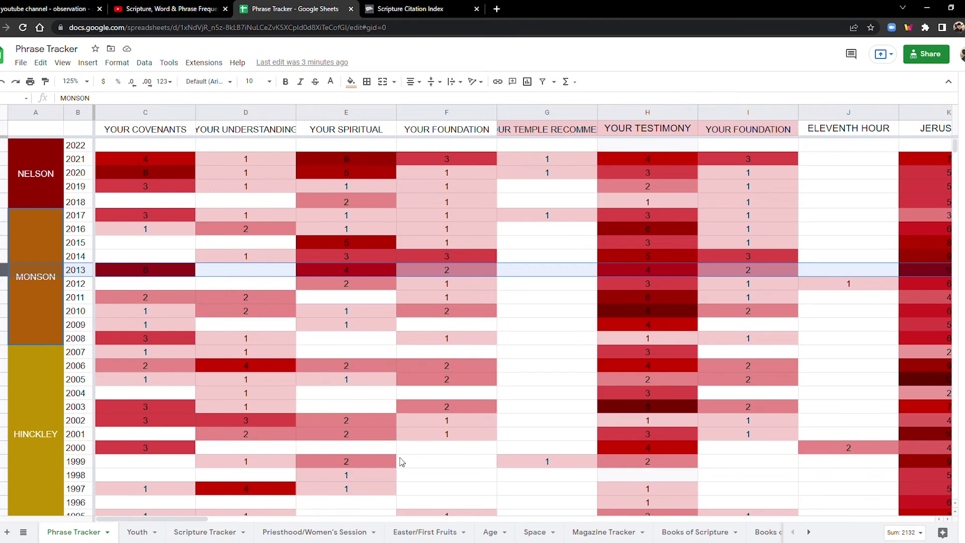
Scroll the heat map right to columns W–AE, showing LAST DAYS, SECOND COMING and RISING GENERATION
{"action": "left_click_drag", "start_coordinate": [206, 520], "coordinate": [294, 529]}
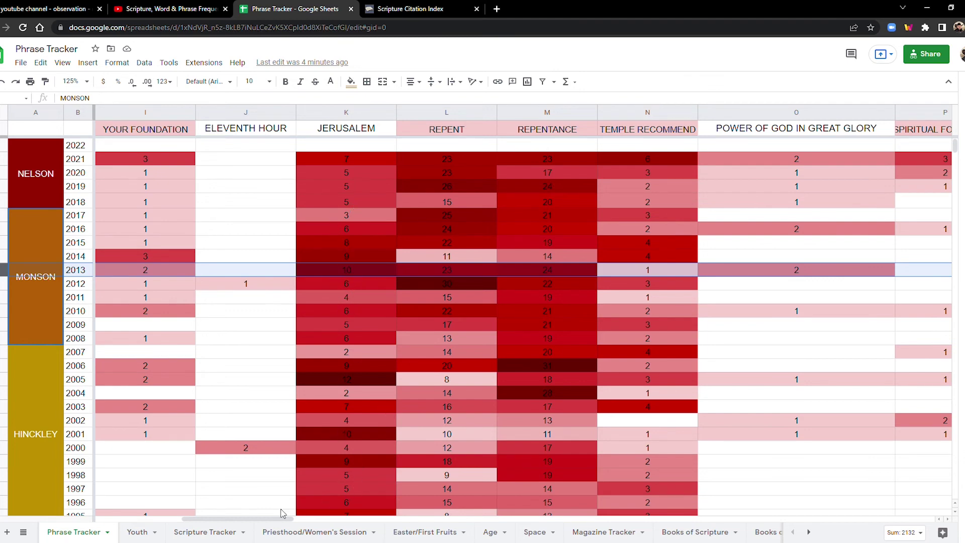
{"action": "left_click_drag", "start_coordinate": [270, 522], "coordinate": [320, 523]}
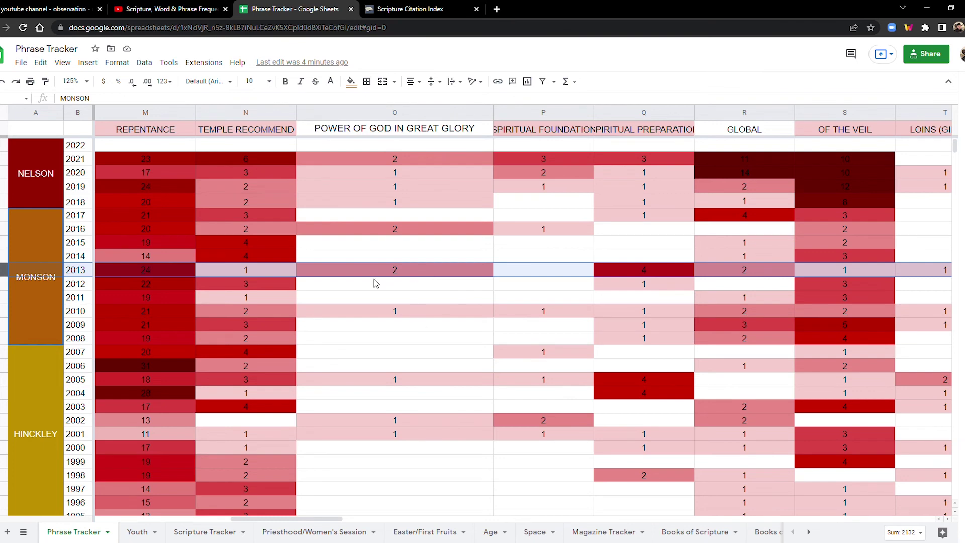
{"action": "left_click_drag", "start_coordinate": [330, 524], "coordinate": [380, 524]}
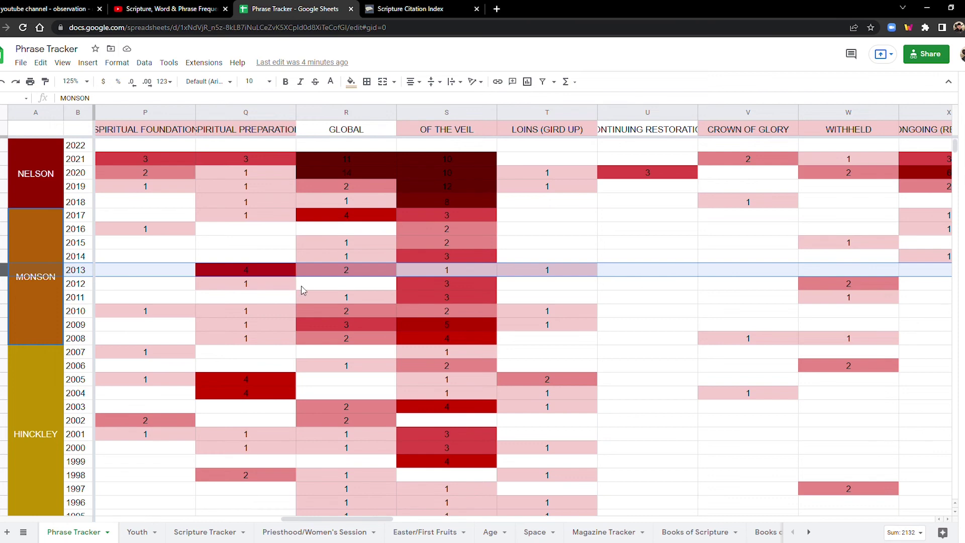
{"action": "left_click_drag", "start_coordinate": [290, 523], "coordinate": [395, 528]}
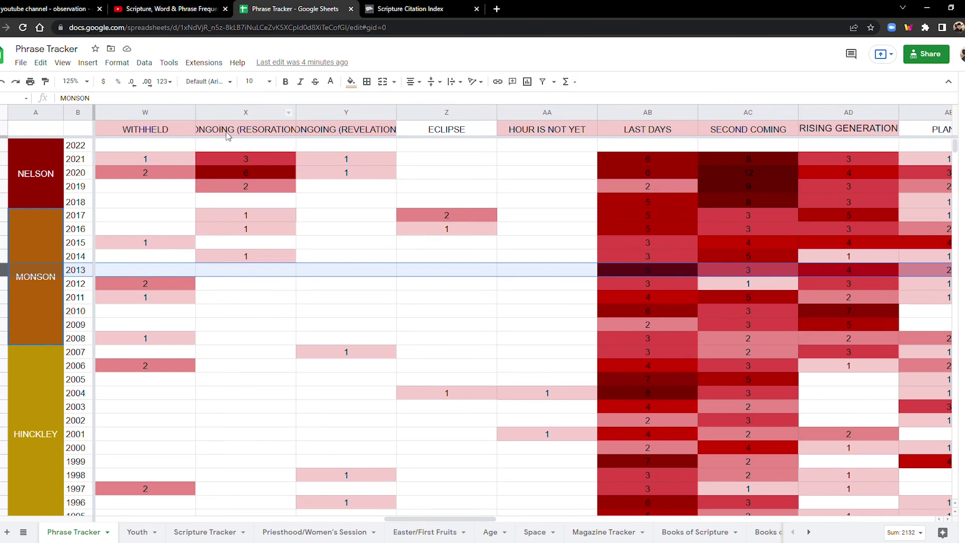
Scroll down to the 1942 row and back, then move right to columns AQ–AZ, MILLENNIAL REIGN through NEW JERUSALEM
{"action": "scroll", "coordinate": [252, 383], "scroll_direction": "down", "scroll_amount": 4}
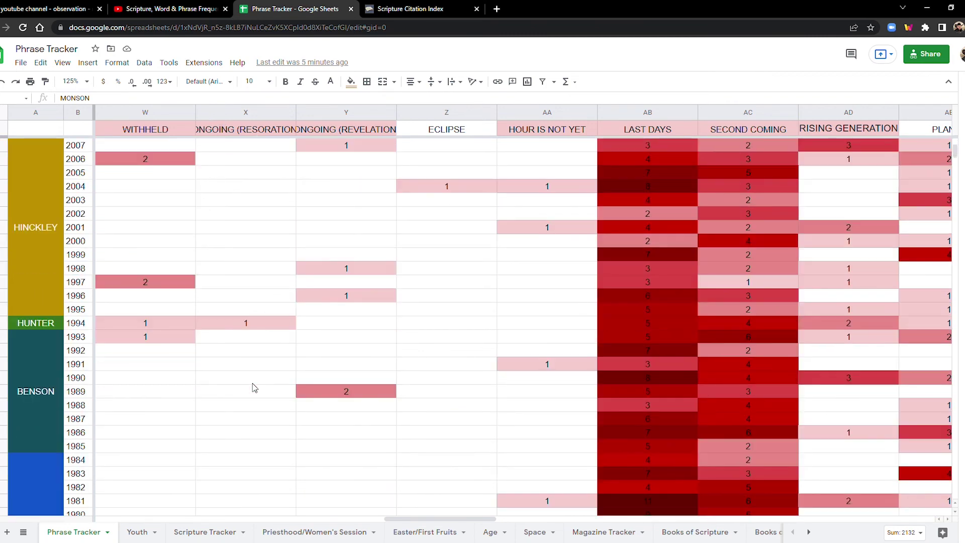
{"action": "scroll", "coordinate": [252, 383], "scroll_direction": "down", "scroll_amount": 13}
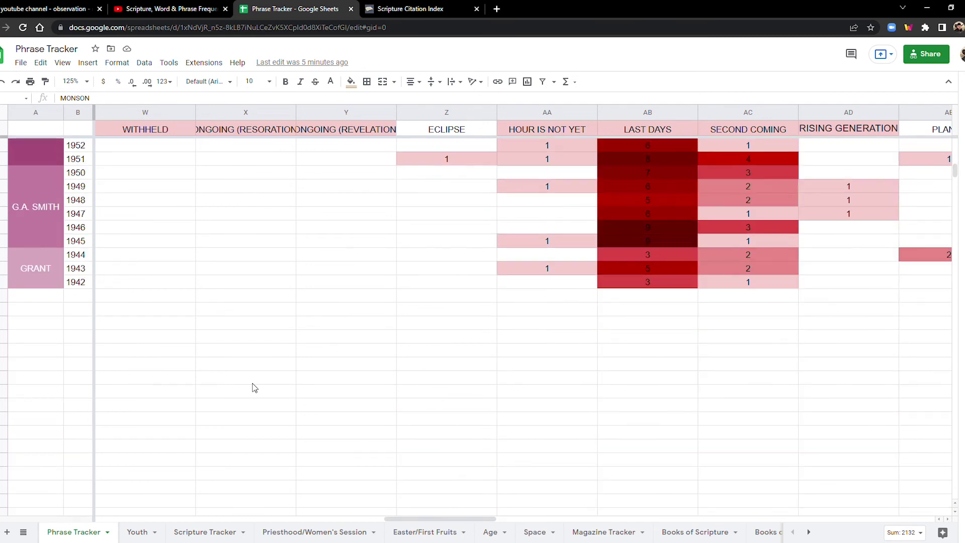
{"action": "scroll", "coordinate": [252, 383], "scroll_direction": "up", "scroll_amount": 17}
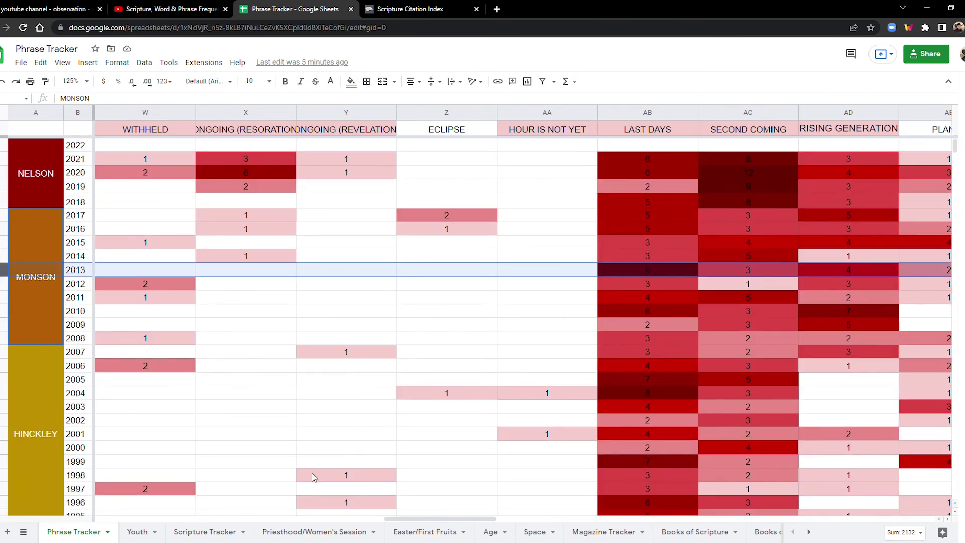
{"action": "left_click_drag", "start_coordinate": [398, 524], "coordinate": [439, 521]}
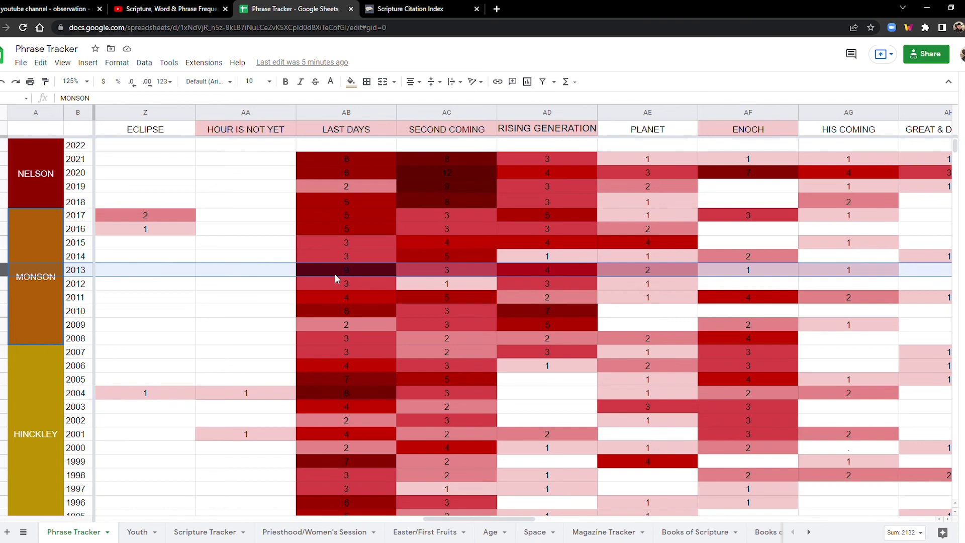
{"action": "scroll", "coordinate": [335, 276], "scroll_direction": "down", "scroll_amount": 7}
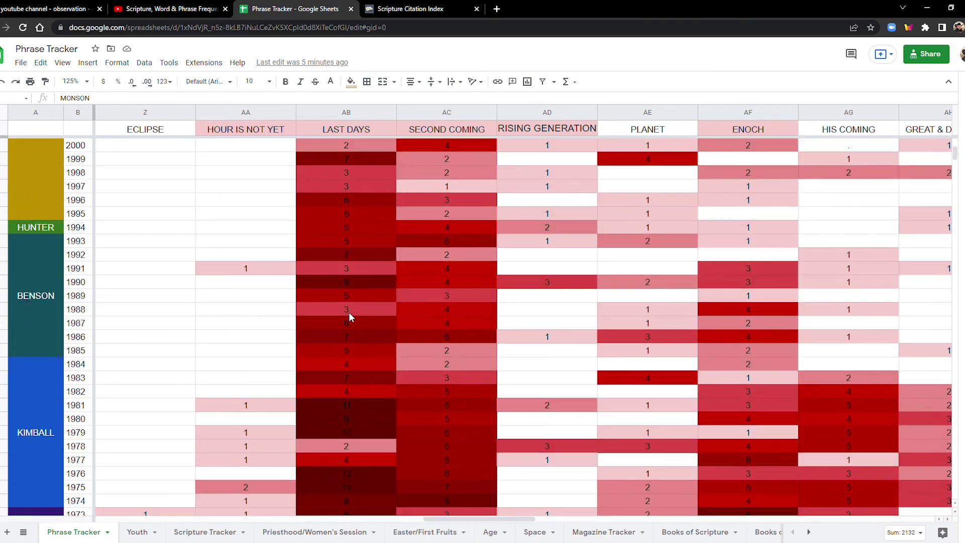
{"action": "scroll", "coordinate": [348, 313], "scroll_direction": "down", "scroll_amount": 2}
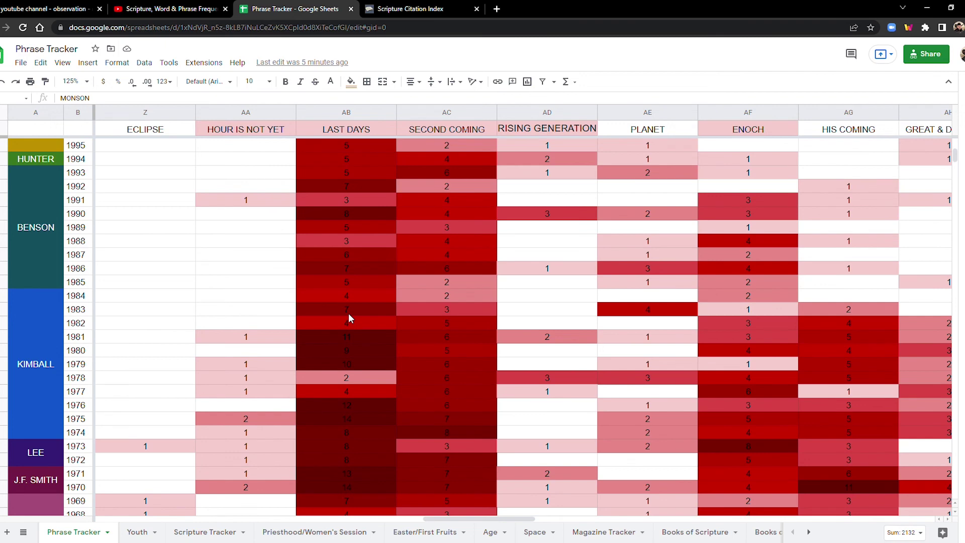
{"action": "scroll", "coordinate": [348, 313], "scroll_direction": "down", "scroll_amount": 3}
{"action": "scroll", "coordinate": [348, 313], "scroll_direction": "up", "scroll_amount": 12}
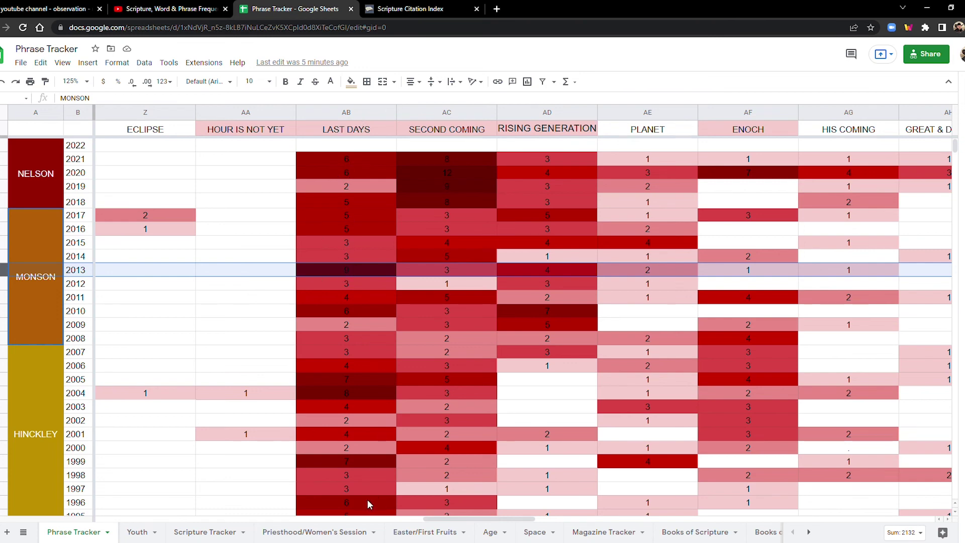
{"action": "left_click_drag", "start_coordinate": [436, 521], "coordinate": [656, 529]}
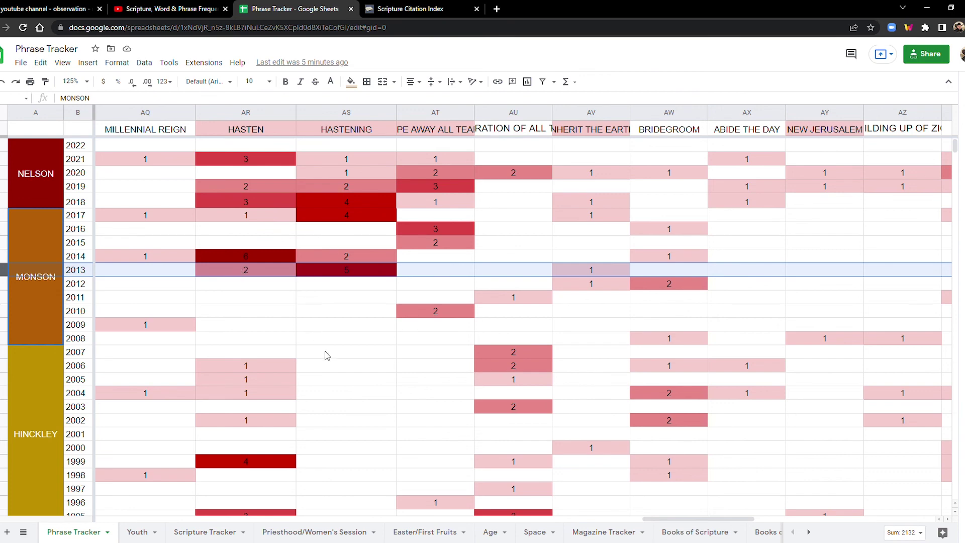
Return the view to column C at YOUR COVENANTS and select empty cell C2015 to clear the 2013 highlight
{"action": "scroll", "coordinate": [327, 352], "scroll_direction": "down", "scroll_amount": 4}
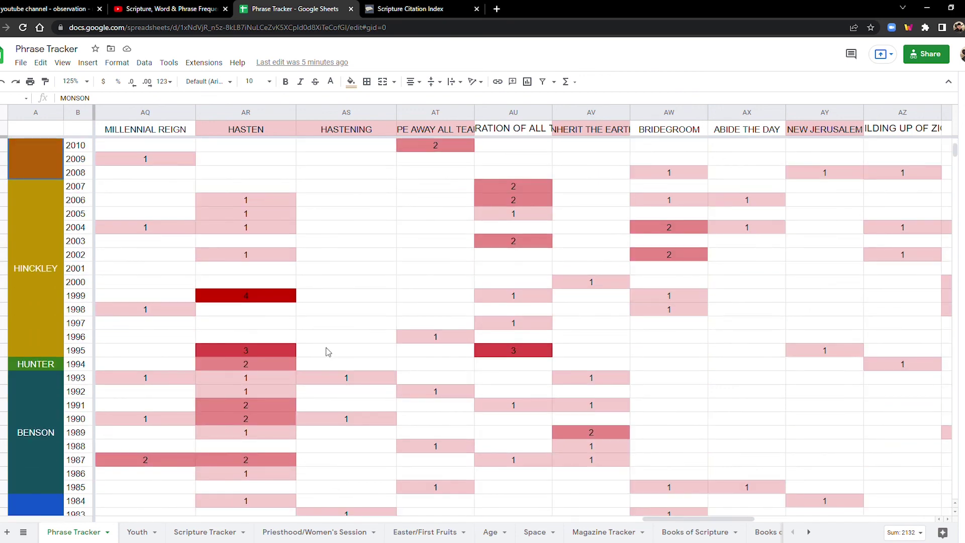
{"action": "scroll", "coordinate": [327, 352], "scroll_direction": "down", "scroll_amount": 11}
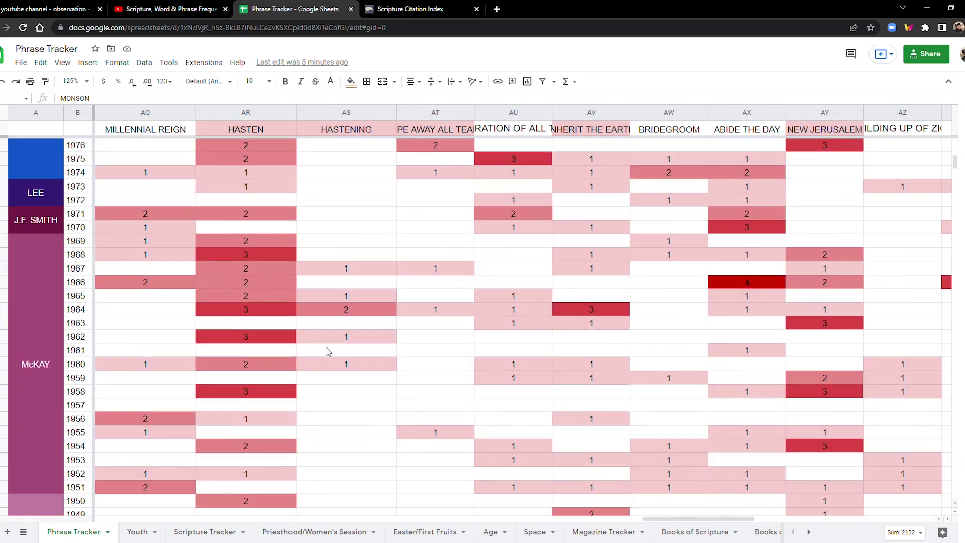
{"action": "scroll", "coordinate": [327, 352], "scroll_direction": "up", "scroll_amount": 15}
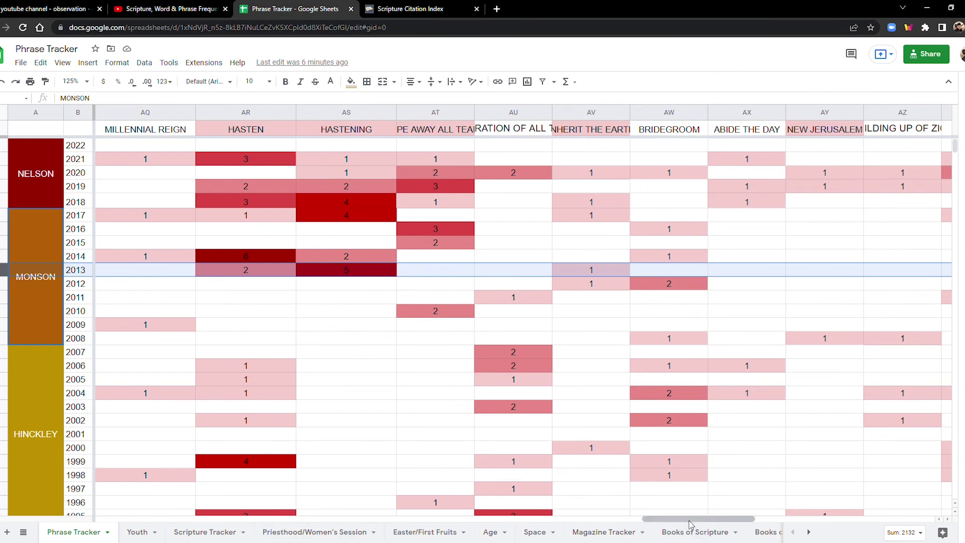
{"action": "left_click_drag", "start_coordinate": [691, 523], "coordinate": [115, 521]}
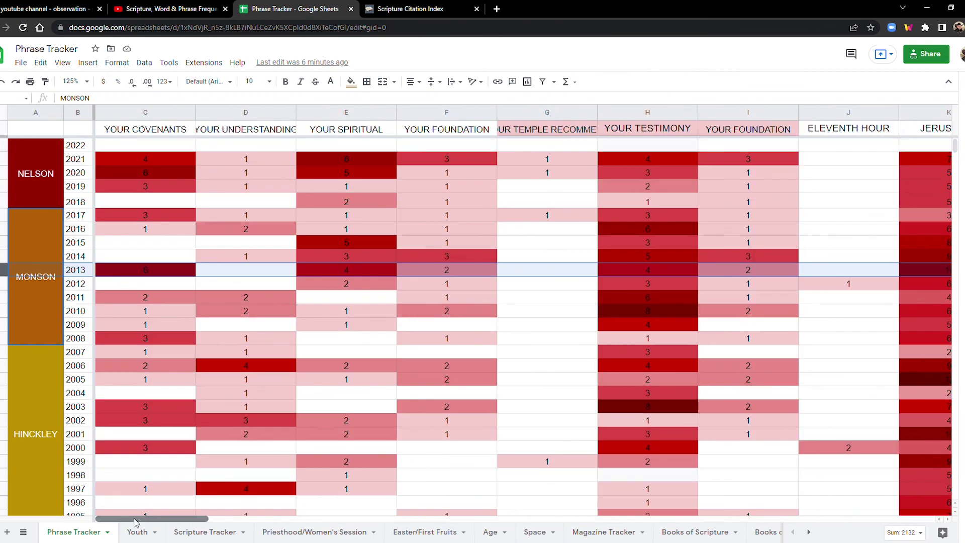
{"action": "left_click", "coordinate": [135, 243]}
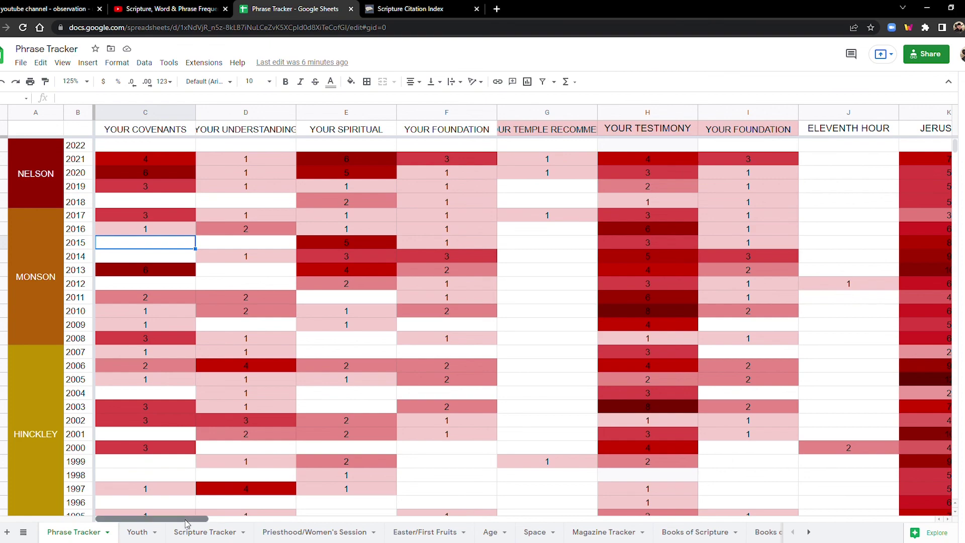
{"action": "mouse_move", "coordinate": [189, 519]}
{"action": "left_mouse_down"}
{"action": "mouse_move", "coordinate": [380, 519]}
{"action": "mouse_move", "coordinate": [181, 520]}
{"action": "left_mouse_up"}
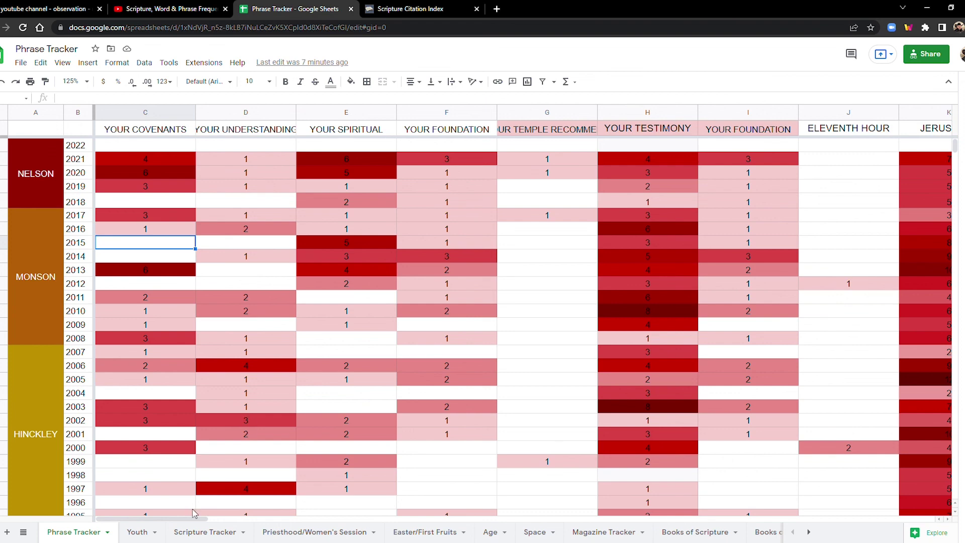
{"action": "left_click_drag", "start_coordinate": [184, 524], "coordinate": [677, 522]}
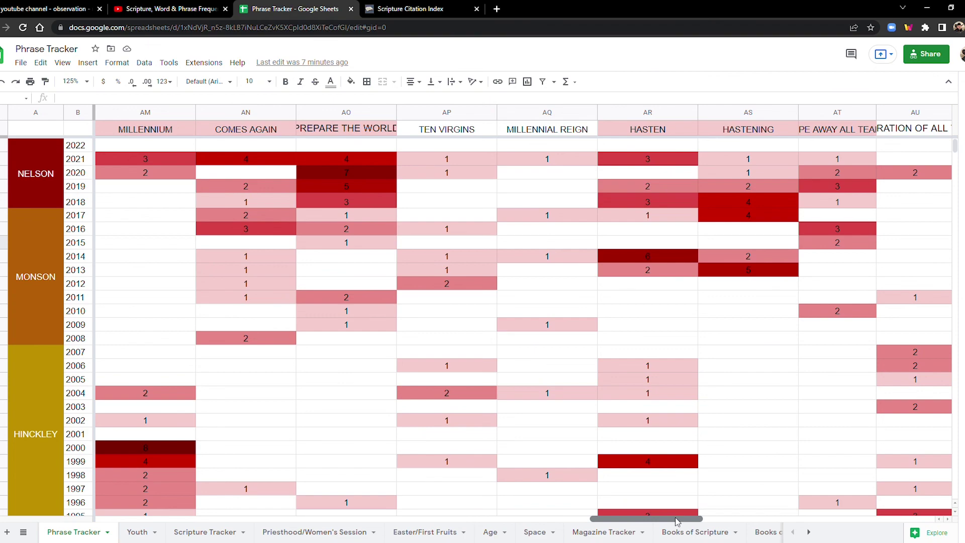
{"action": "left_click_drag", "start_coordinate": [677, 521], "coordinate": [177, 520]}
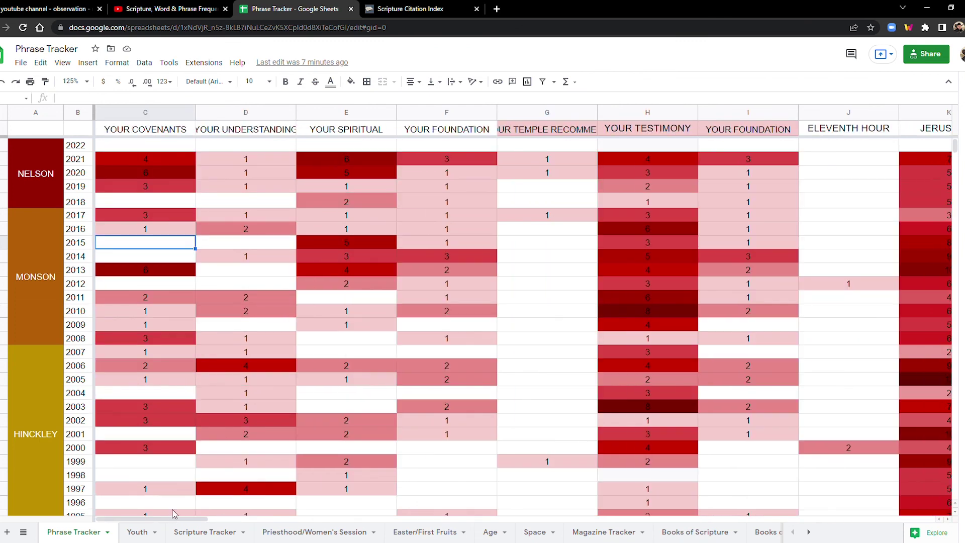